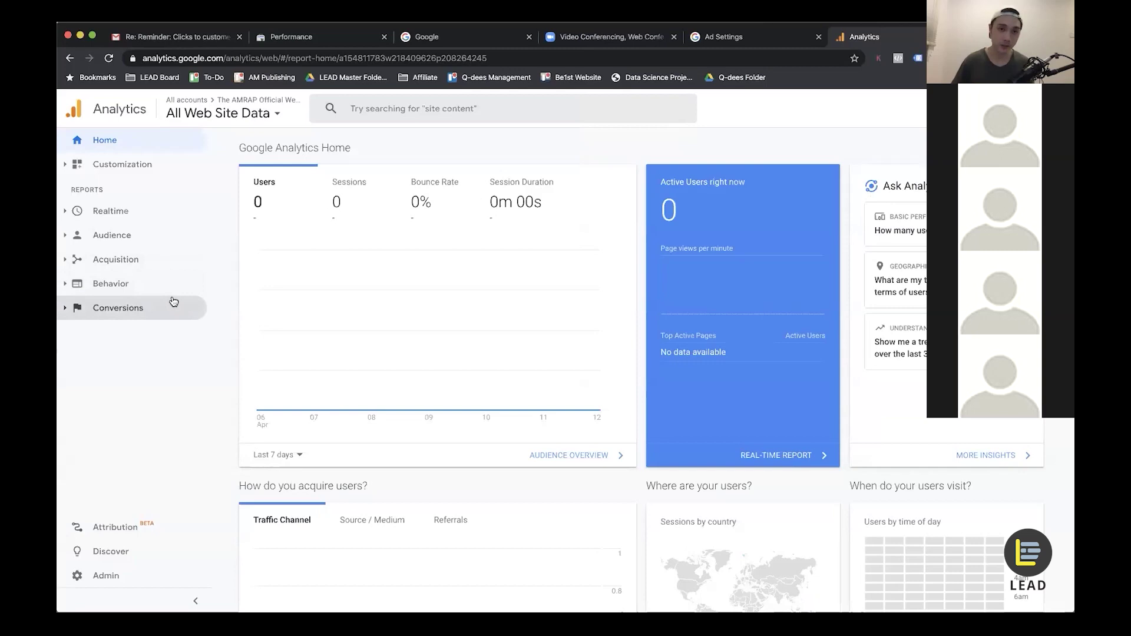
Open the Channels report for all traffic in the Acquisition reports.
{"action": "left_click", "coordinate": [156, 241]}
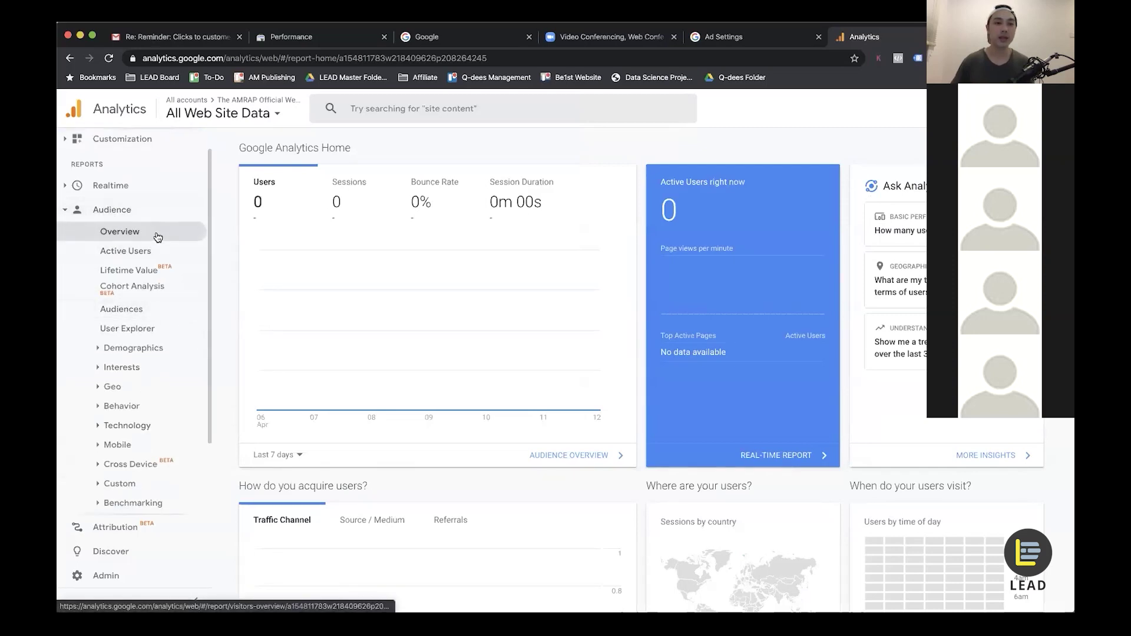
{"action": "scroll", "coordinate": [117, 412], "scroll_direction": "down", "scroll_amount": 3}
{"action": "left_click", "coordinate": [131, 449]}
{"action": "left_click", "coordinate": [127, 300]}
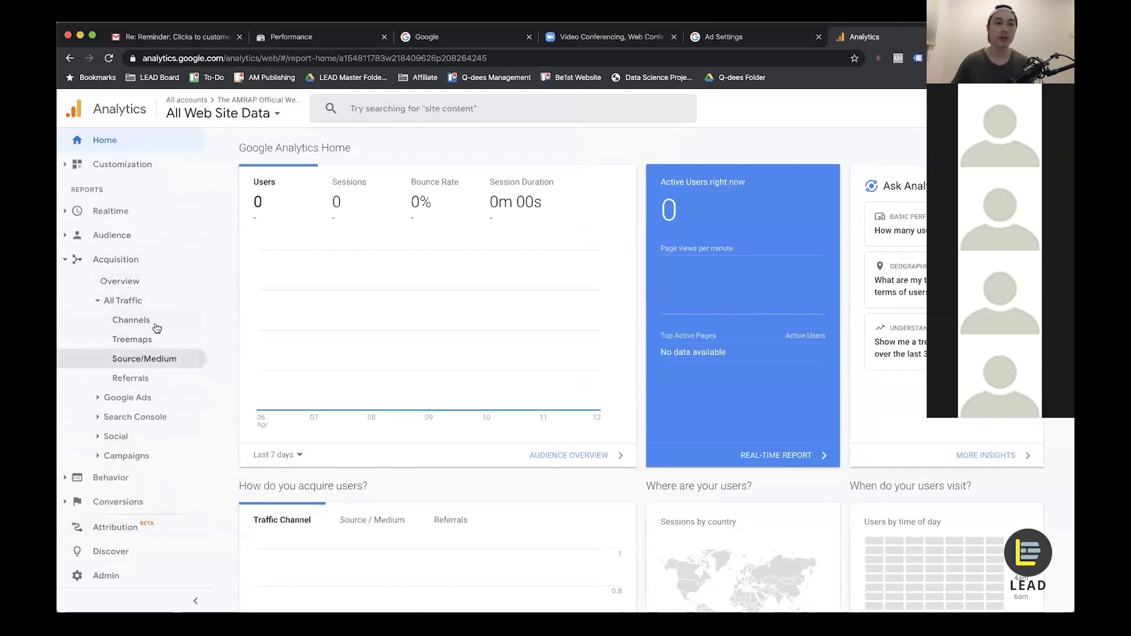
{"action": "left_click", "coordinate": [156, 326]}
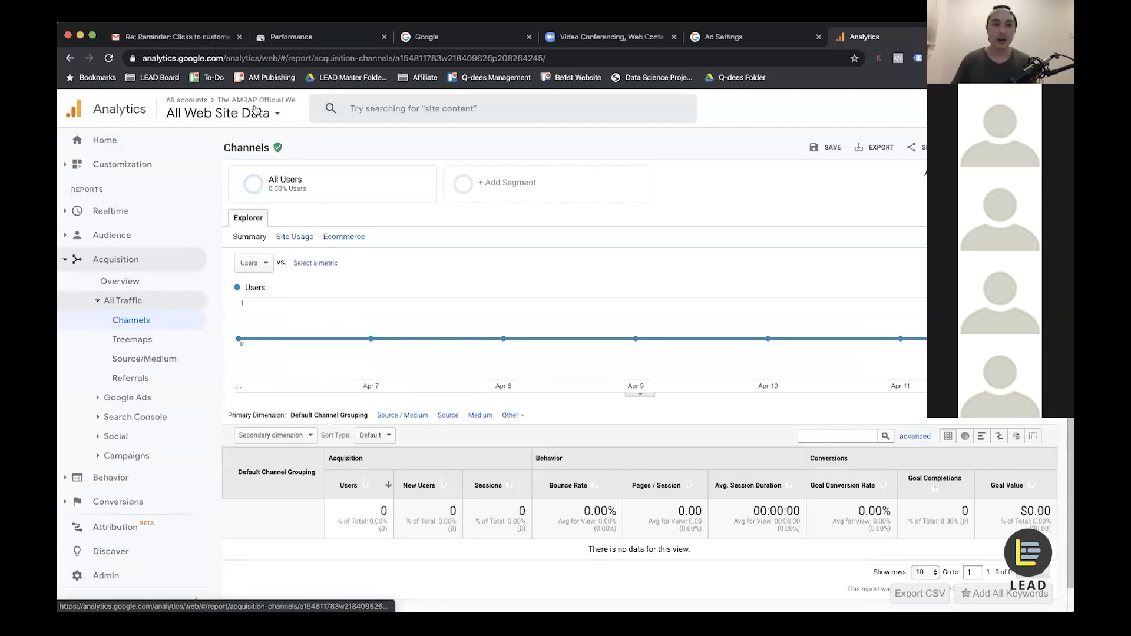
Search the Analytics accounts for "audio mentor" and switch to the Audio Mentor All Web Site Data view.
{"action": "left_click", "coordinate": [235, 113]}
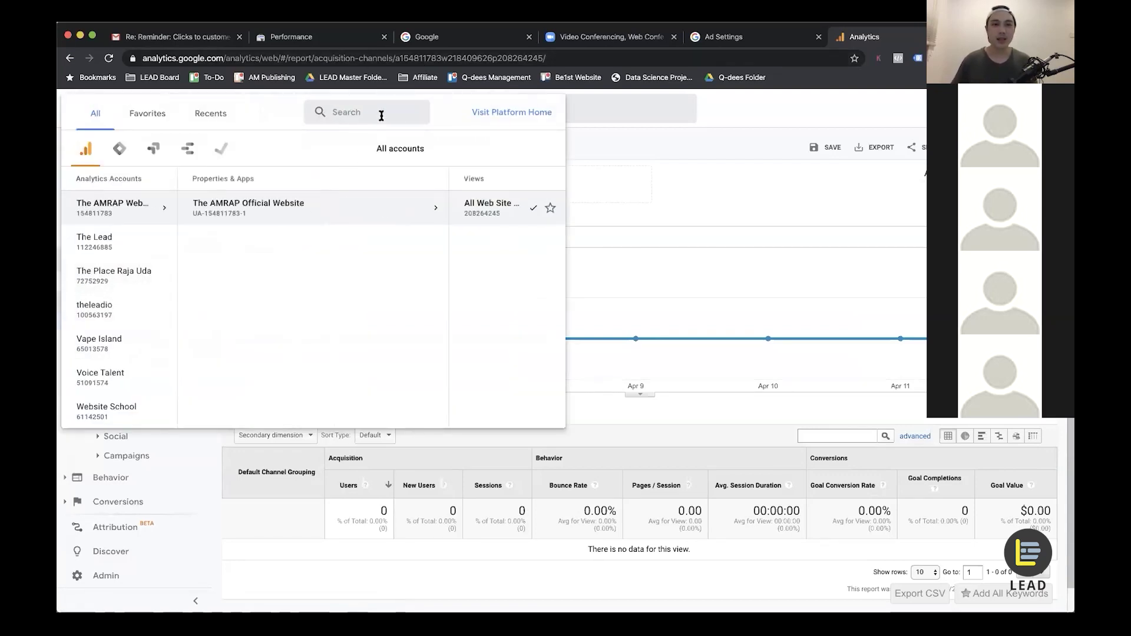
{"action": "left_click", "coordinate": [379, 111]}
{"action": "type", "text": "aydio"}
{"action": "key", "text": "BackSpace"}
{"action": "key", "text": "BackSpace"}
{"action": "key", "text": "BackSpace"}
{"action": "key", "text": "BackSpace"}
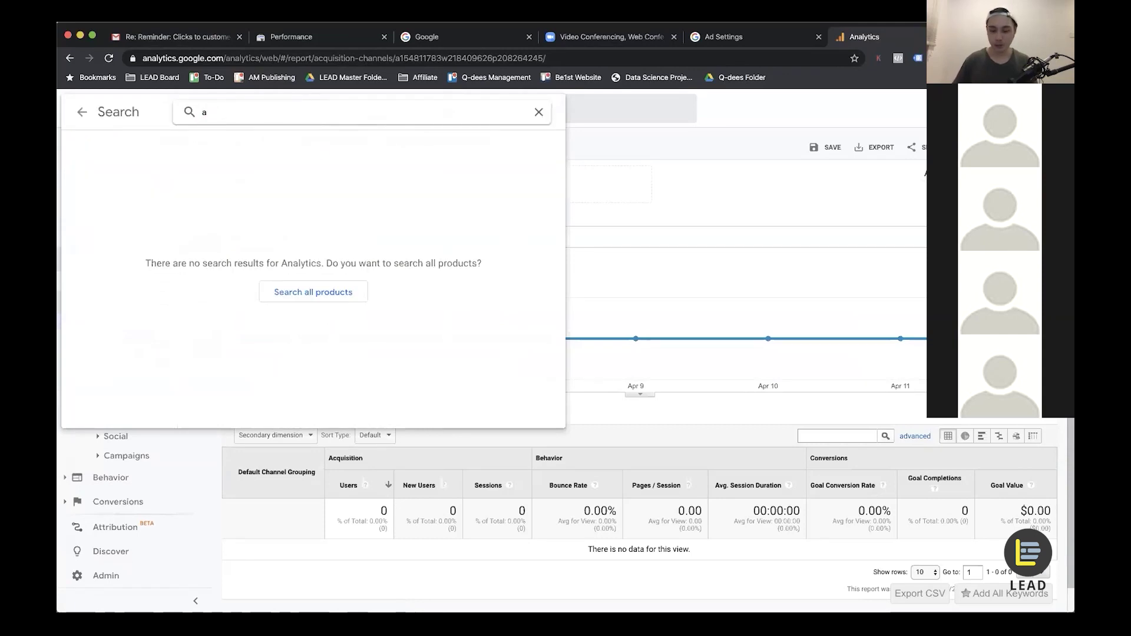
{"action": "type", "text": "udio mentor"}
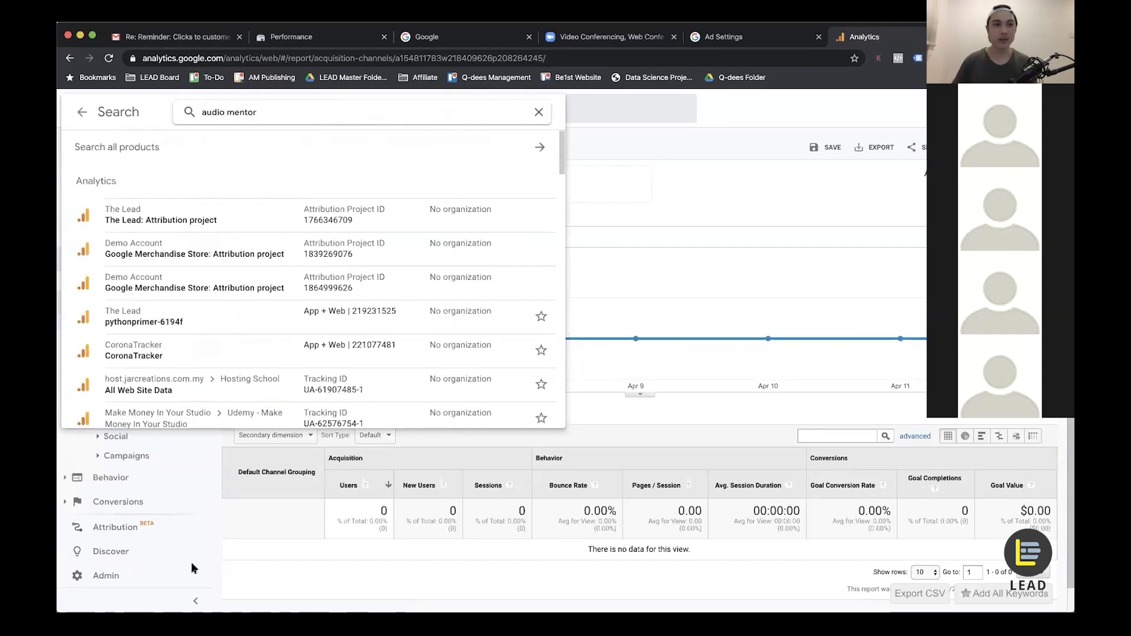
{"action": "left_click", "coordinate": [222, 220]}
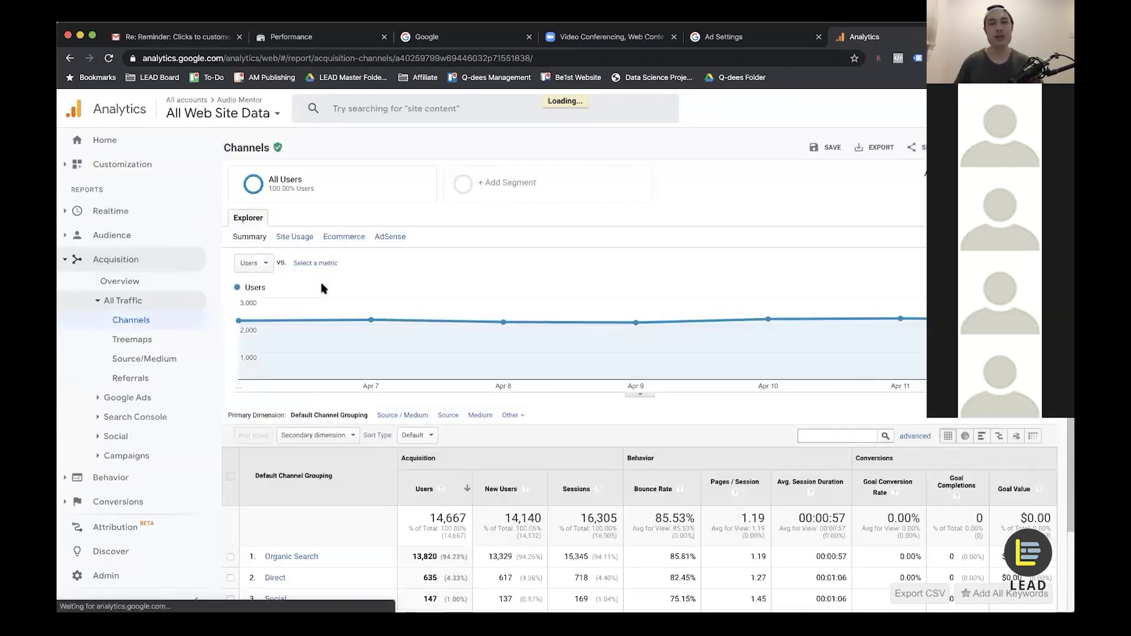
Examine the users, new users and sessions for each default channel grouping in the Channels table.
{"action": "scroll", "coordinate": [321, 289], "scroll_direction": "down", "scroll_amount": 3}
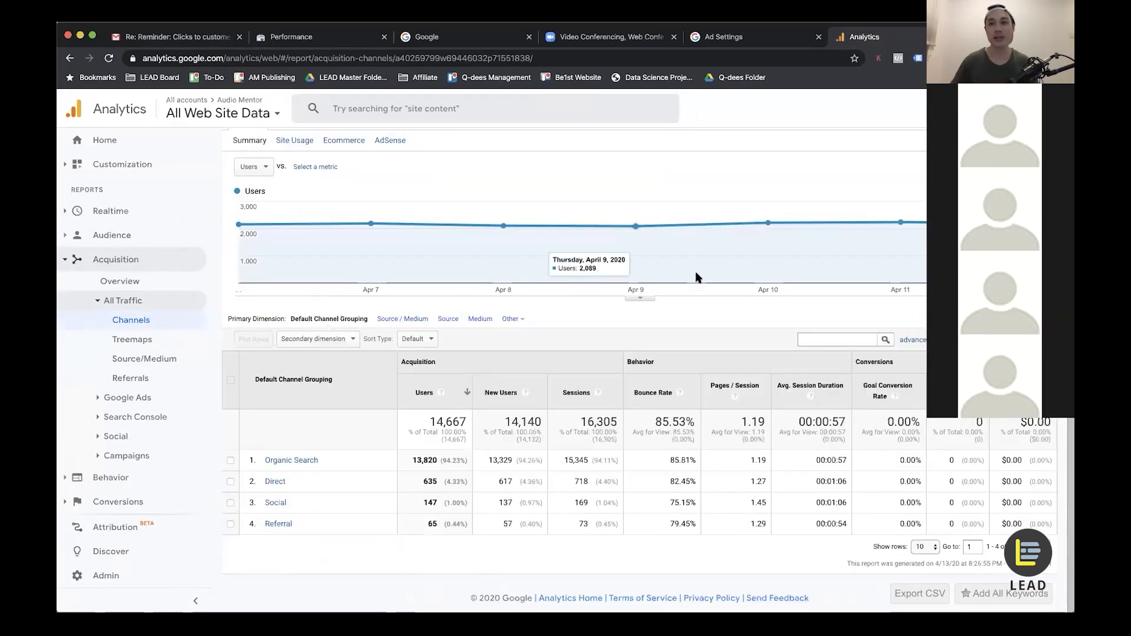
{"action": "scroll", "coordinate": [696, 277], "scroll_direction": "up", "scroll_amount": 3}
{"action": "scroll", "coordinate": [673, 267], "scroll_direction": "down", "scroll_amount": 2}
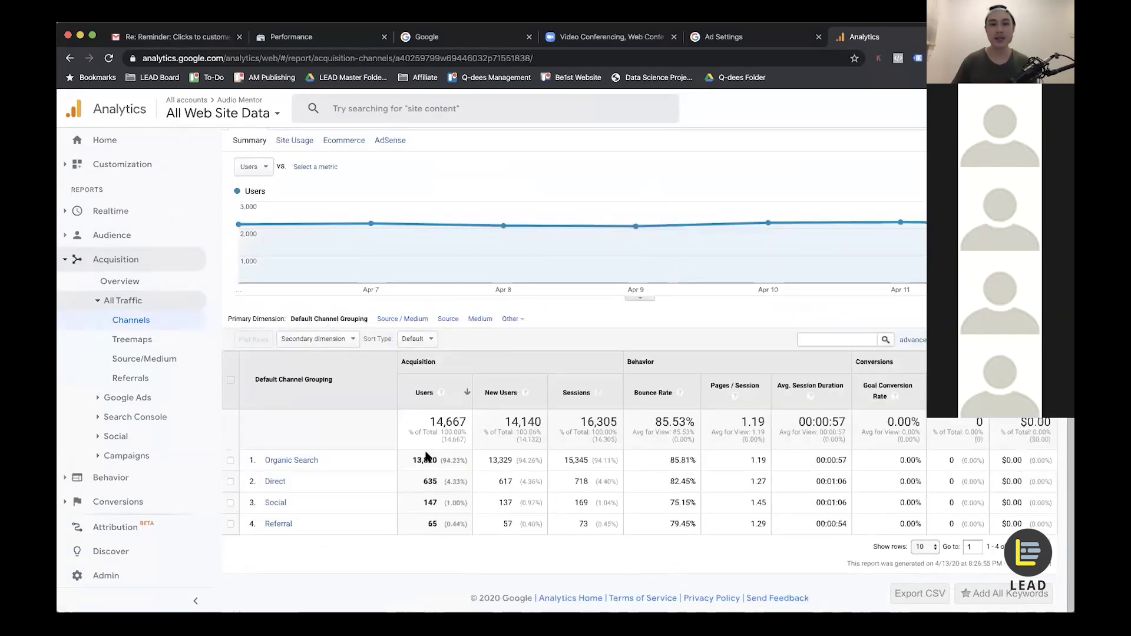
{"action": "scroll", "coordinate": [395, 492], "scroll_direction": "up", "scroll_amount": 3}
{"action": "scroll", "coordinate": [386, 430], "scroll_direction": "down", "scroll_amount": 2}
{"action": "scroll", "coordinate": [394, 432], "scroll_direction": "up", "scroll_amount": 3}
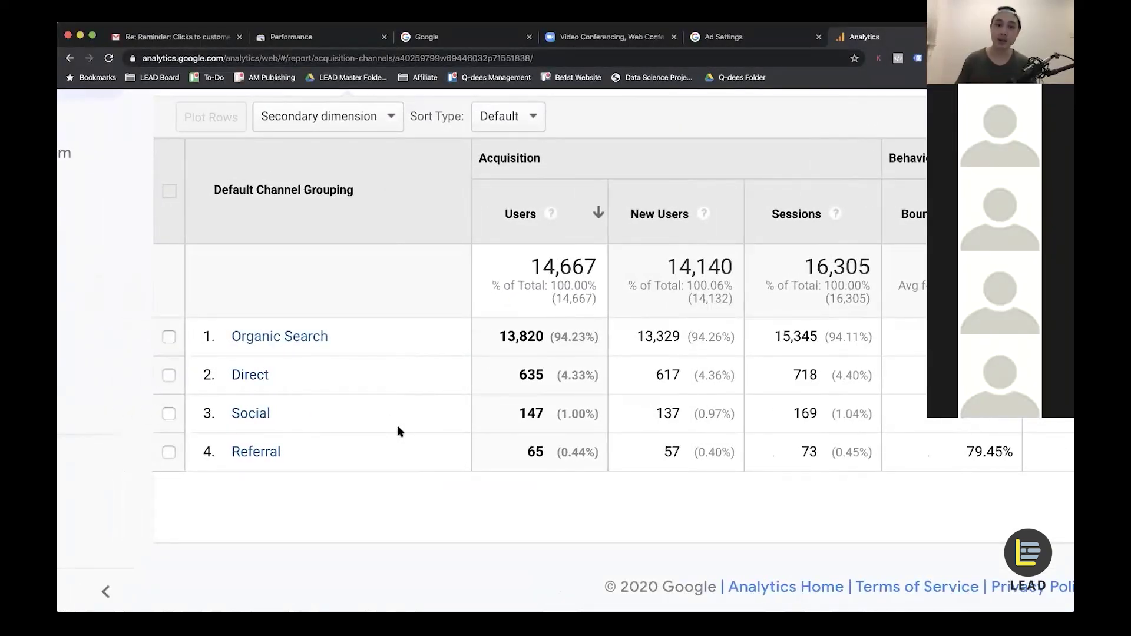
{"action": "scroll", "coordinate": [410, 425], "scroll_direction": "up", "scroll_amount": 1}
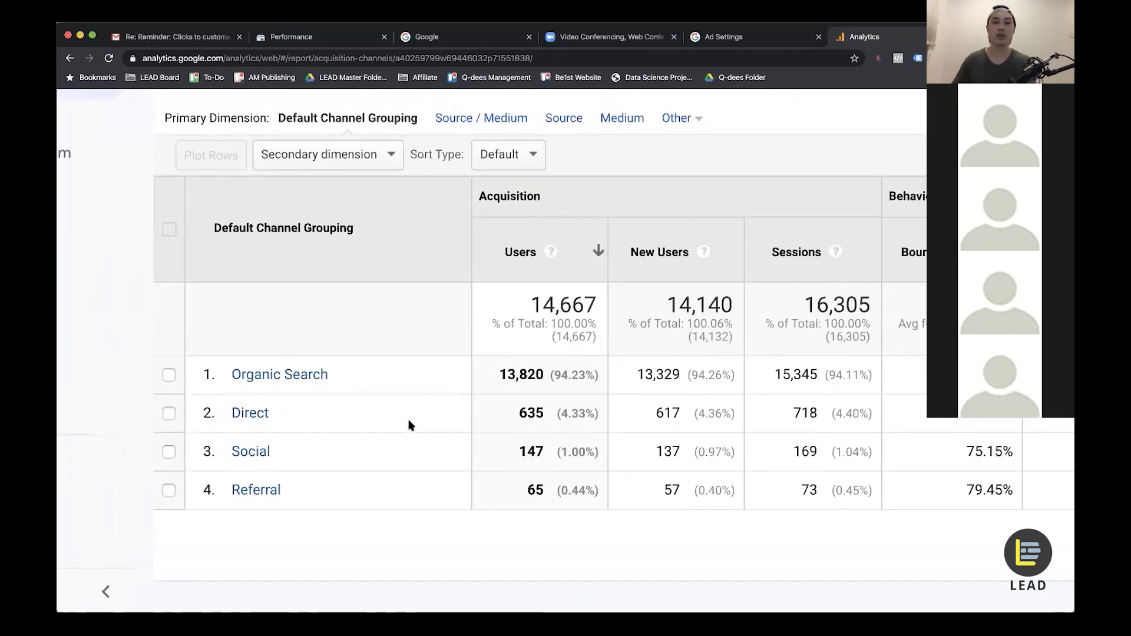
{"action": "scroll", "coordinate": [411, 425], "scroll_direction": "down", "scroll_amount": 3}
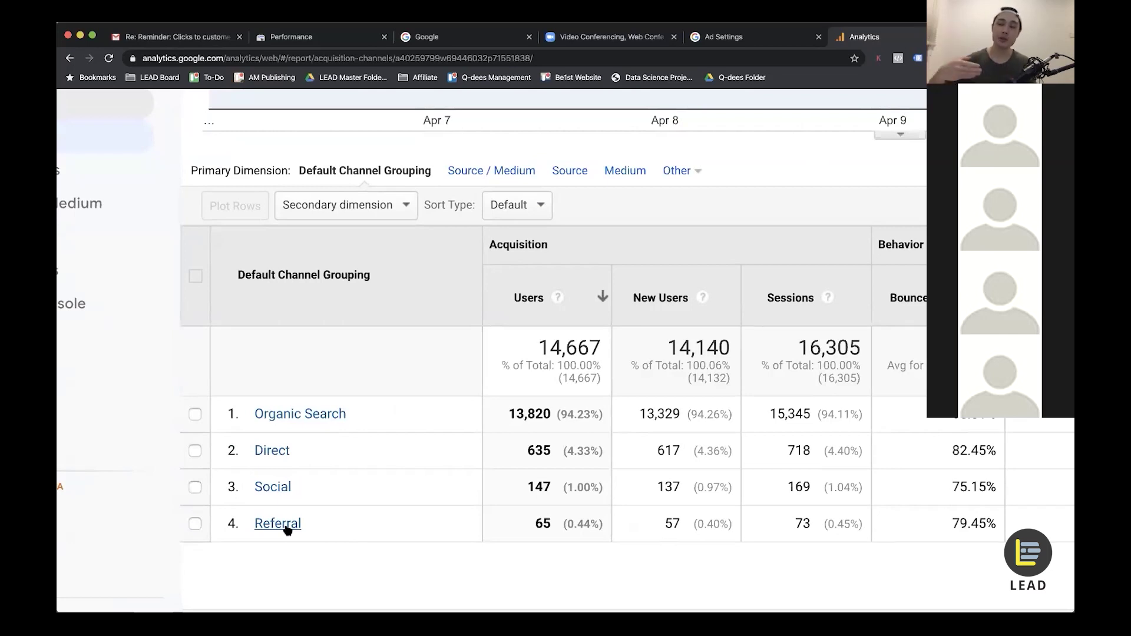
{"action": "key", "text": "super+0"}
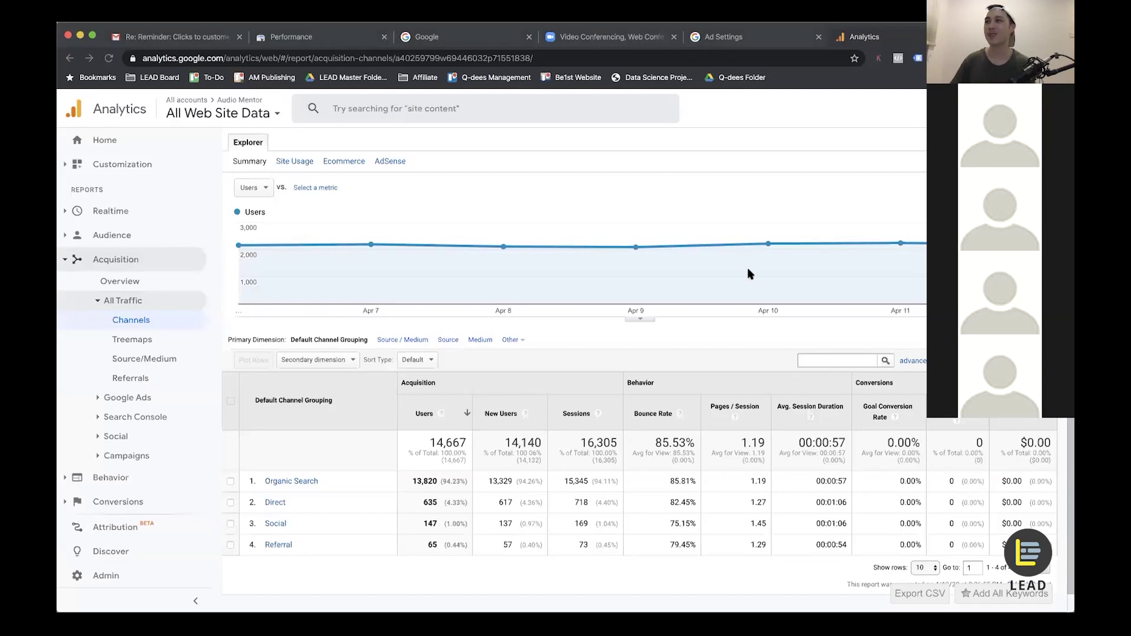
Draw red annotation rectangles around the Default Channel Grouping column and the row of metric headings.
{"action": "key", "text": "super+shift+4"}
{"action": "left_click_drag", "start_coordinate": [227, 331], "coordinate": [403, 575]}
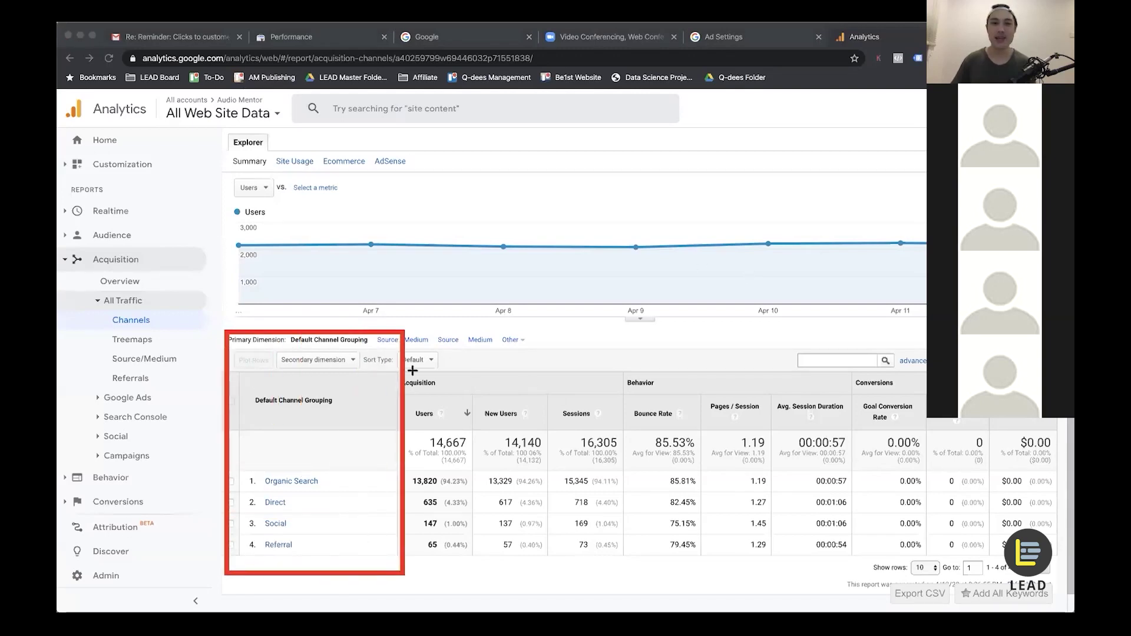
{"action": "left_click_drag", "start_coordinate": [396, 383], "coordinate": [1052, 434]}
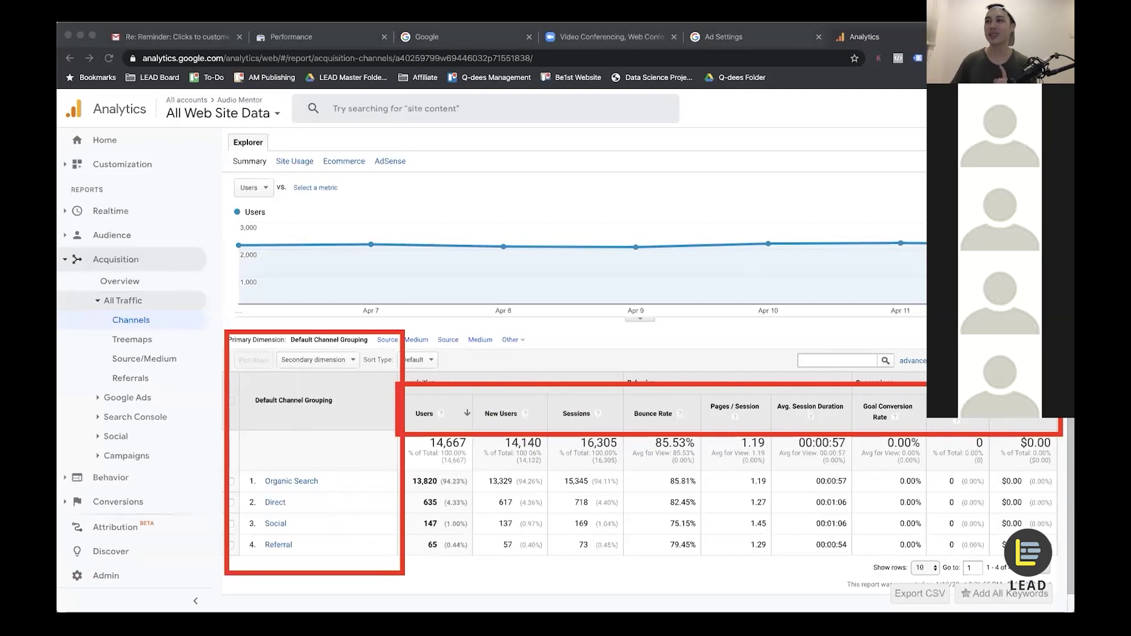
Add the text label "Dimension" above the channel grouping box and "Numbers" above the metric headings box.
{"action": "type", "text": "Dimensions"}
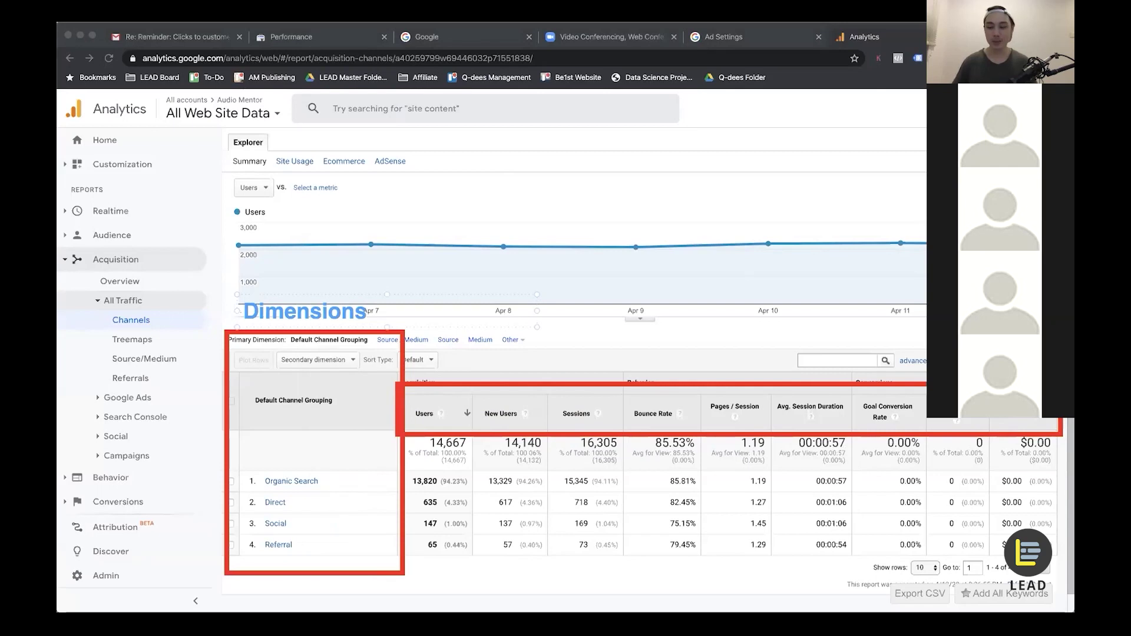
{"action": "key", "text": "BackSpace"}
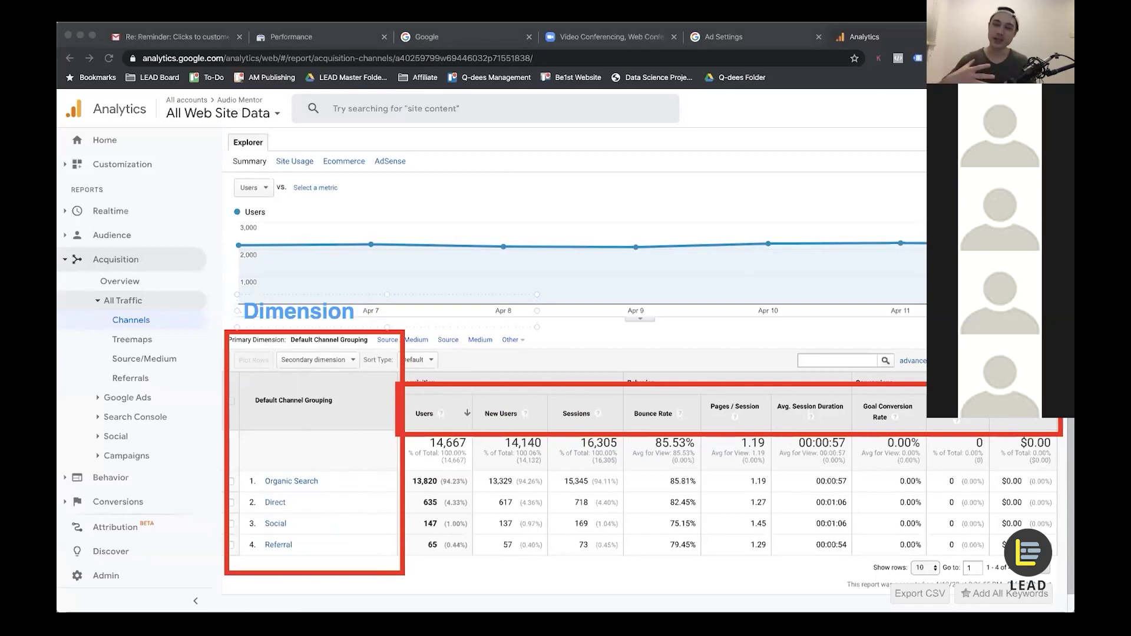
{"action": "left_click", "coordinate": [488, 368]}
{"action": "left_click", "coordinate": [480, 367]}
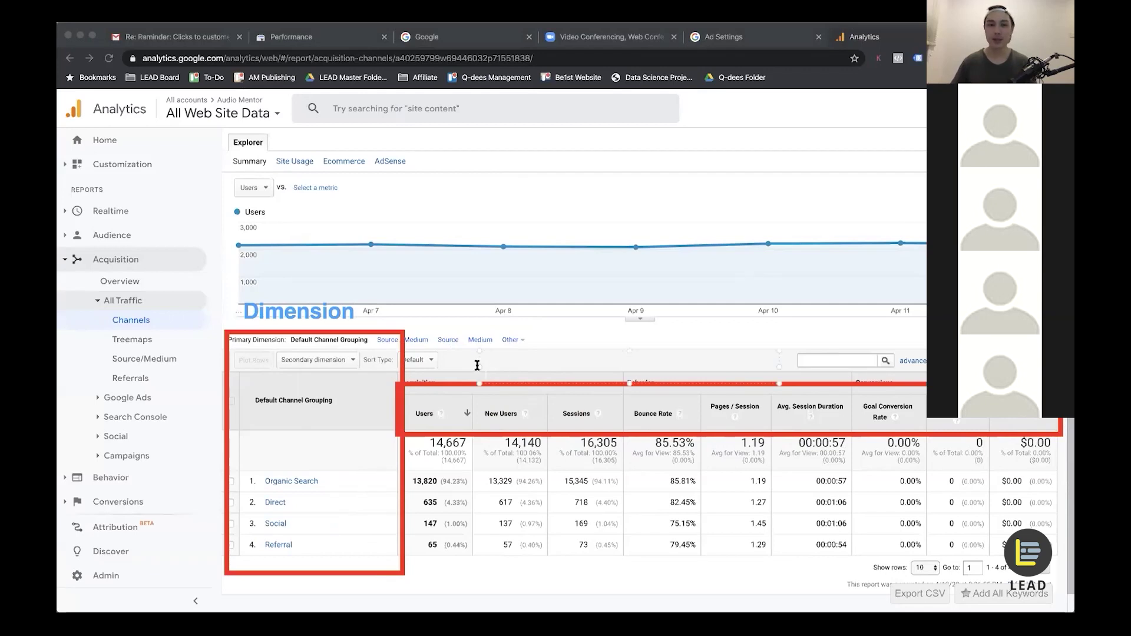
{"action": "type", "text": "Numbers"}
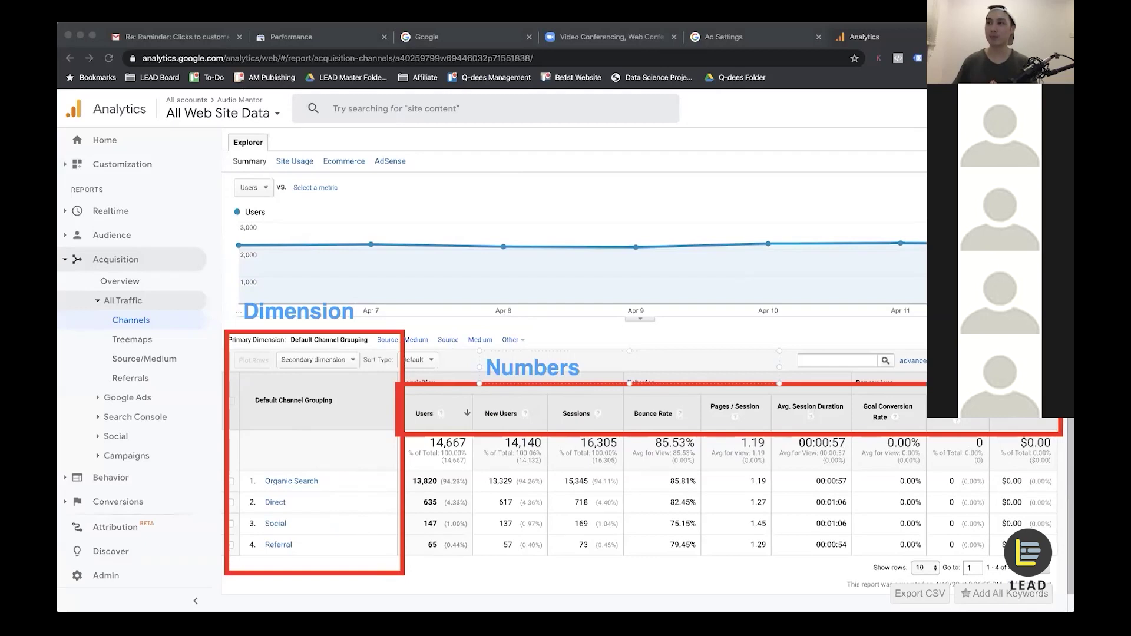
Draw arrows to the Users, New Users and Sessions columns and circle the four channel names.
{"action": "mouse_move", "coordinate": [396, 590]}
{"action": "left_mouse_down"}
{"action": "mouse_move", "coordinate": [449, 549]}
{"action": "mouse_move", "coordinate": [459, 561]}
{"action": "mouse_move", "coordinate": [519, 548]}
{"action": "mouse_move", "coordinate": [523, 556]}
{"action": "left_mouse_up"}
{"action": "left_click_drag", "start_coordinate": [587, 594], "coordinate": [607, 554]}
{"action": "mouse_move", "coordinate": [335, 462]}
{"action": "left_mouse_down"}
{"action": "mouse_move", "coordinate": [217, 480]}
{"action": "mouse_move", "coordinate": [312, 565]}
{"action": "mouse_move", "coordinate": [334, 462]}
{"action": "mouse_move", "coordinate": [318, 447]}
{"action": "left_mouse_up"}
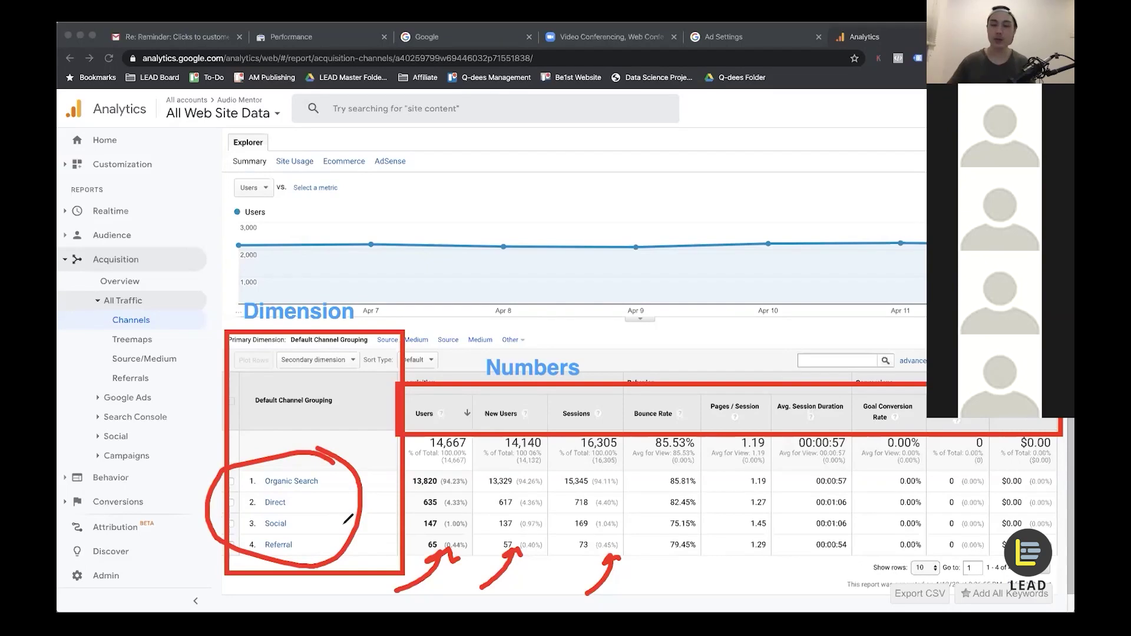
Add the text label "Metrics" above the metric headings box, beside the "Numbers" label.
{"action": "left_click", "coordinate": [596, 362]}
{"action": "type", "text": "NET"}
{"action": "key", "text": "BackSpace"}
{"action": "key", "text": "BackSpace"}
{"action": "key", "text": "BackSpace"}
{"action": "type", "text": "M"}
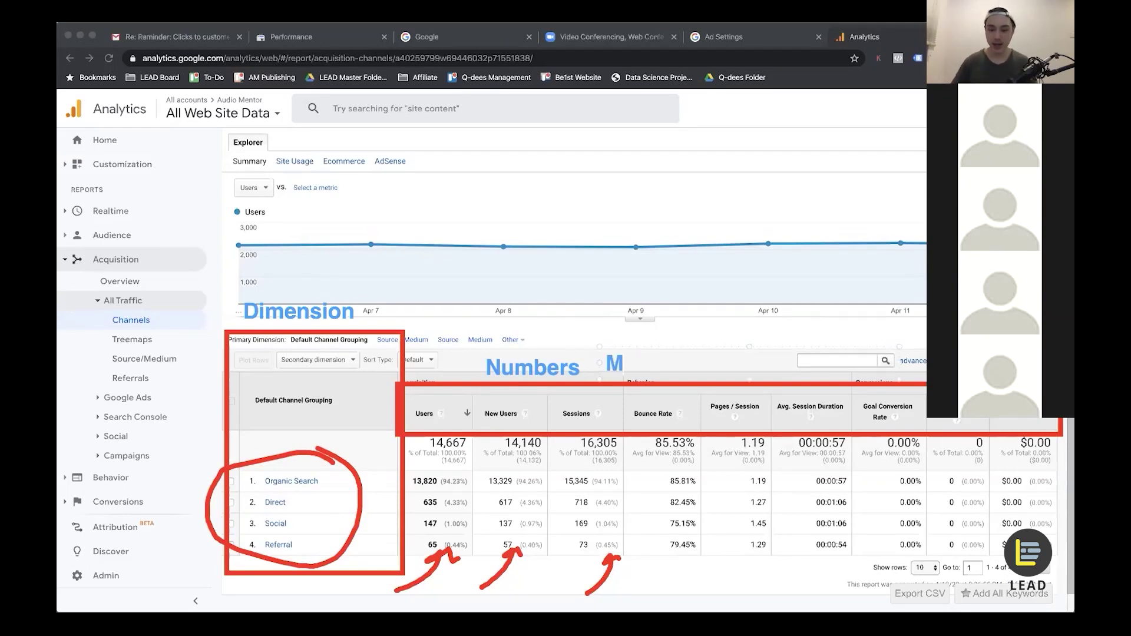
{"action": "type", "text": "etric"}
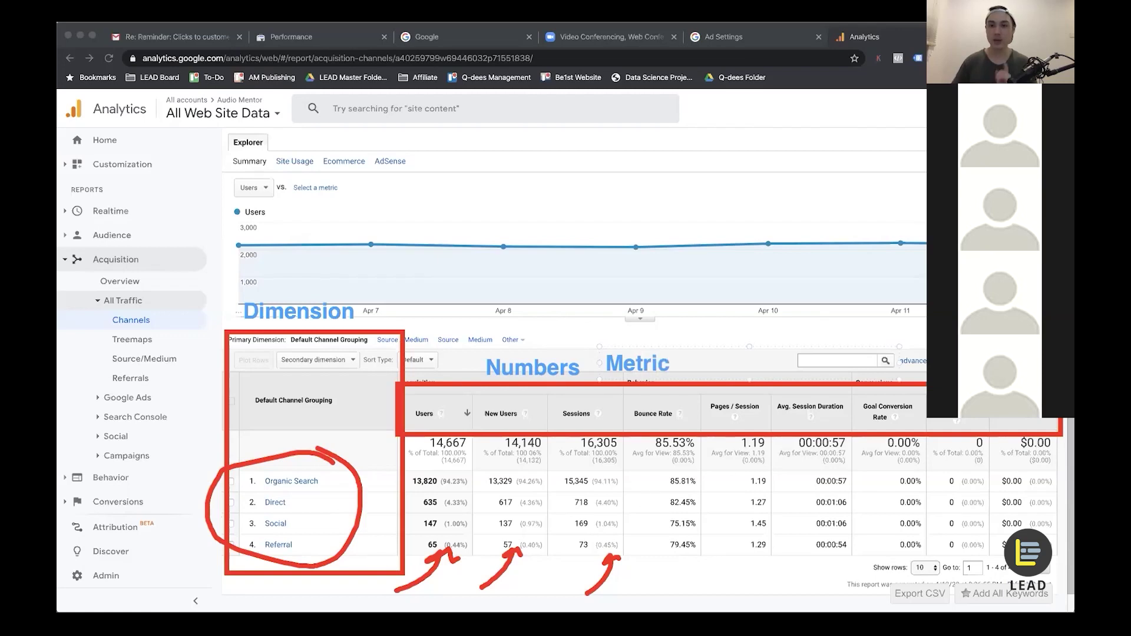
{"action": "type", "text": "s"}
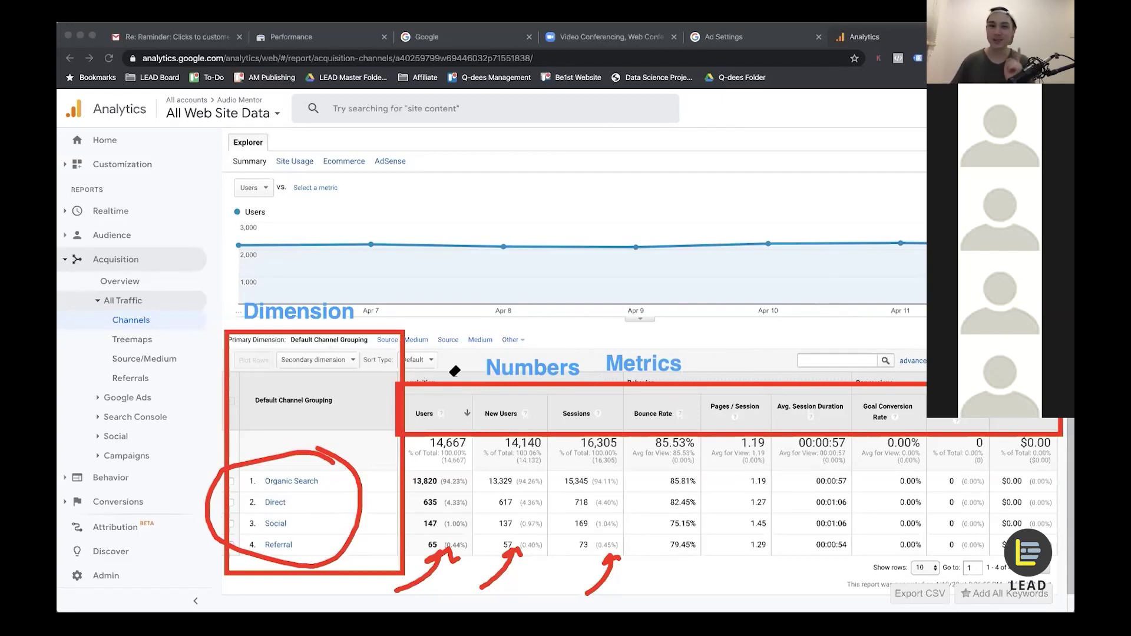
Erase the "Numbers" label and clear all annotations from the Channels report.
{"action": "left_click", "coordinate": [506, 368]}
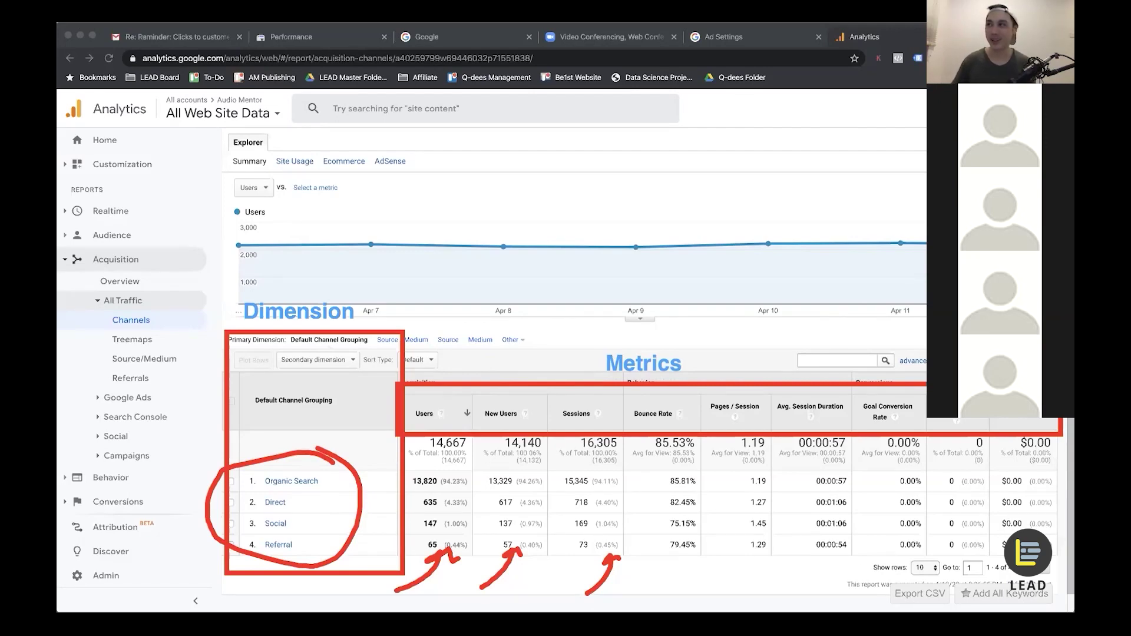
{"action": "key", "text": "Escape"}
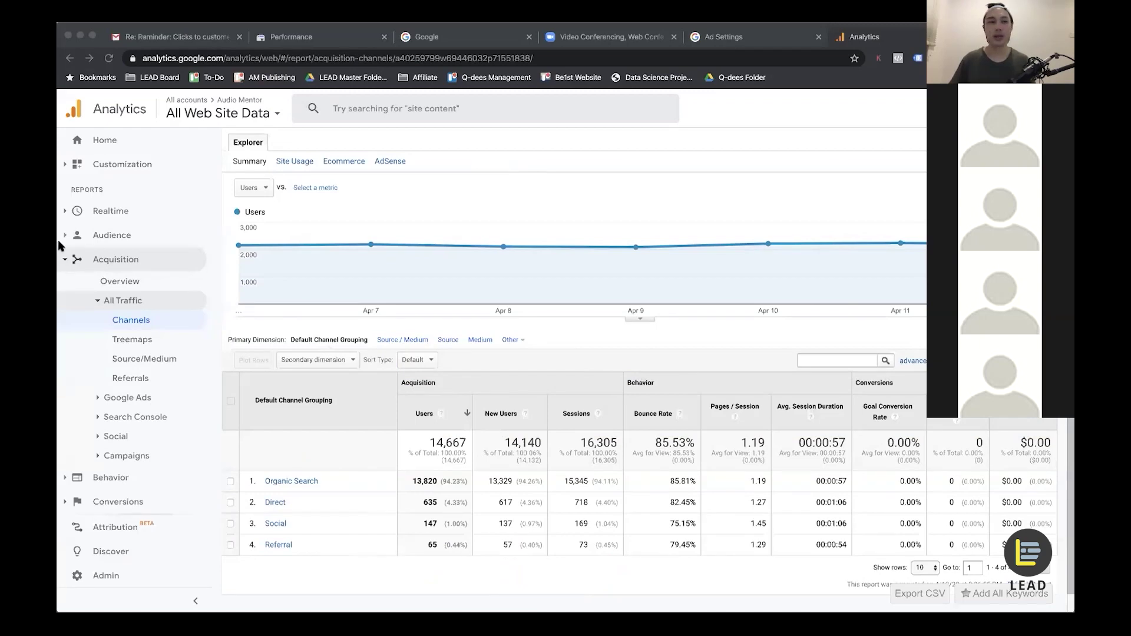
Open the Overview report in the Realtime section.
{"action": "left_click", "coordinate": [118, 213]}
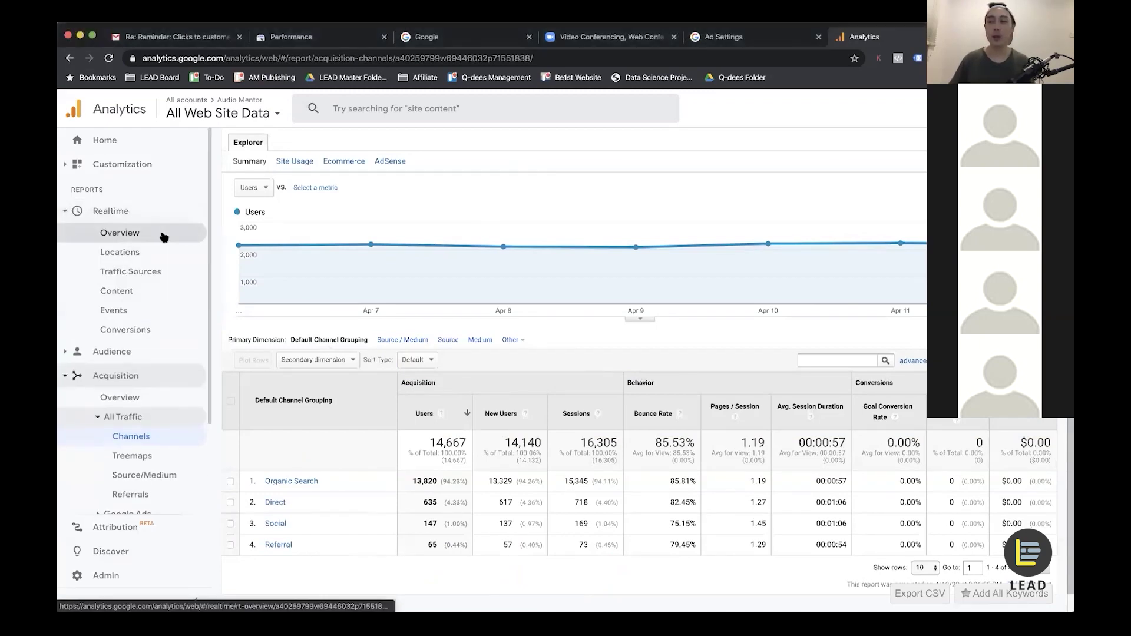
{"action": "left_click", "coordinate": [164, 237]}
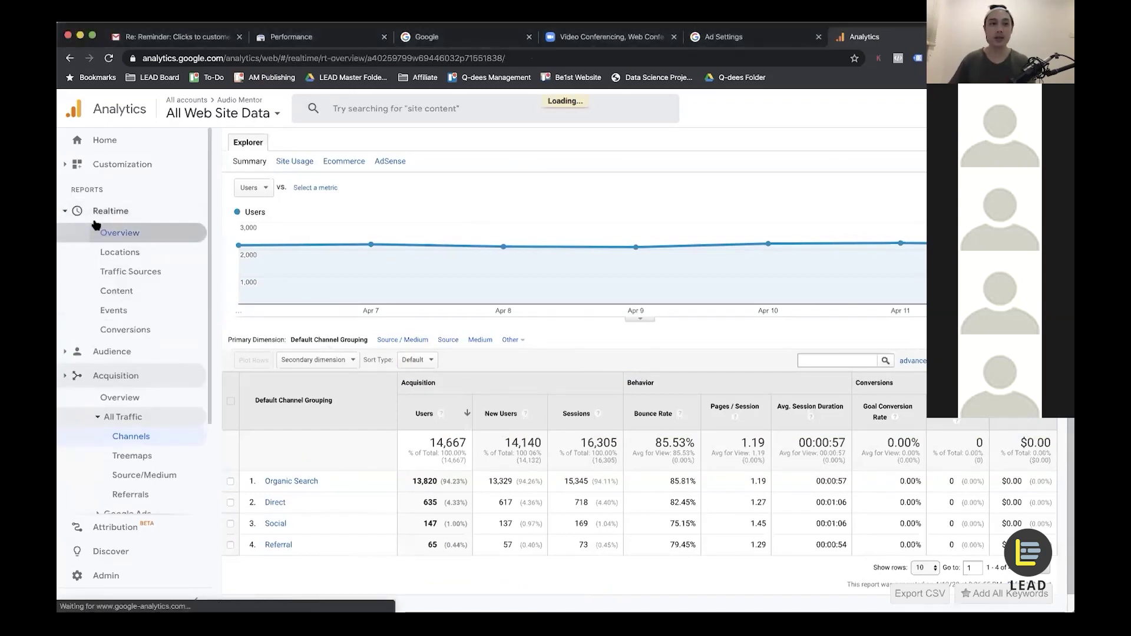
Examine the active users, pageviews, top active pages and top locations map in the Realtime overview.
{"action": "scroll", "coordinate": [162, 224], "scroll_direction": "up", "scroll_amount": 5}
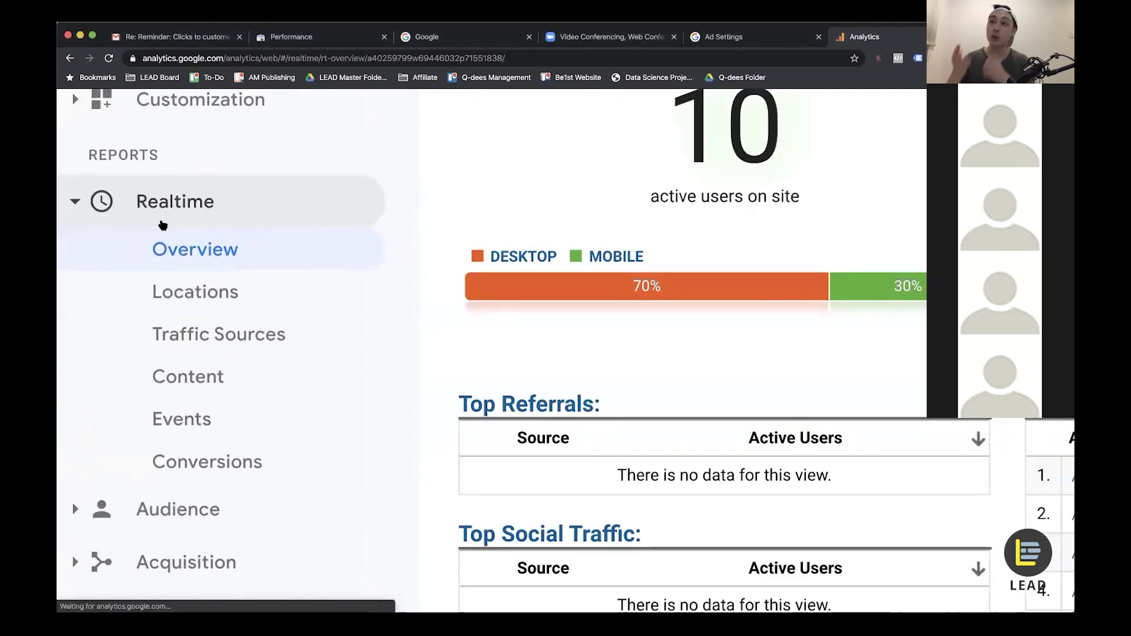
{"action": "scroll", "coordinate": [216, 259], "scroll_direction": "down", "scroll_amount": 1}
{"action": "scroll", "coordinate": [217, 260], "scroll_direction": "down", "scroll_amount": 5}
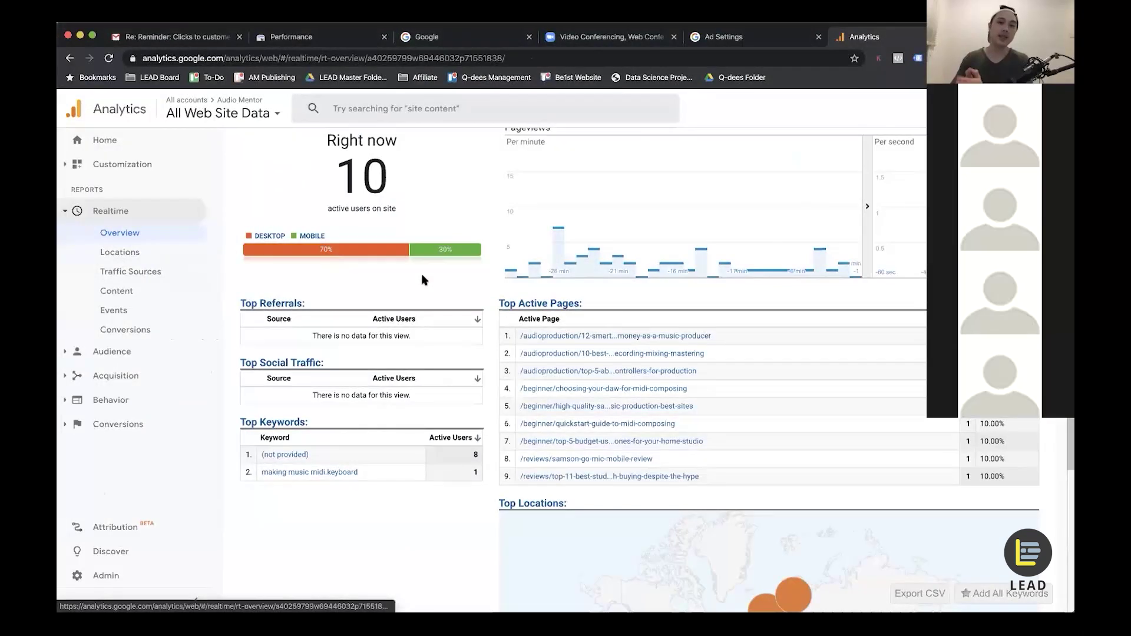
{"action": "scroll", "coordinate": [722, 323], "scroll_direction": "down", "scroll_amount": 1}
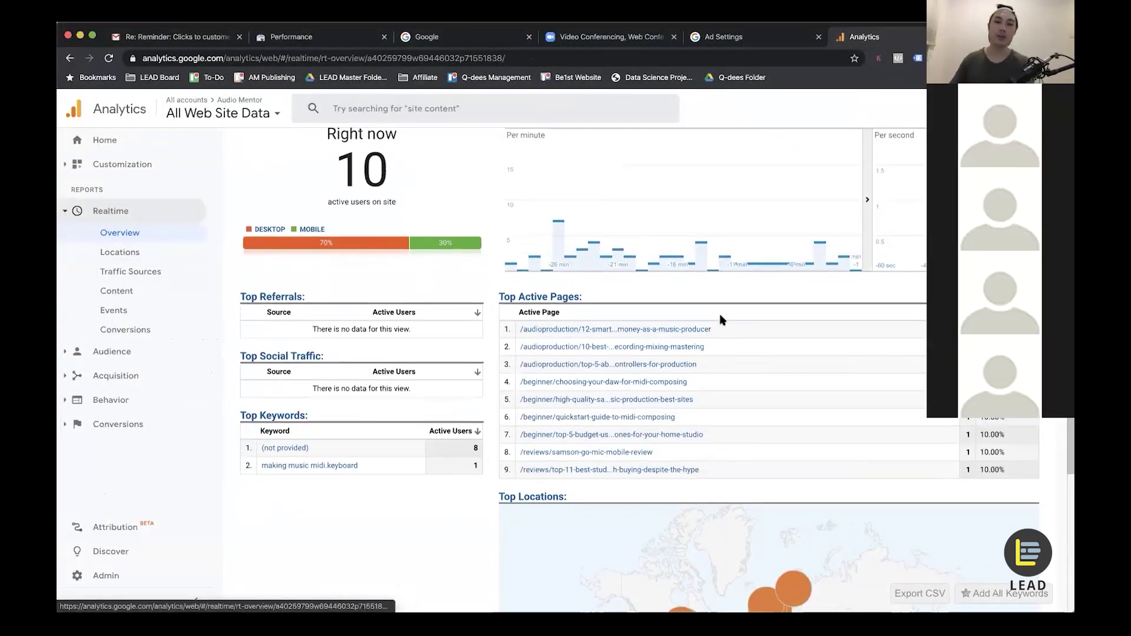
{"action": "scroll", "coordinate": [722, 323], "scroll_direction": "up", "scroll_amount": 5}
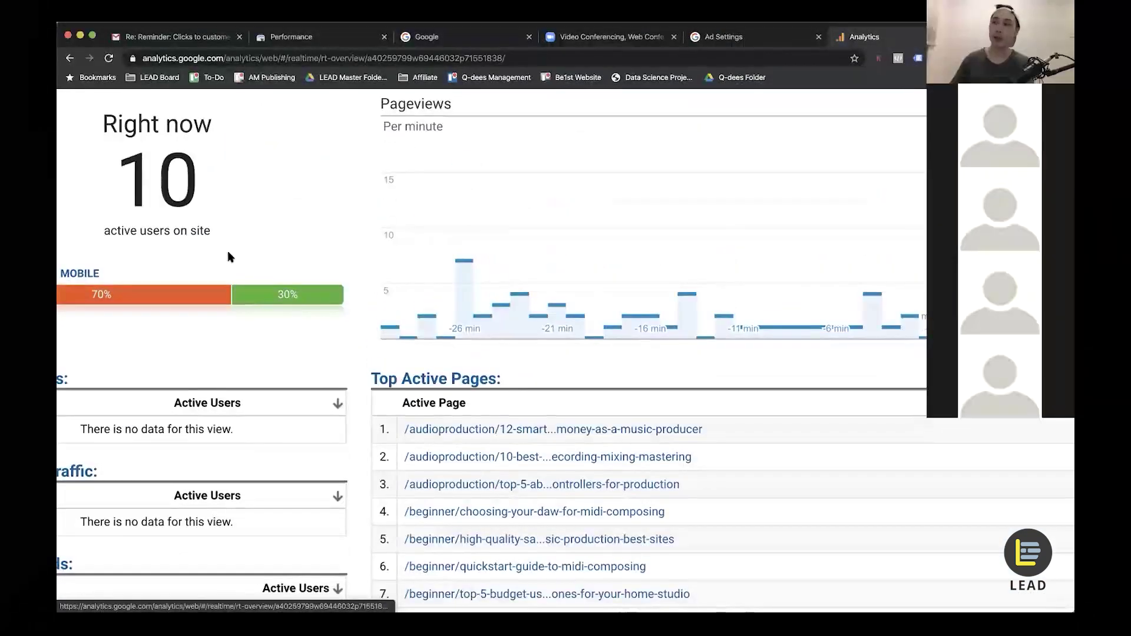
{"action": "scroll", "coordinate": [742, 281], "scroll_direction": "down", "scroll_amount": 2}
{"action": "scroll", "coordinate": [742, 281], "scroll_direction": "down", "scroll_amount": 5}
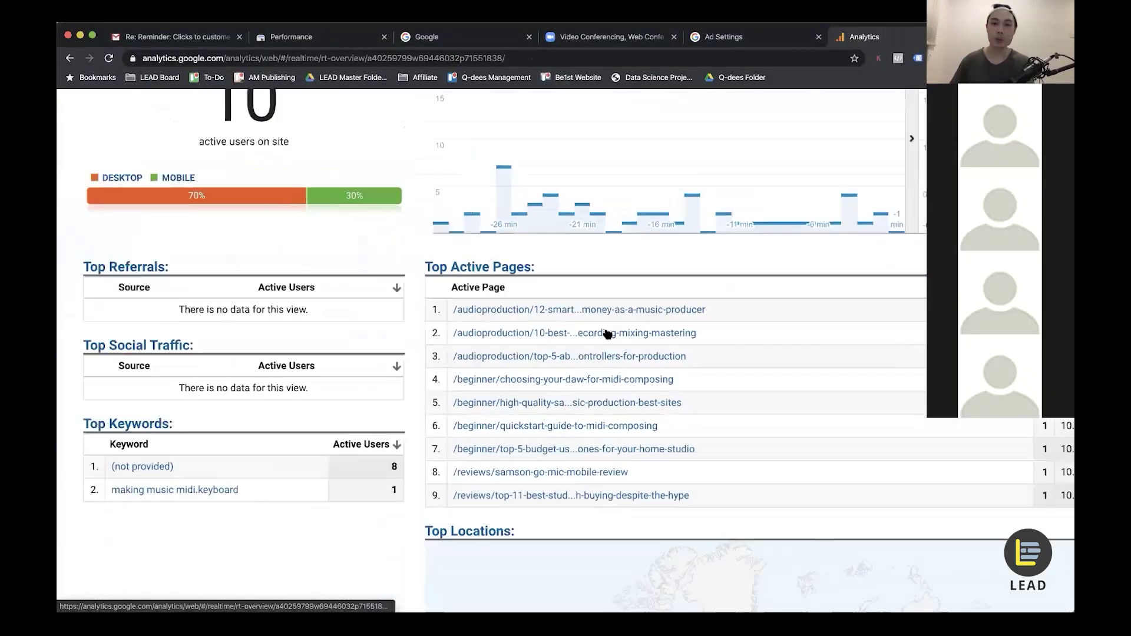
{"action": "scroll", "coordinate": [693, 321], "scroll_direction": "up", "scroll_amount": 3}
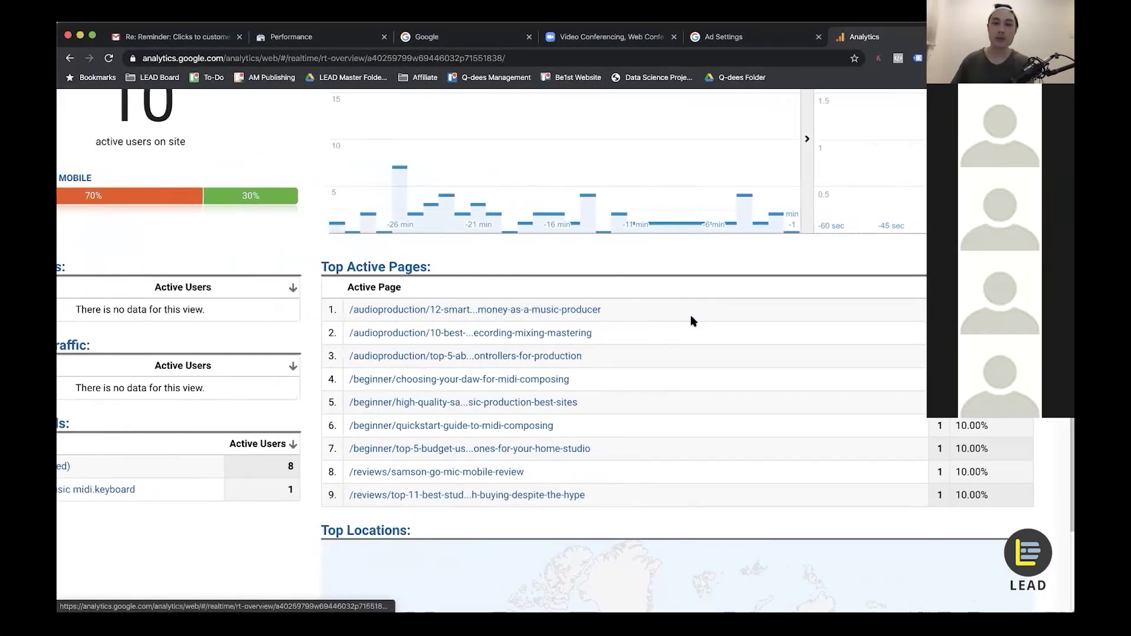
{"action": "scroll", "coordinate": [692, 319], "scroll_direction": "down", "scroll_amount": 5}
{"action": "scroll", "coordinate": [695, 406], "scroll_direction": "up", "scroll_amount": 3}
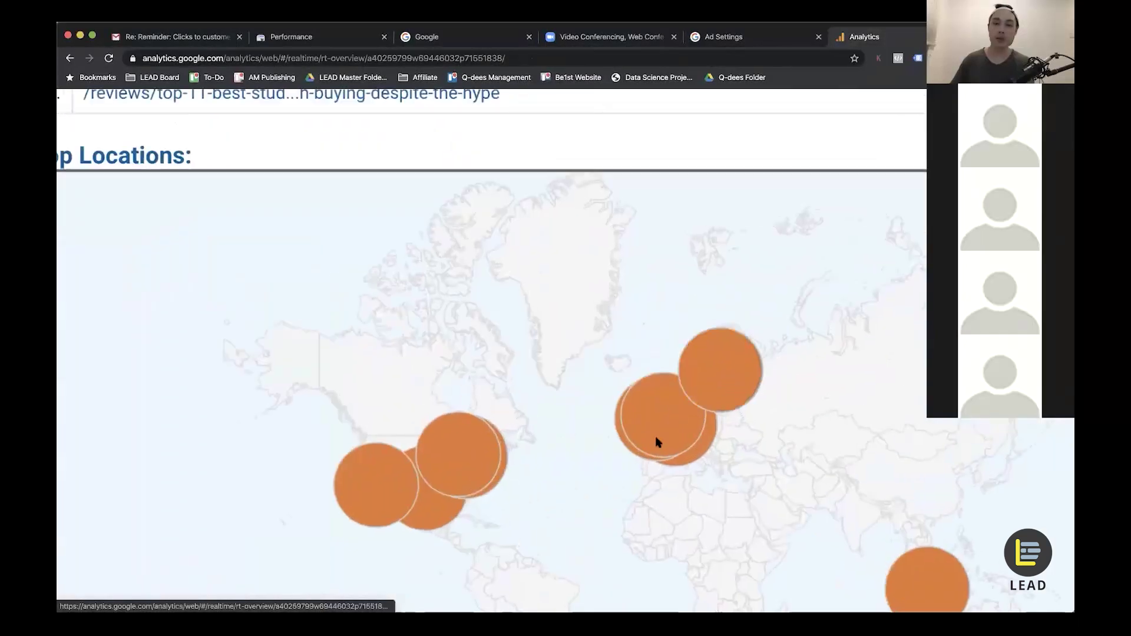
{"action": "scroll", "coordinate": [467, 457], "scroll_direction": "up", "scroll_amount": 2}
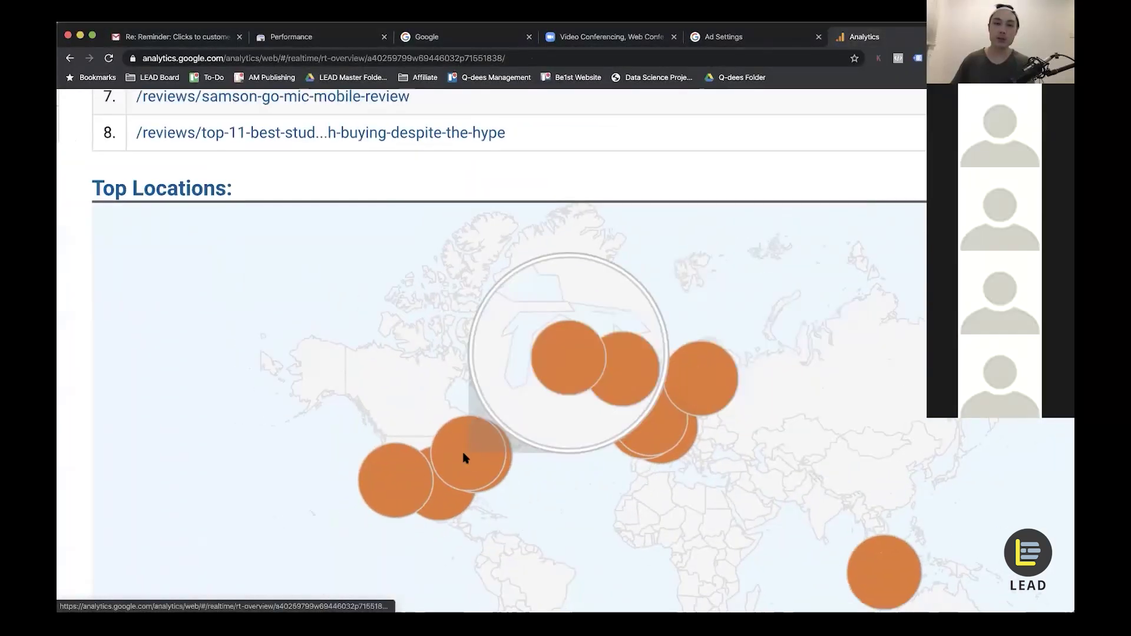
Filter the Realtime overview by the Midland marker on the Top Locations map and examine that city's data.
{"action": "scroll", "coordinate": [463, 458], "scroll_direction": "down", "scroll_amount": 2}
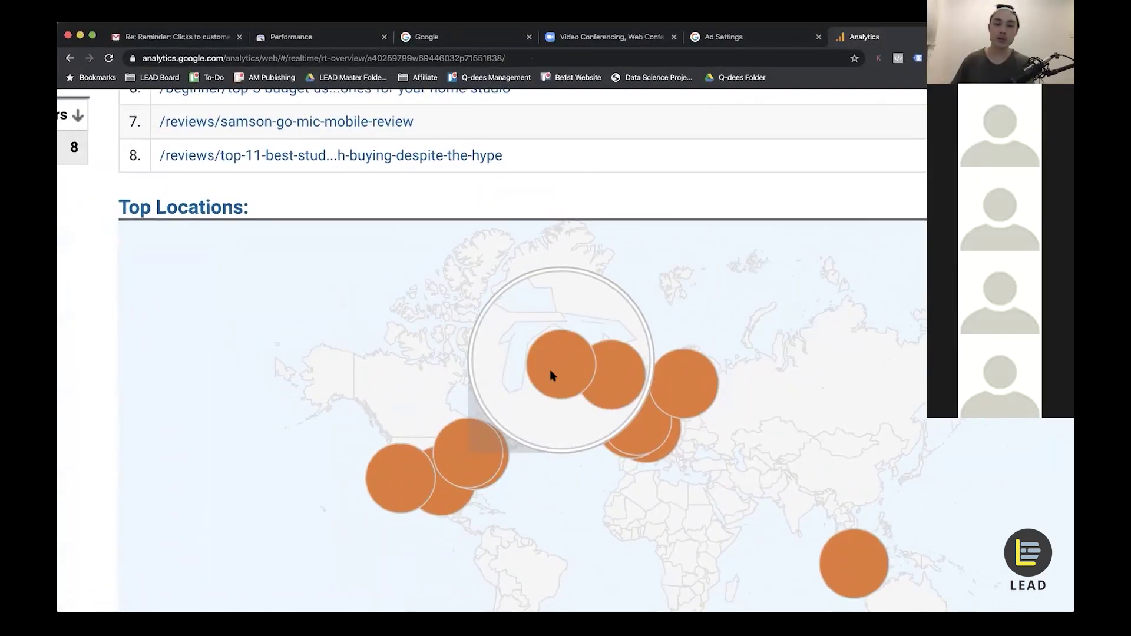
{"action": "scroll", "coordinate": [552, 375], "scroll_direction": "down", "scroll_amount": 4}
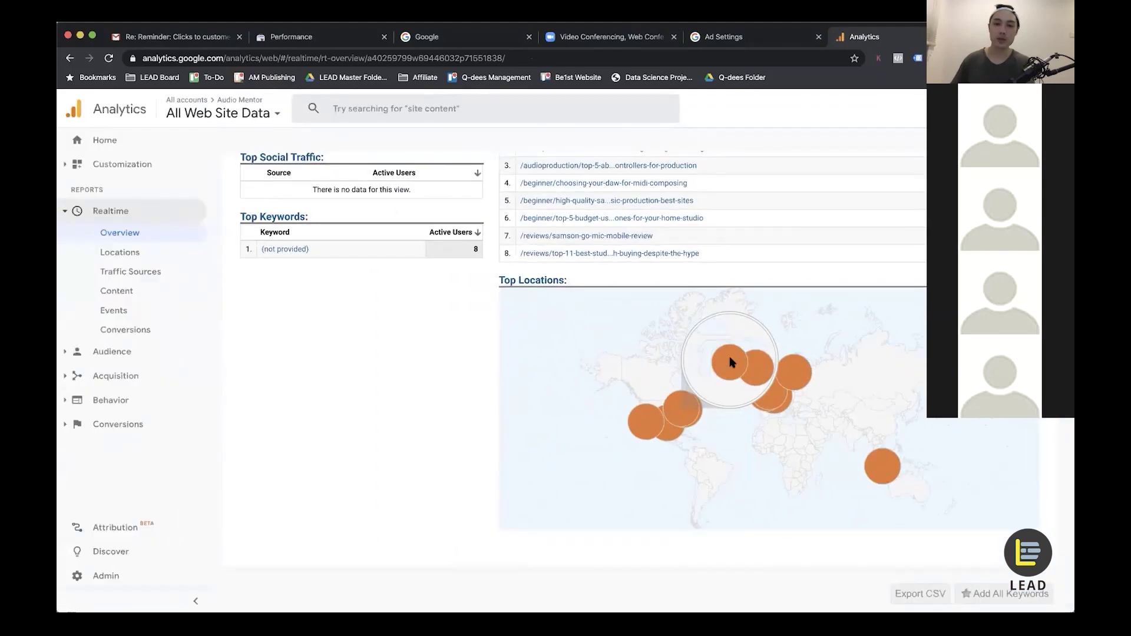
{"action": "left_click", "coordinate": [726, 366]}
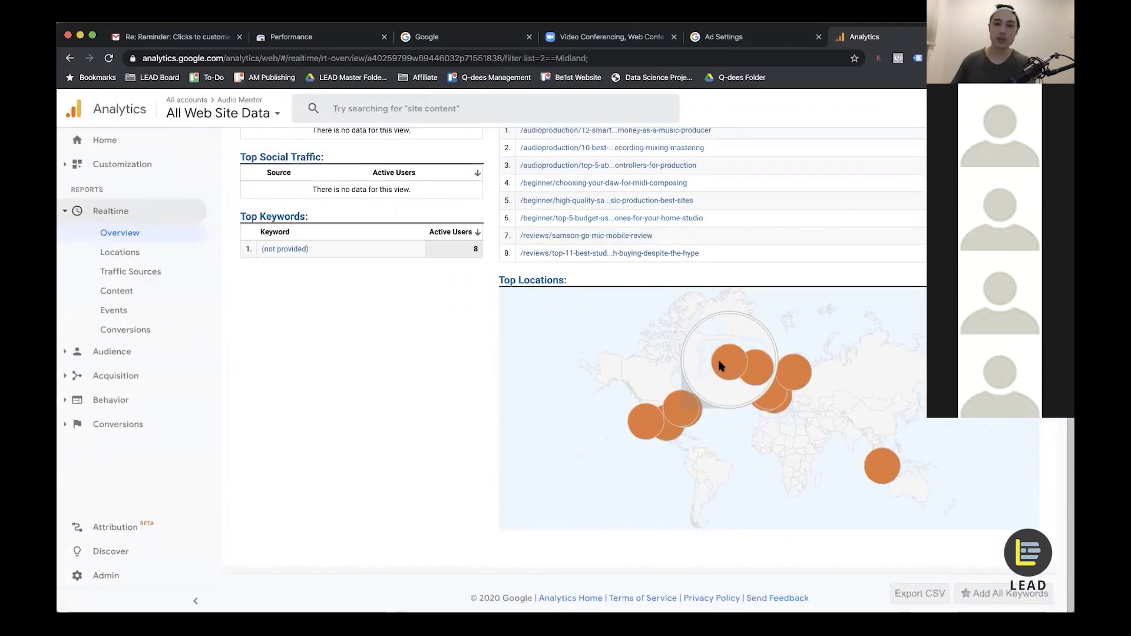
{"action": "scroll", "coordinate": [776, 370], "scroll_direction": "up", "scroll_amount": 3}
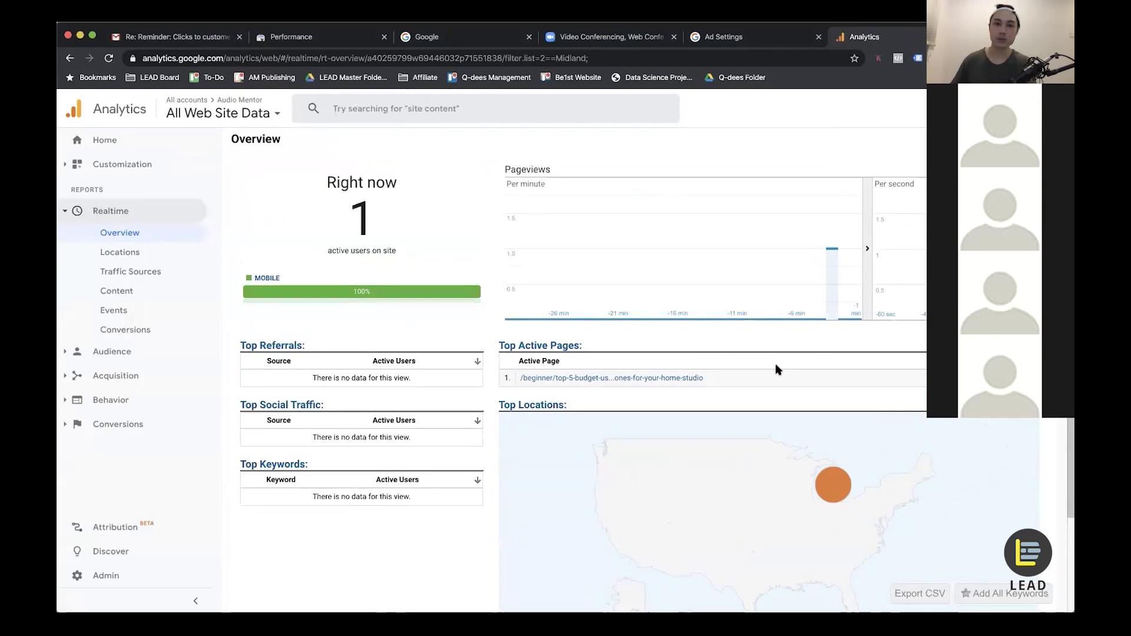
{"action": "scroll", "coordinate": [790, 408], "scroll_direction": "down", "scroll_amount": 3}
{"action": "mouse_move", "coordinate": [832, 358]}
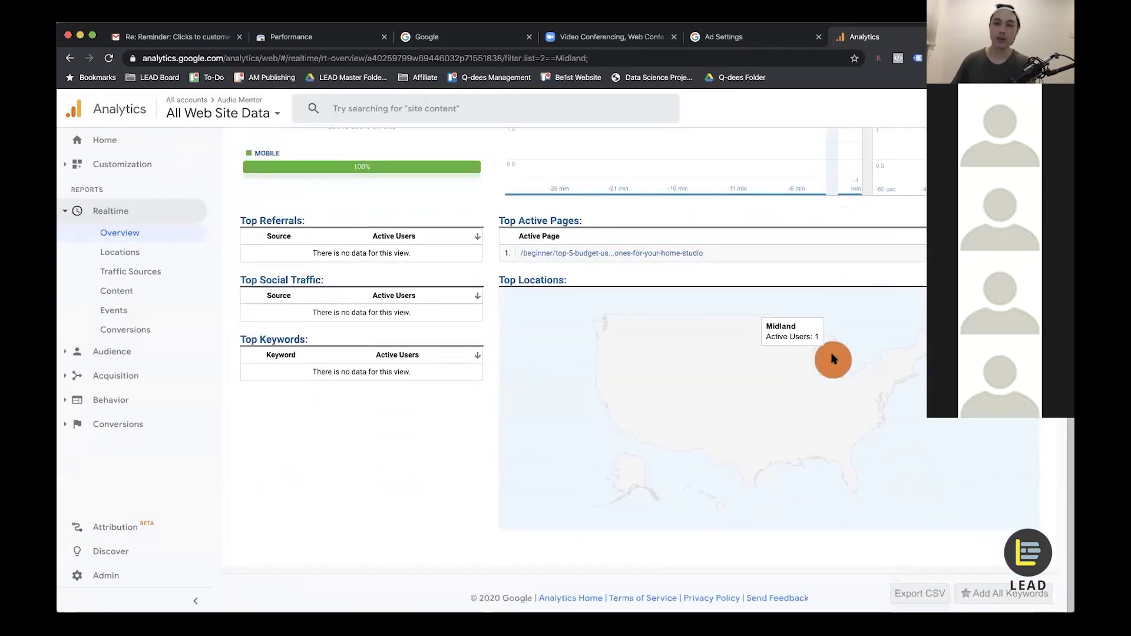
{"action": "scroll", "coordinate": [833, 360], "scroll_direction": "up", "scroll_amount": 5}
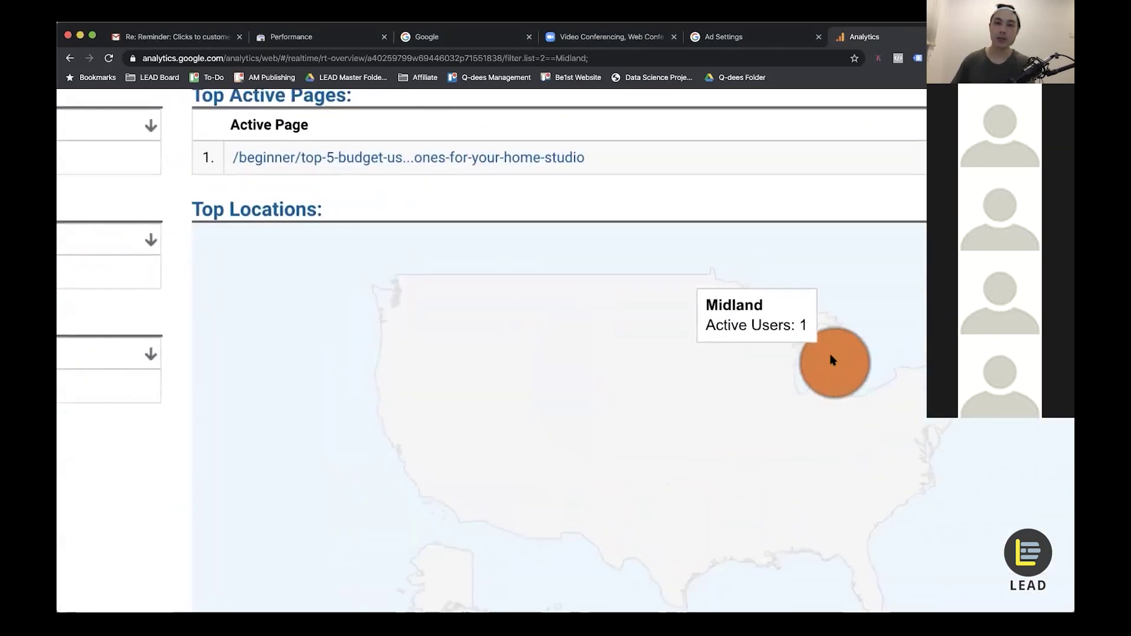
Remove the Midland city filter from the Realtime overview.
{"action": "scroll", "coordinate": [833, 359], "scroll_direction": "down", "scroll_amount": 5}
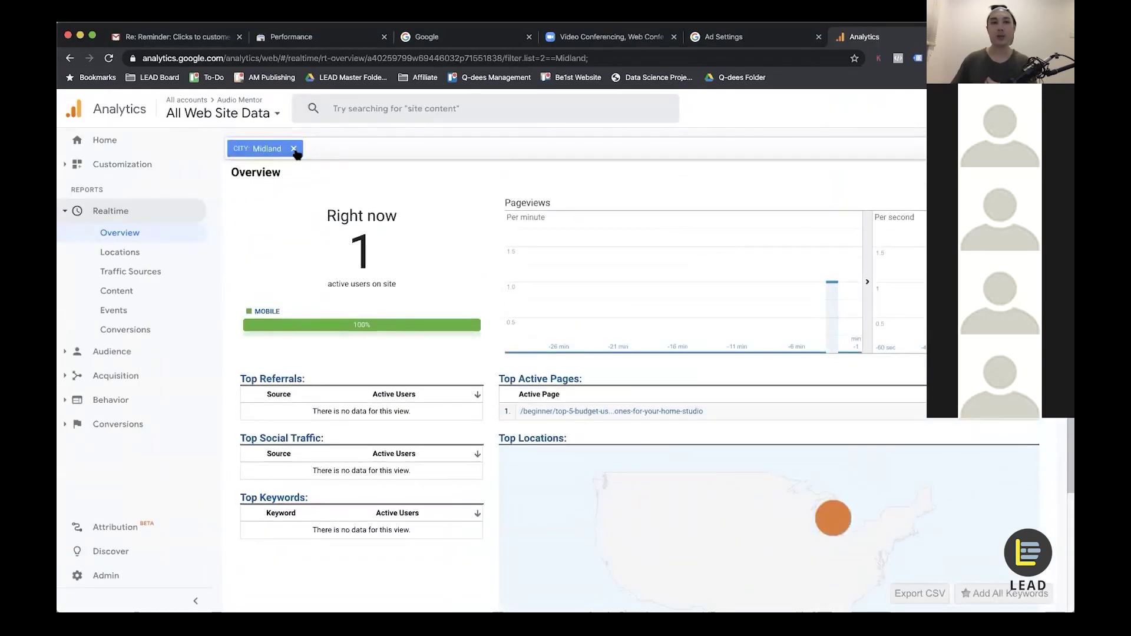
{"action": "left_click", "coordinate": [297, 148]}
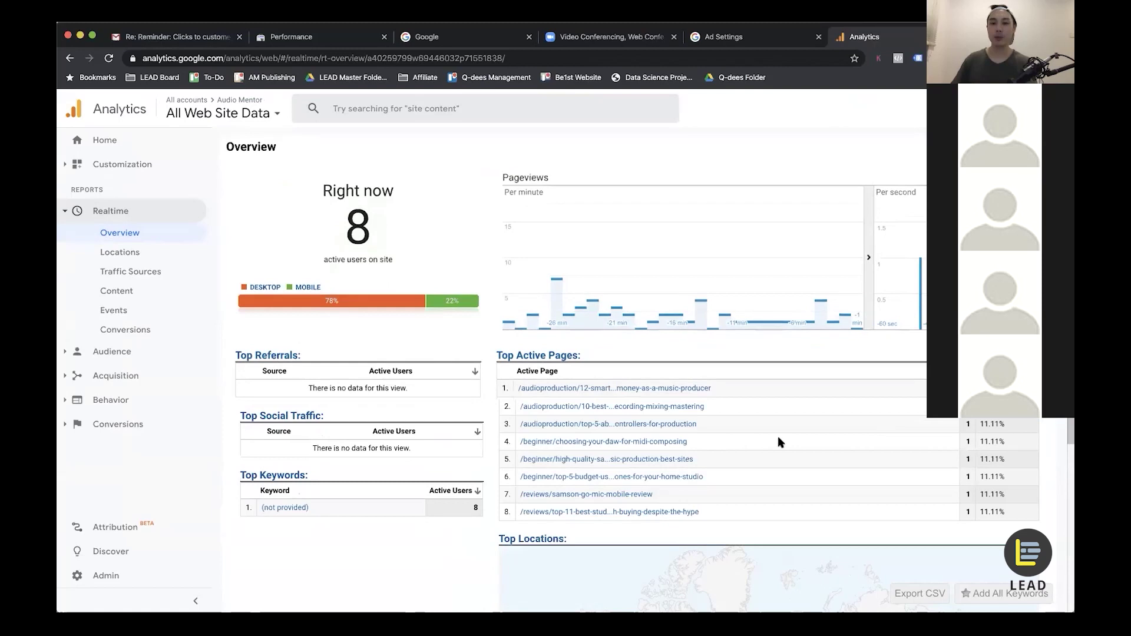
Review the top active pages and inspect the active users at the European, North American and Southeast Asian map markers.
{"action": "scroll", "coordinate": [710, 516], "scroll_direction": "up", "scroll_amount": 5}
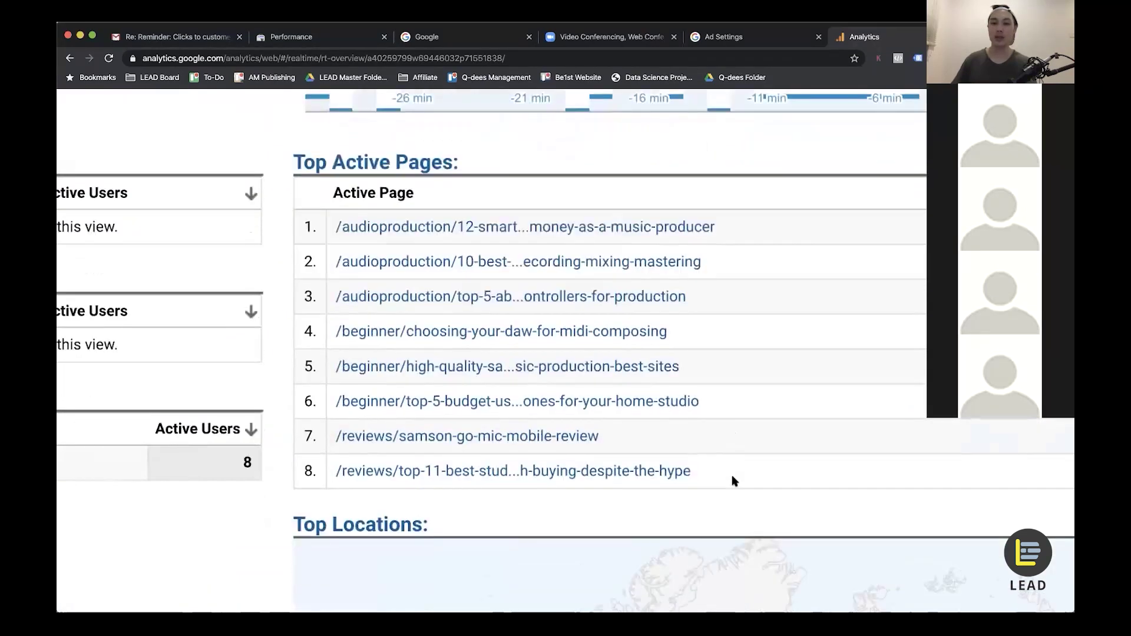
{"action": "scroll", "coordinate": [676, 246], "scroll_direction": "down", "scroll_amount": 8}
{"action": "scroll", "coordinate": [669, 220], "scroll_direction": "up", "scroll_amount": 3}
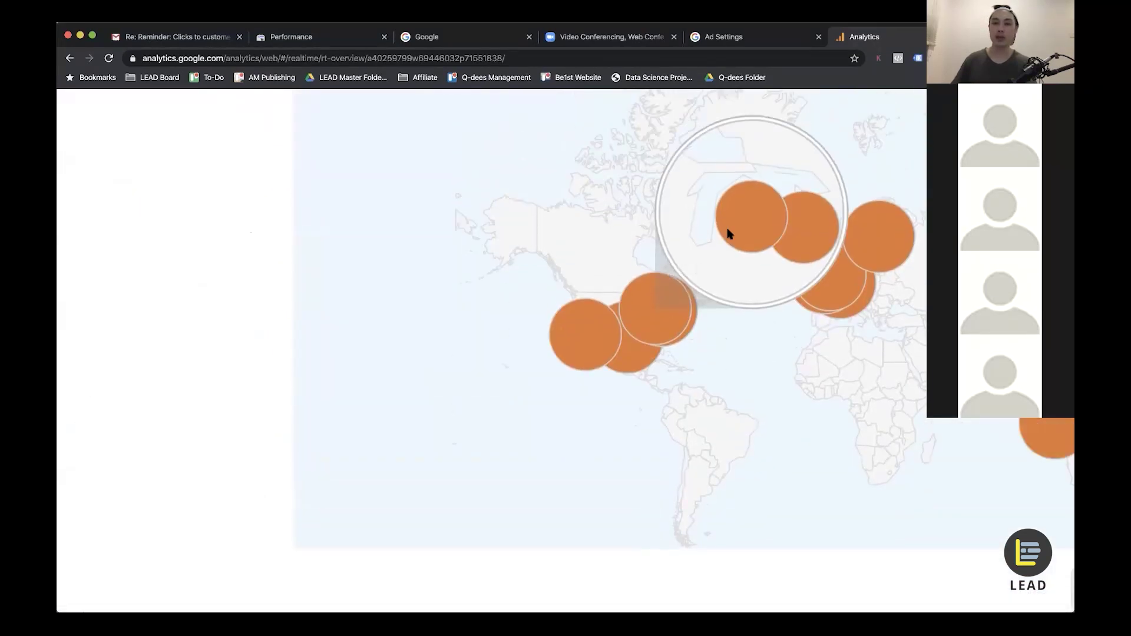
{"action": "mouse_move", "coordinate": [747, 231]}
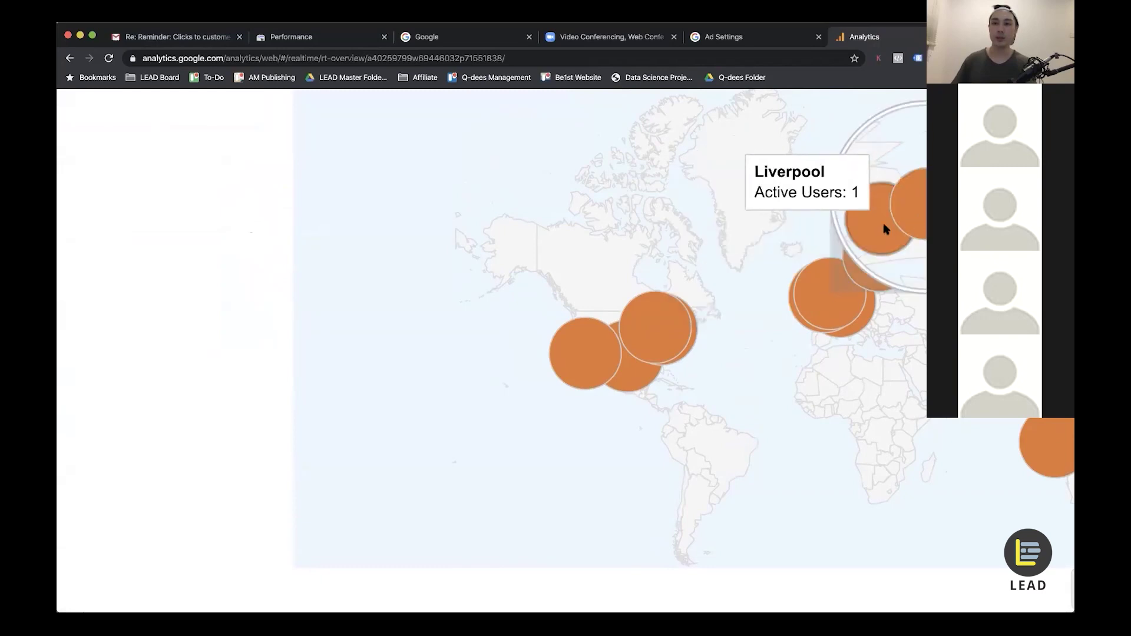
{"action": "mouse_move", "coordinate": [590, 349]}
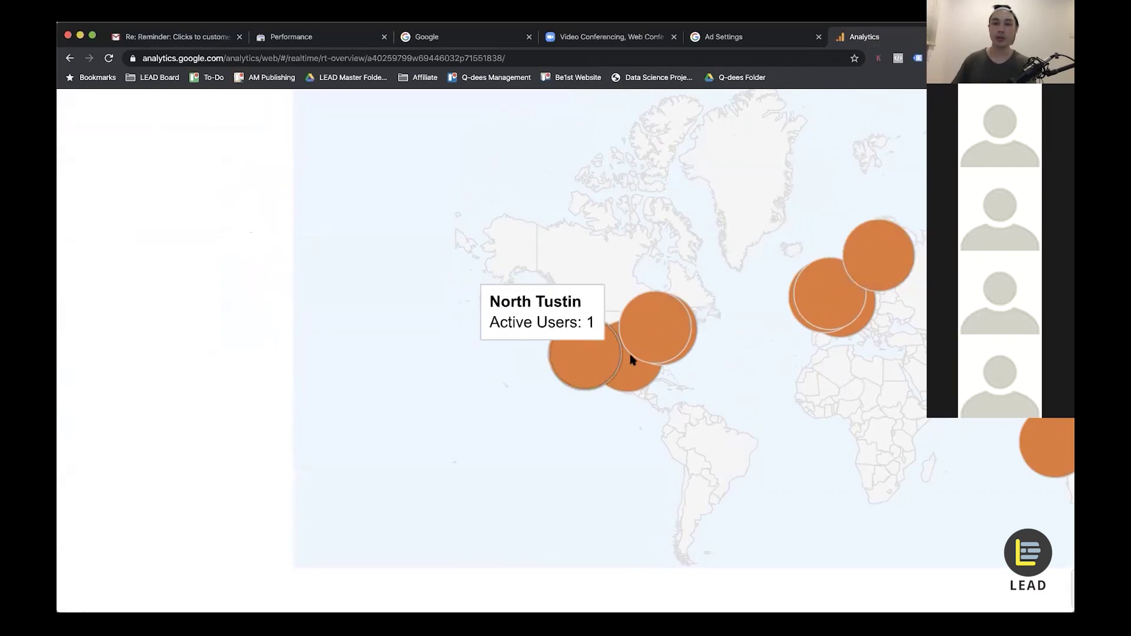
{"action": "scroll", "coordinate": [745, 371], "scroll_direction": "down", "scroll_amount": 5}
{"action": "mouse_move", "coordinate": [875, 511]}
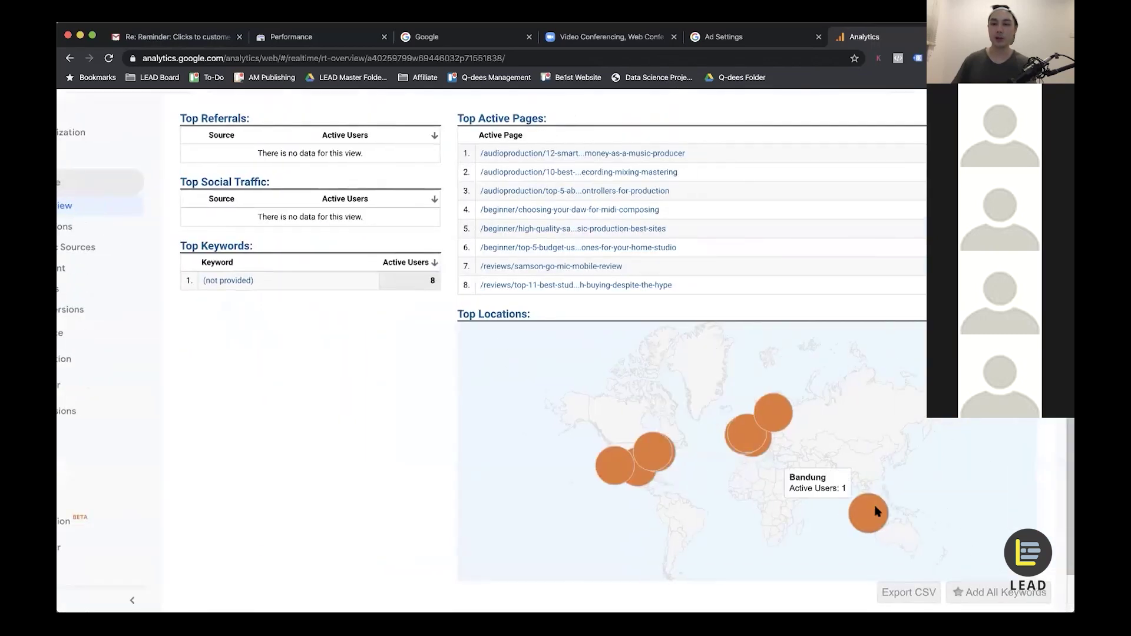
{"action": "scroll", "coordinate": [874, 511], "scroll_direction": "up", "scroll_amount": 5}
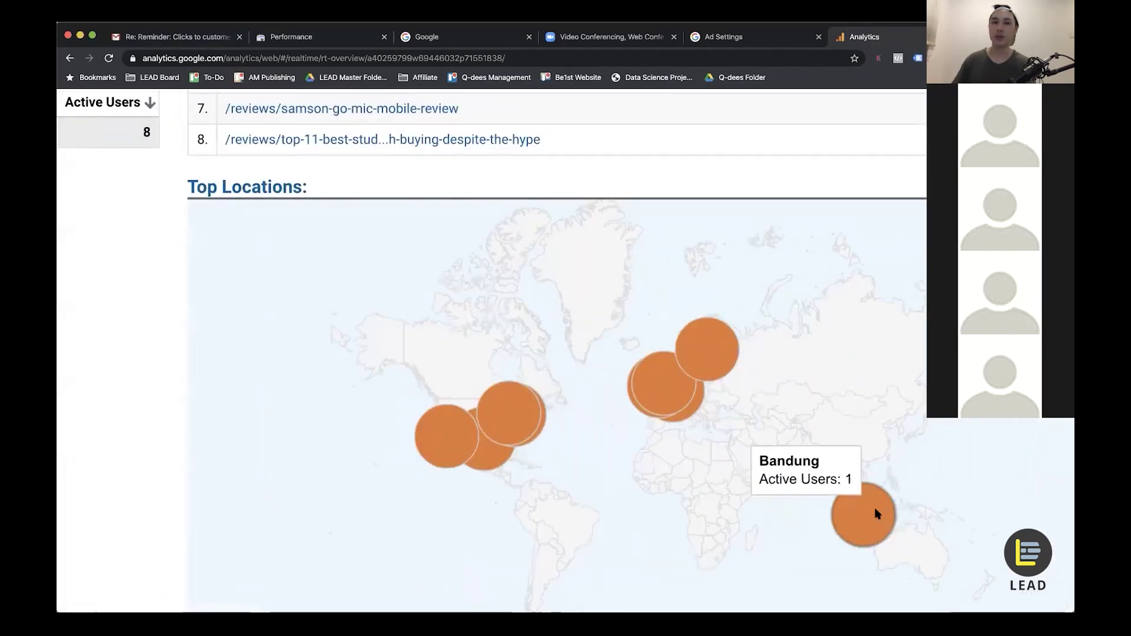
{"action": "scroll", "coordinate": [872, 515], "scroll_direction": "down", "scroll_amount": 5}
{"action": "scroll", "coordinate": [349, 435], "scroll_direction": "up", "scroll_amount": 3}
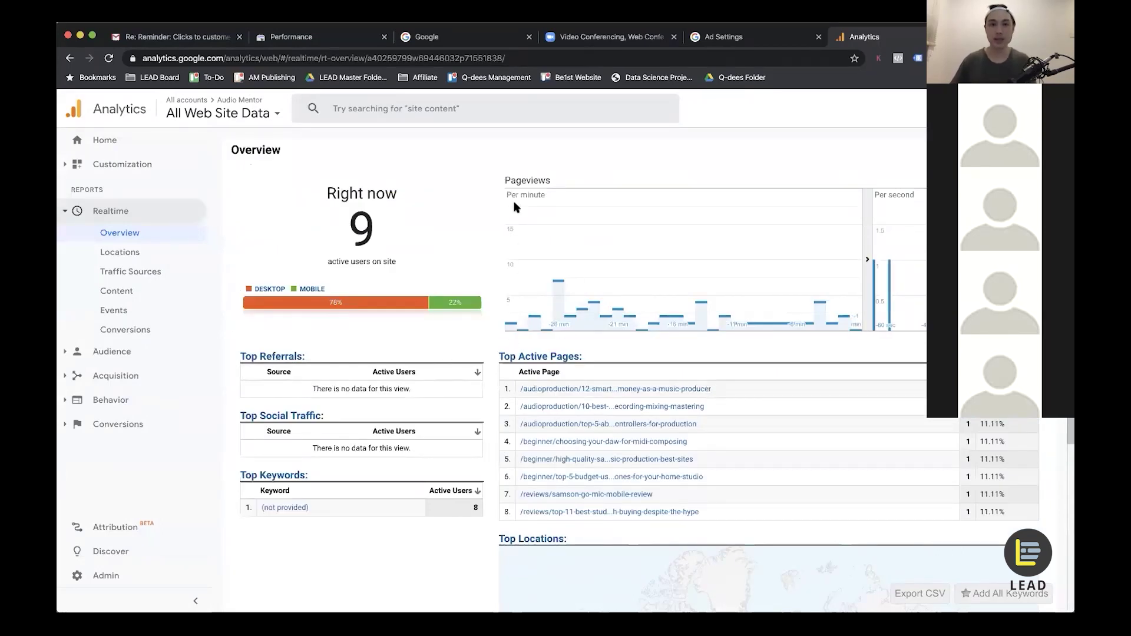
{"action": "key", "text": "cmd+t"}
{"action": "type", "text": "ww"}
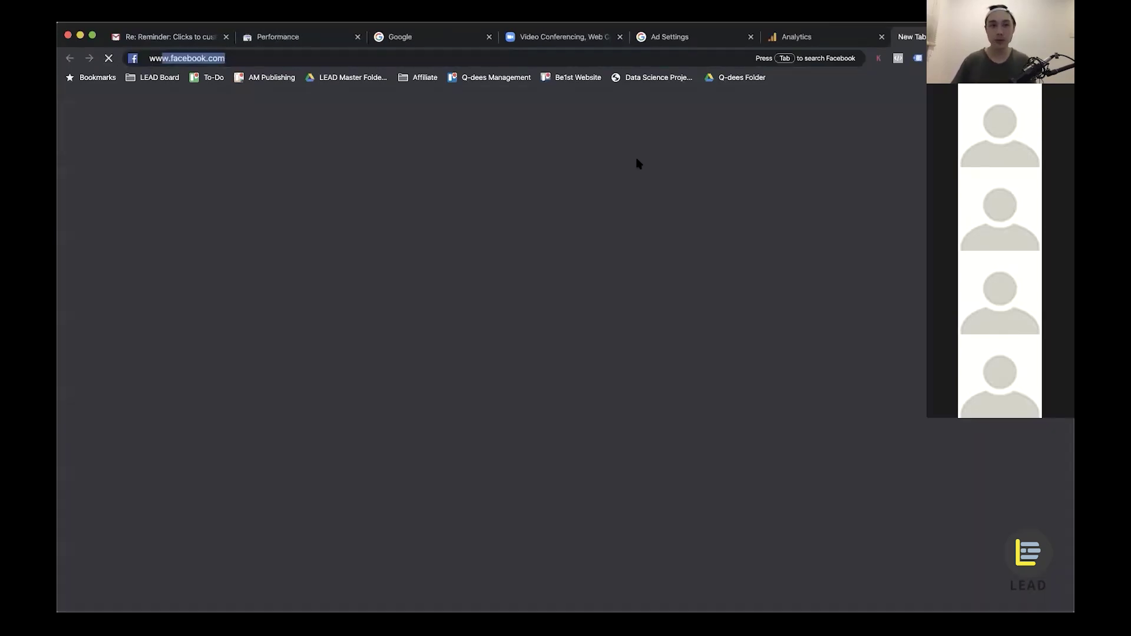
{"action": "type", "text": "w.audiomentor.com"}
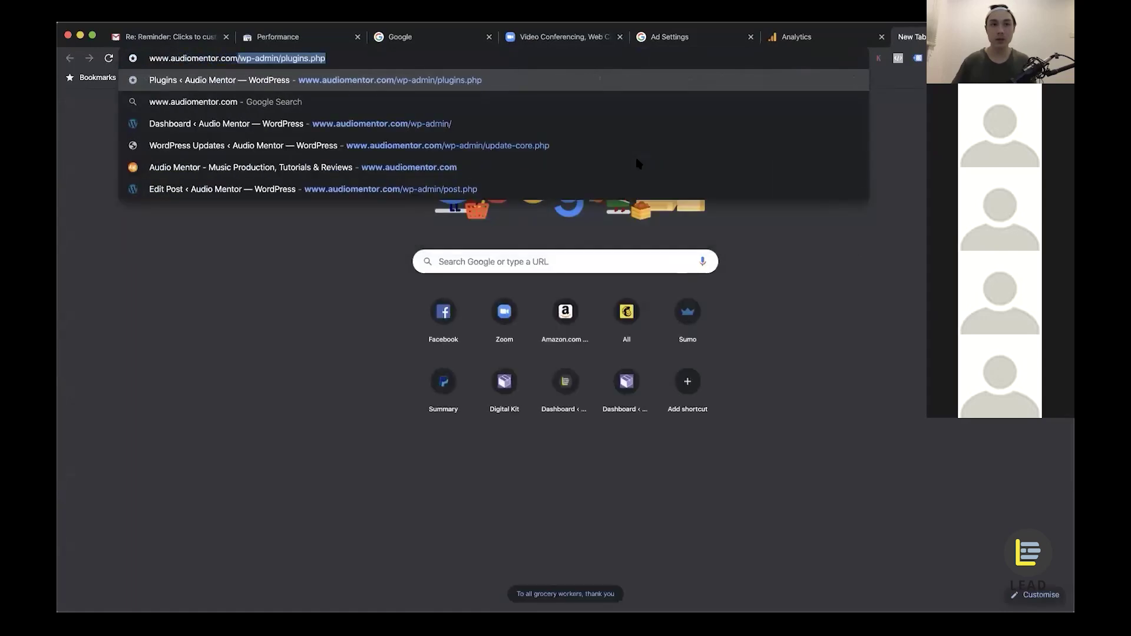
{"action": "key", "text": "Return"}
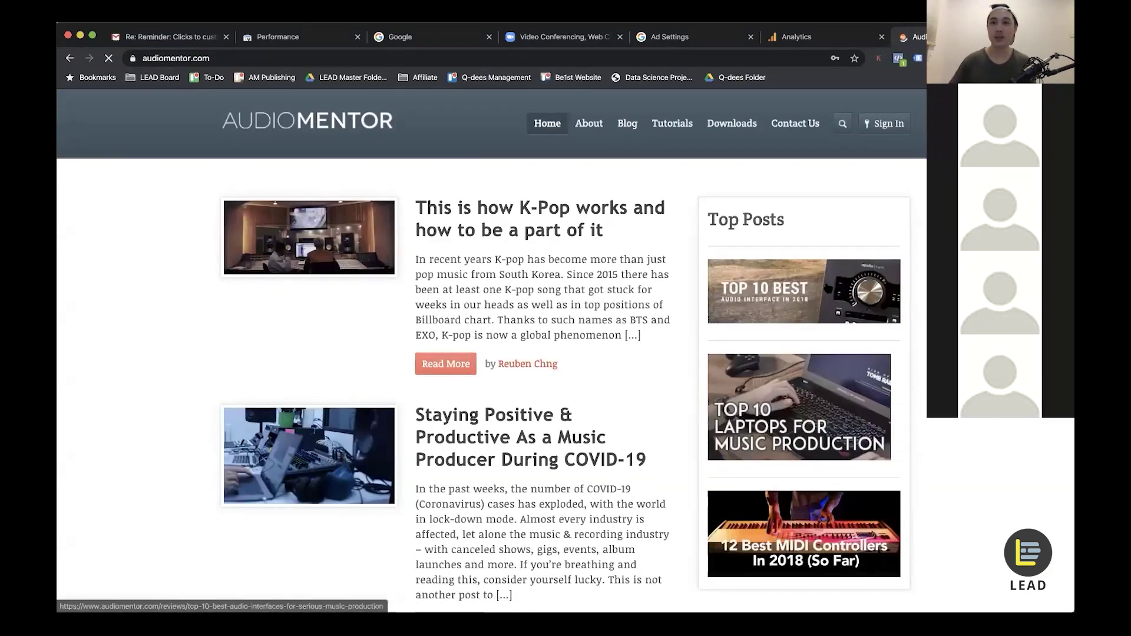
Return to Google Analytics and check the Realtime overview's active users, active pages and Petaling Jaya map marker for the new visit.
{"action": "left_click", "coordinate": [818, 40]}
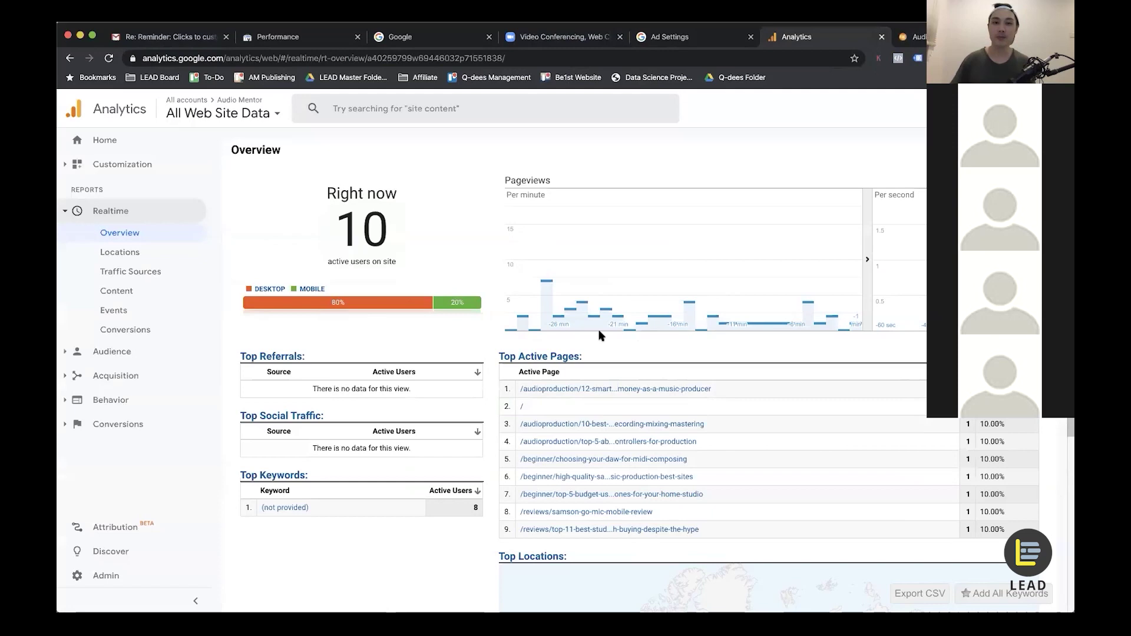
{"action": "scroll", "coordinate": [597, 328], "scroll_direction": "down", "scroll_amount": 4}
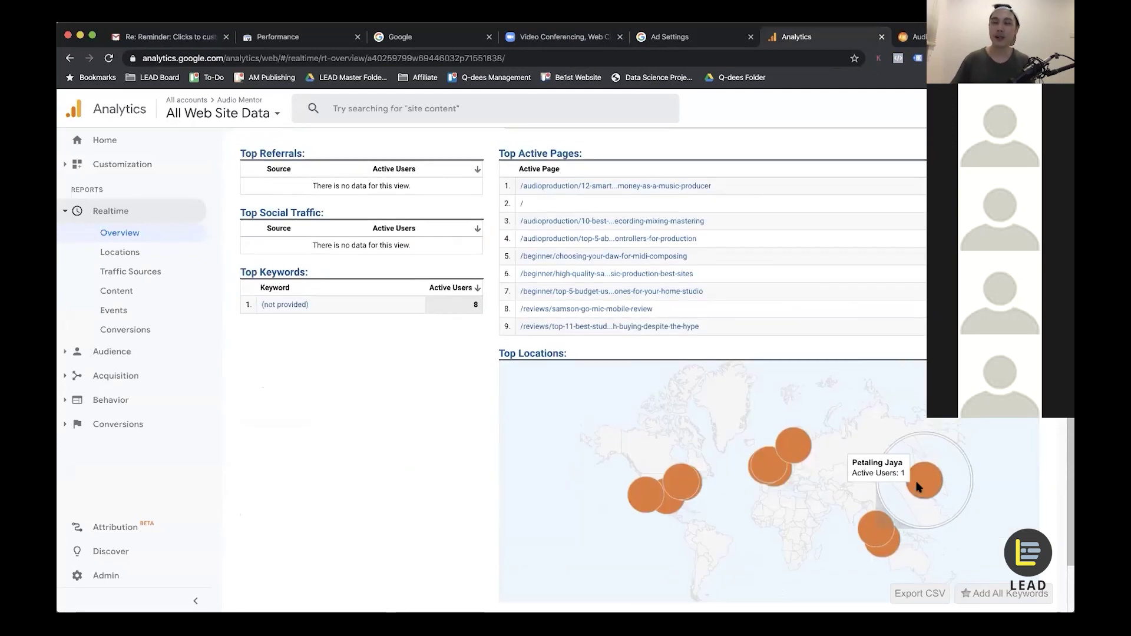
{"action": "scroll", "coordinate": [669, 341], "scroll_direction": "up", "scroll_amount": 4}
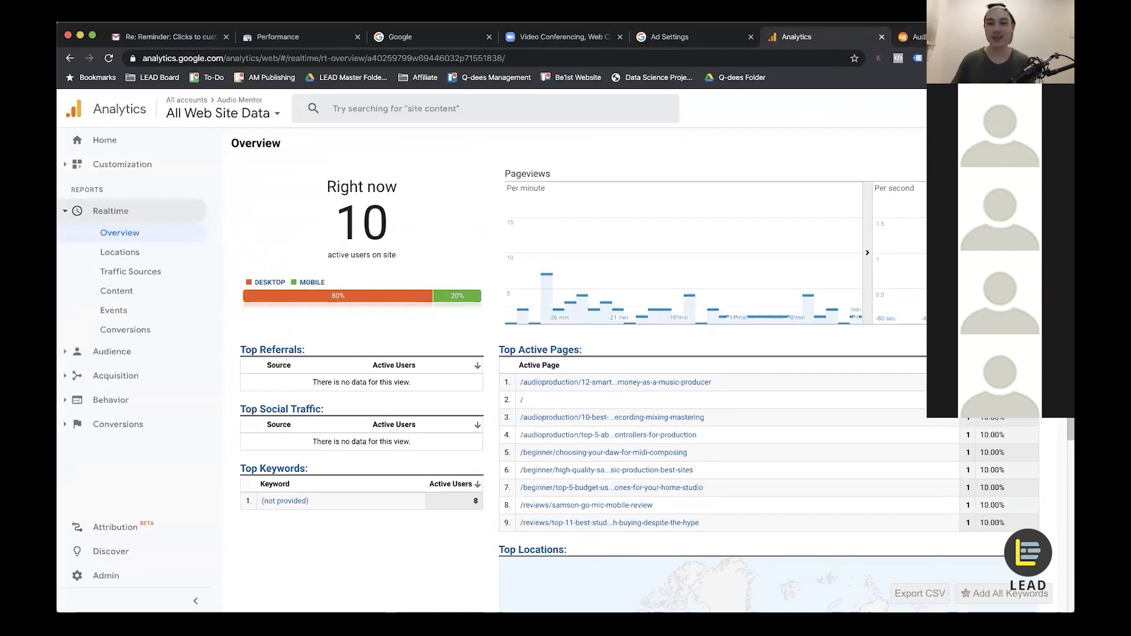
{"action": "scroll", "coordinate": [899, 491], "scroll_direction": "down", "scroll_amount": 1}
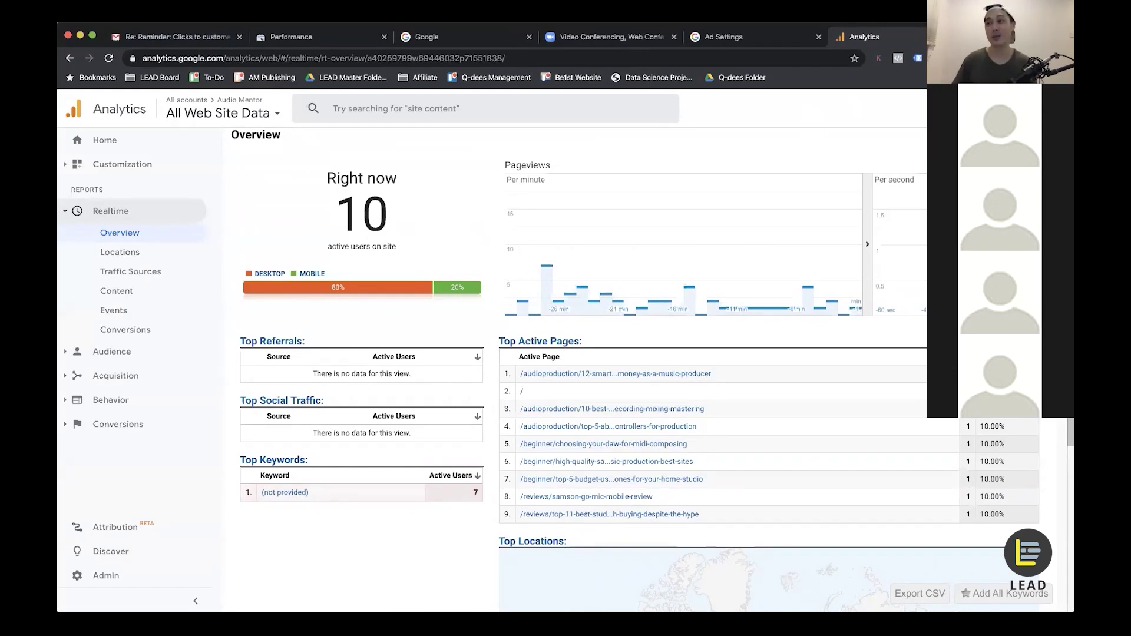
{"action": "scroll", "coordinate": [734, 454], "scroll_direction": "down", "scroll_amount": 1}
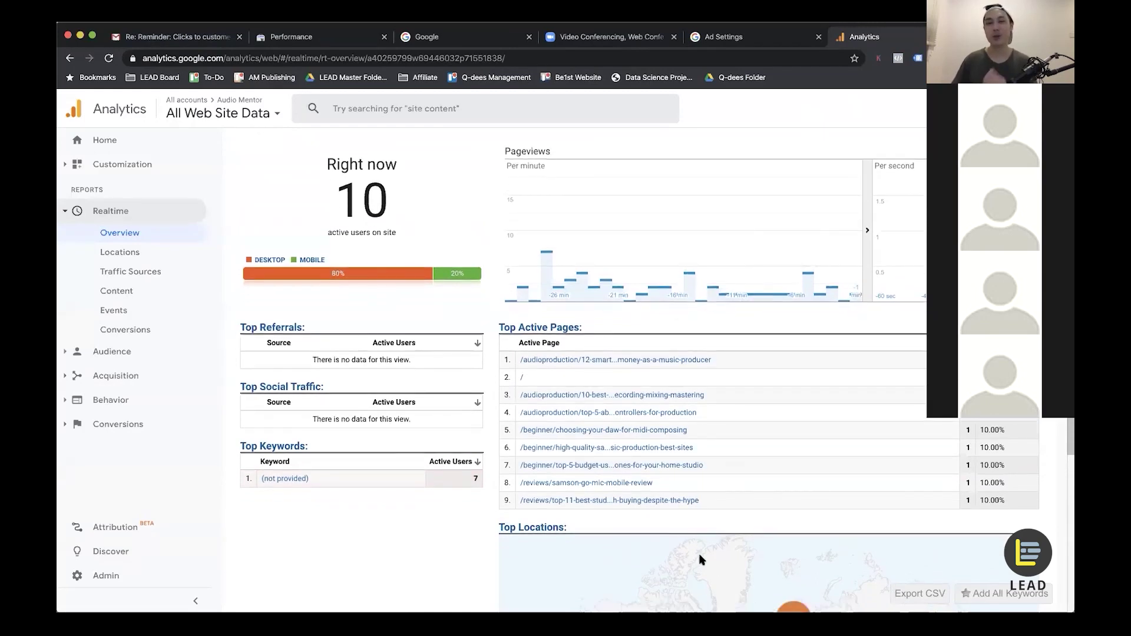
{"action": "scroll", "coordinate": [381, 341], "scroll_direction": "up", "scroll_amount": 1}
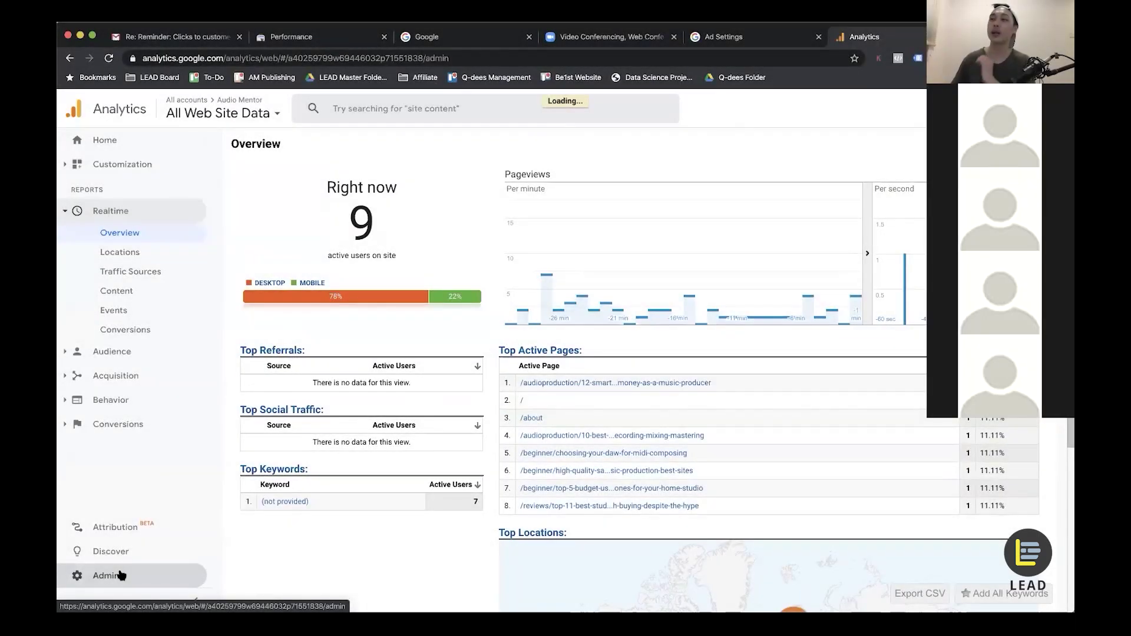
Open the Admin settings and start creating a new Analytics account.
{"action": "left_click", "coordinate": [120, 575]}
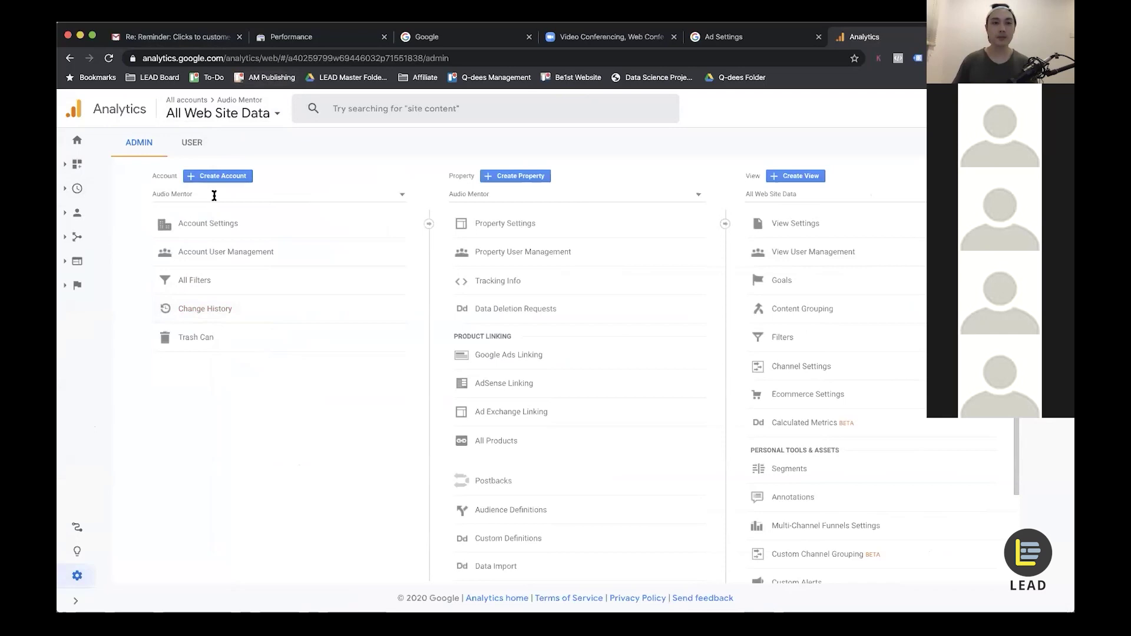
{"action": "scroll", "coordinate": [216, 178], "scroll_direction": "up", "scroll_amount": 3}
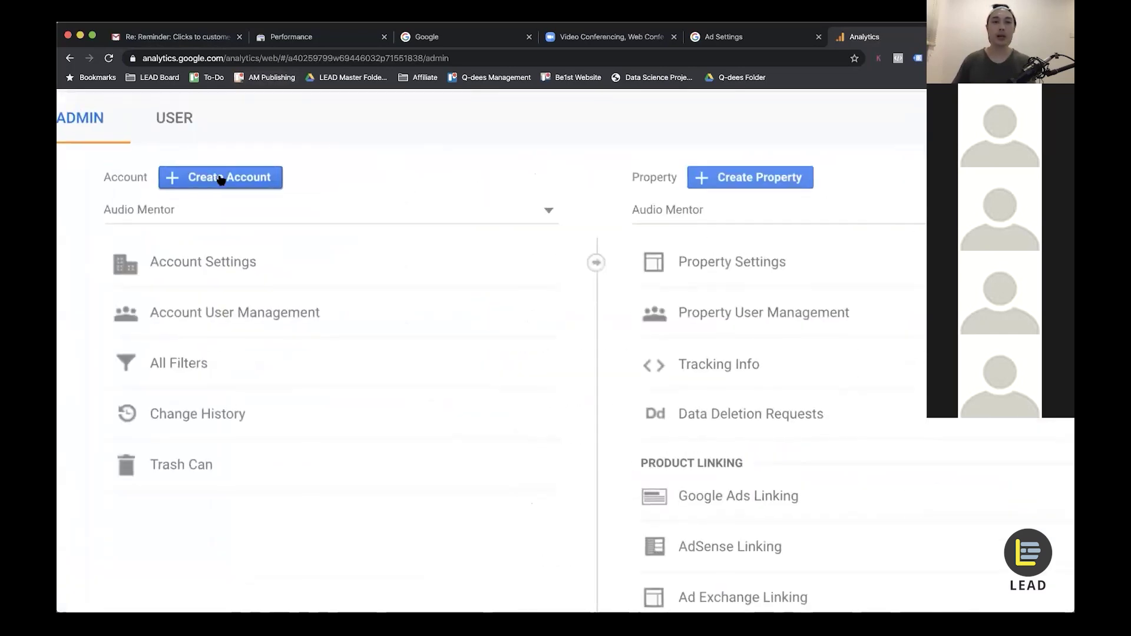
{"action": "left_click", "coordinate": [223, 180]}
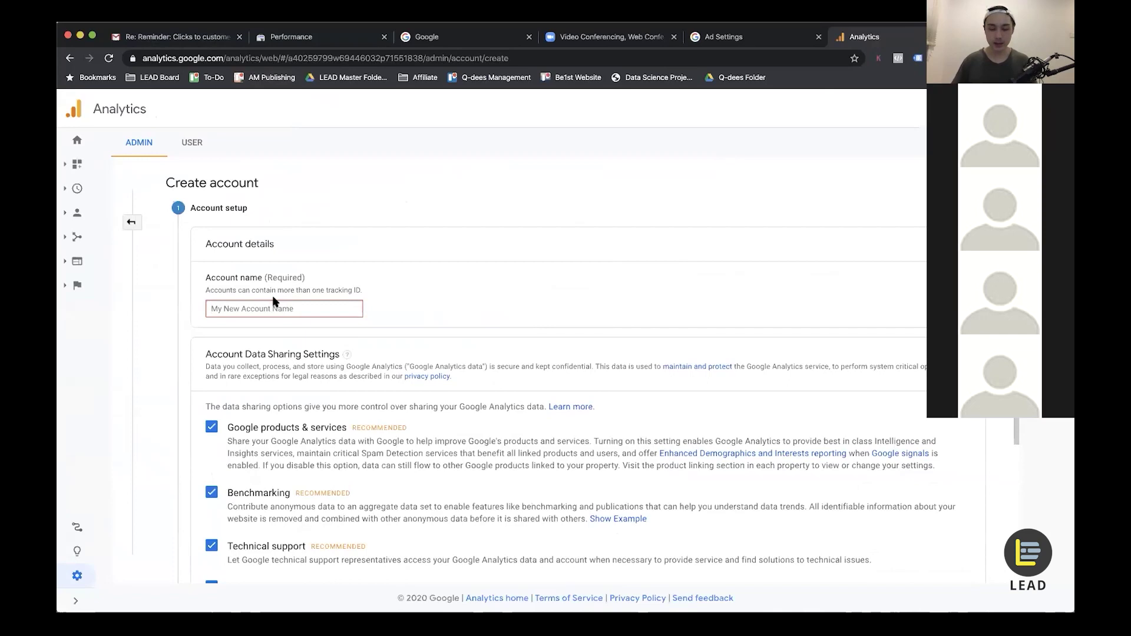
Name the new account "The AMRAP - DigitalKit Session".
{"action": "type", "text": "The"}
{"action": "key", "text": "super+equal"}
{"action": "key", "text": "super+equal"}
{"action": "type", "text": "Am"}
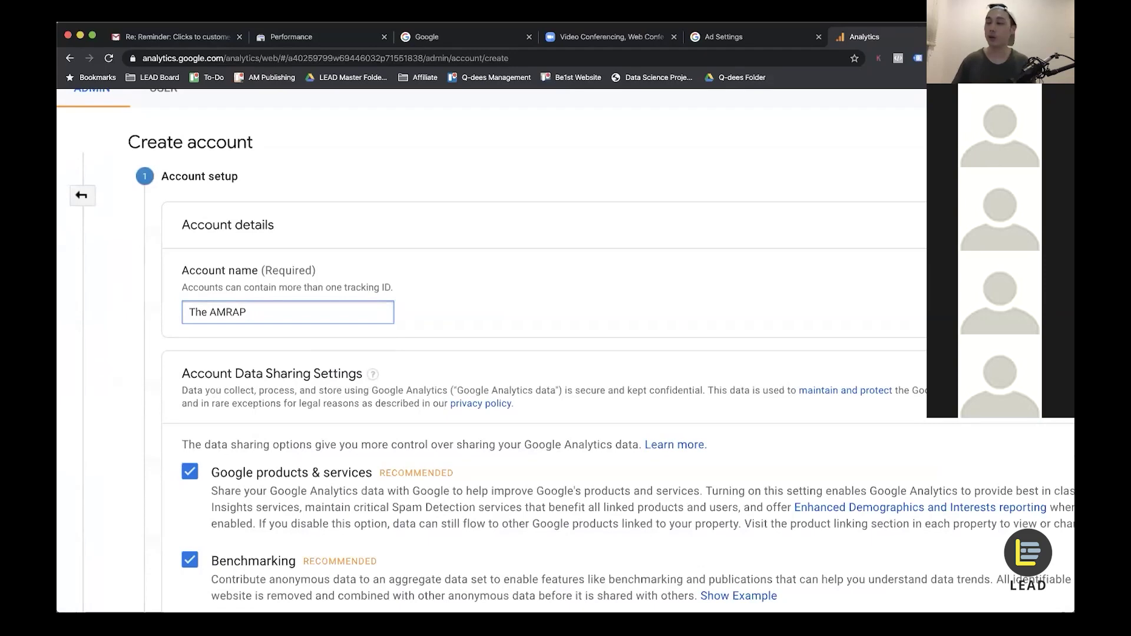
{"action": "type", "text": "RAP - DigitalKit Session"}
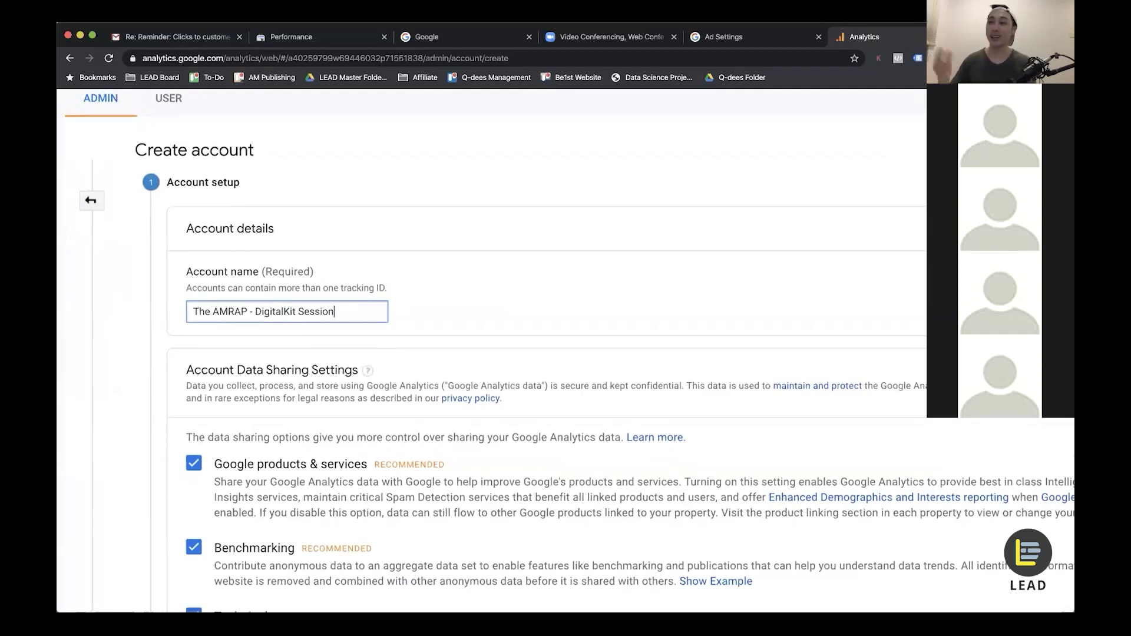
{"action": "key", "text": "super+minus"}
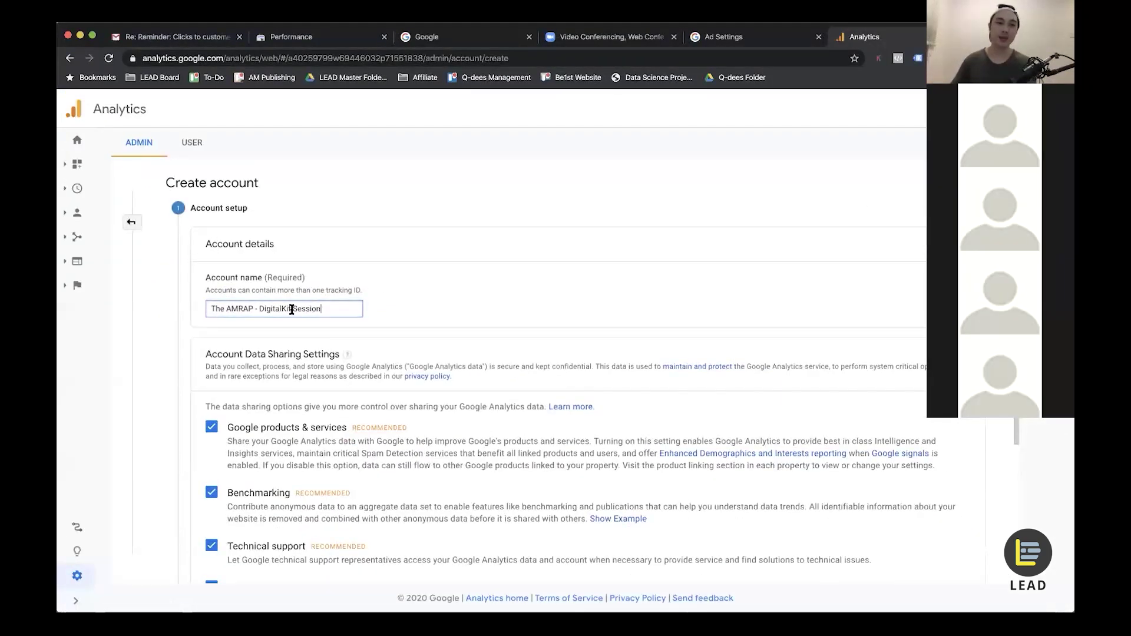
Keep all recommended data sharing settings enabled and proceed to choosing what to measure.
{"action": "scroll", "coordinate": [242, 300], "scroll_direction": "down", "scroll_amount": 3}
{"action": "key", "text": "super+plus"}
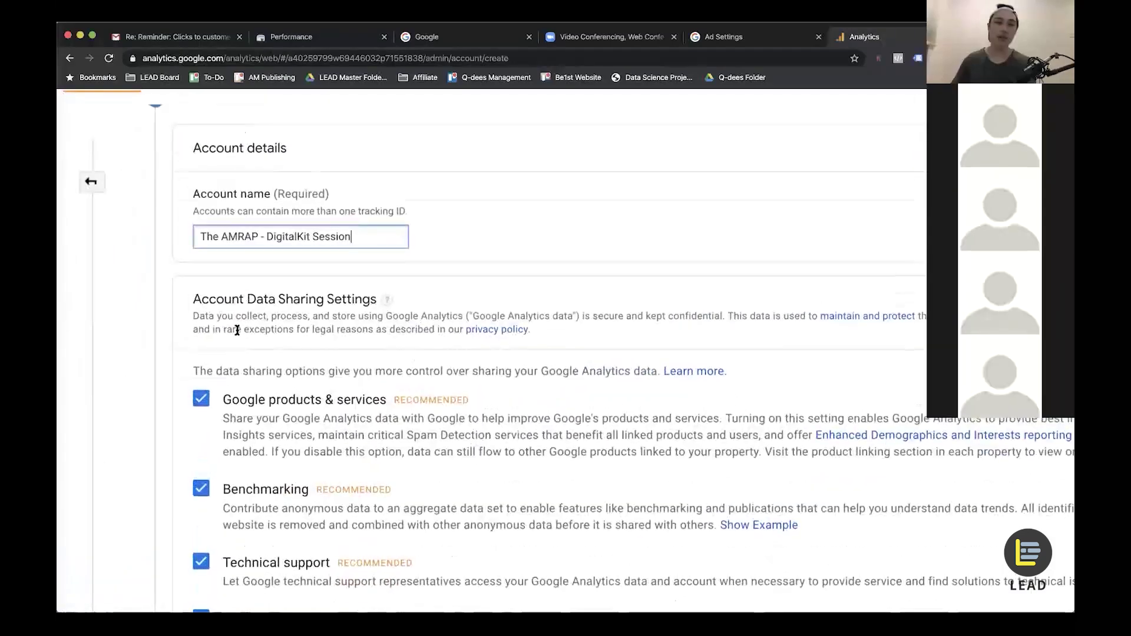
{"action": "scroll", "coordinate": [239, 335], "scroll_direction": "down", "scroll_amount": 5}
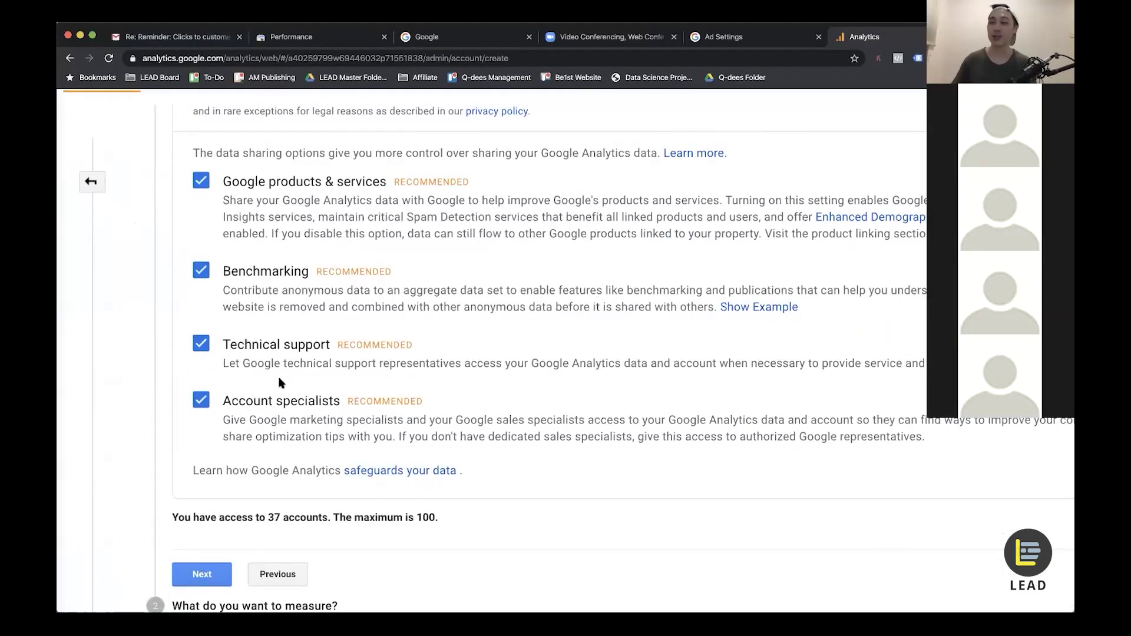
{"action": "scroll", "coordinate": [246, 481], "scroll_direction": "down", "scroll_amount": 3}
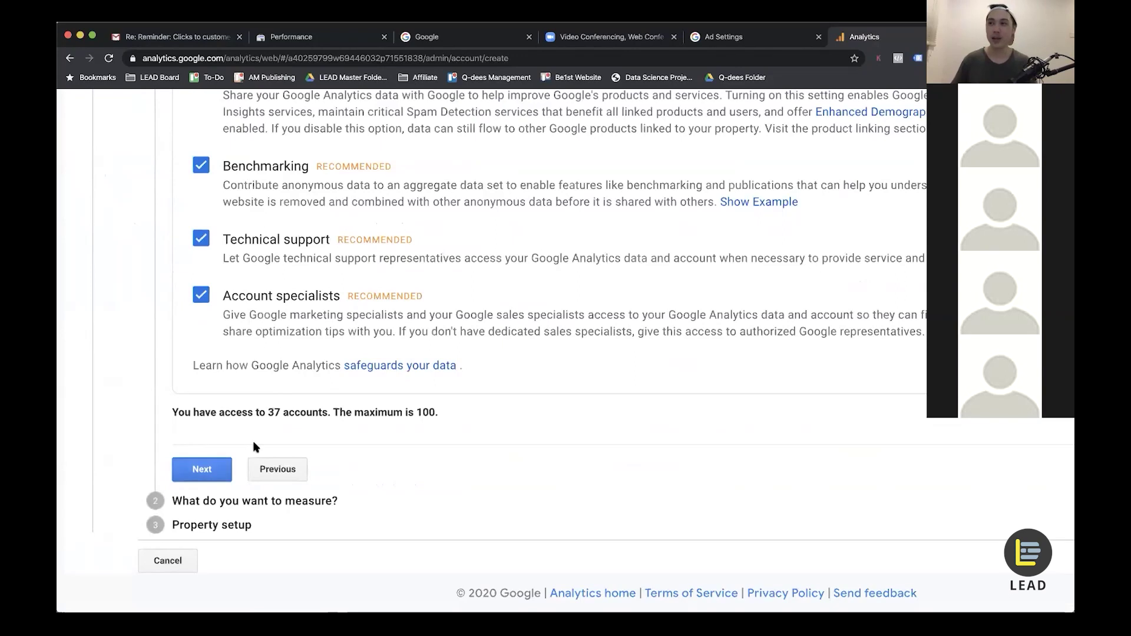
{"action": "left_click", "coordinate": [205, 468]}
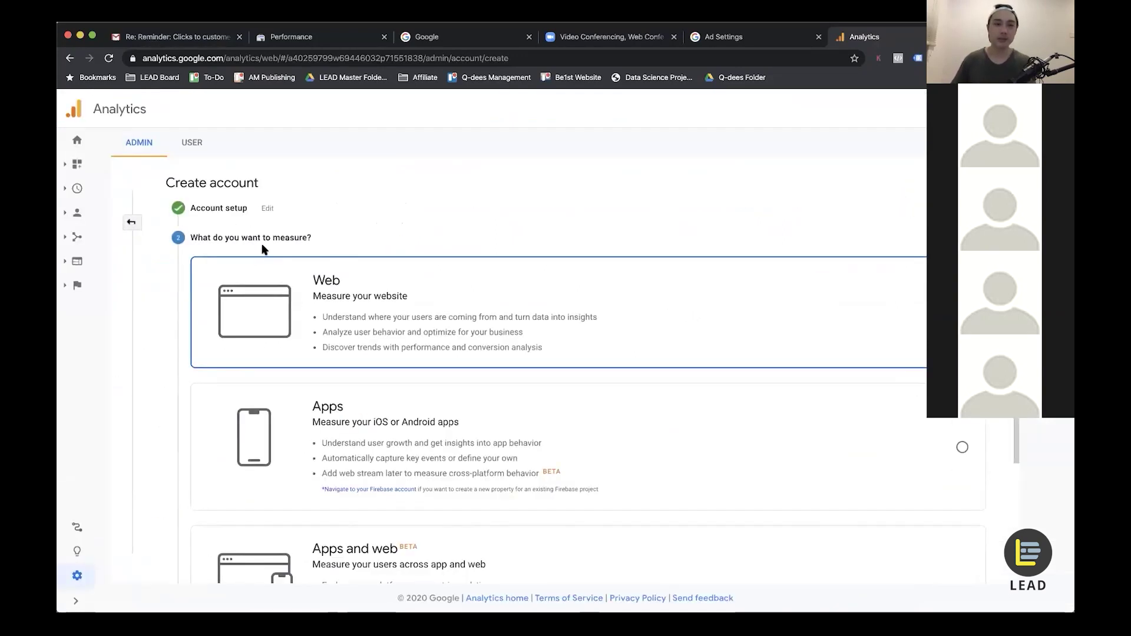
{"action": "scroll", "coordinate": [591, 328], "scroll_direction": "down", "scroll_amount": 1}
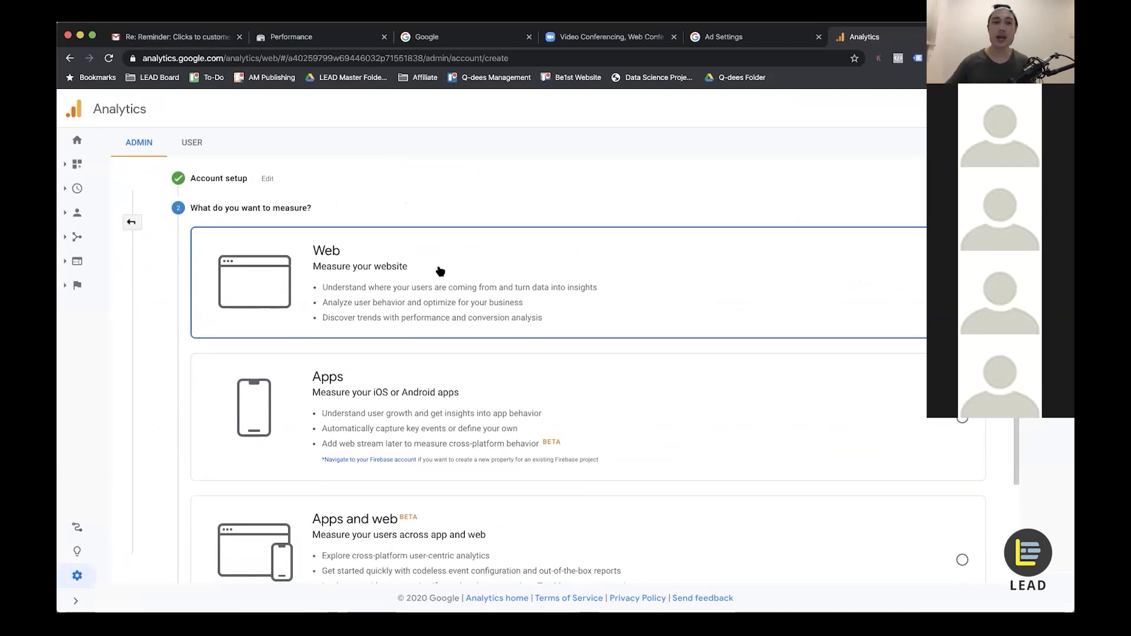
Keep Web as the measurement type, proceed to the property setup and name the website "The AMRAP - DigitalKit Training".
{"action": "scroll", "coordinate": [472, 301], "scroll_direction": "down", "scroll_amount": 3}
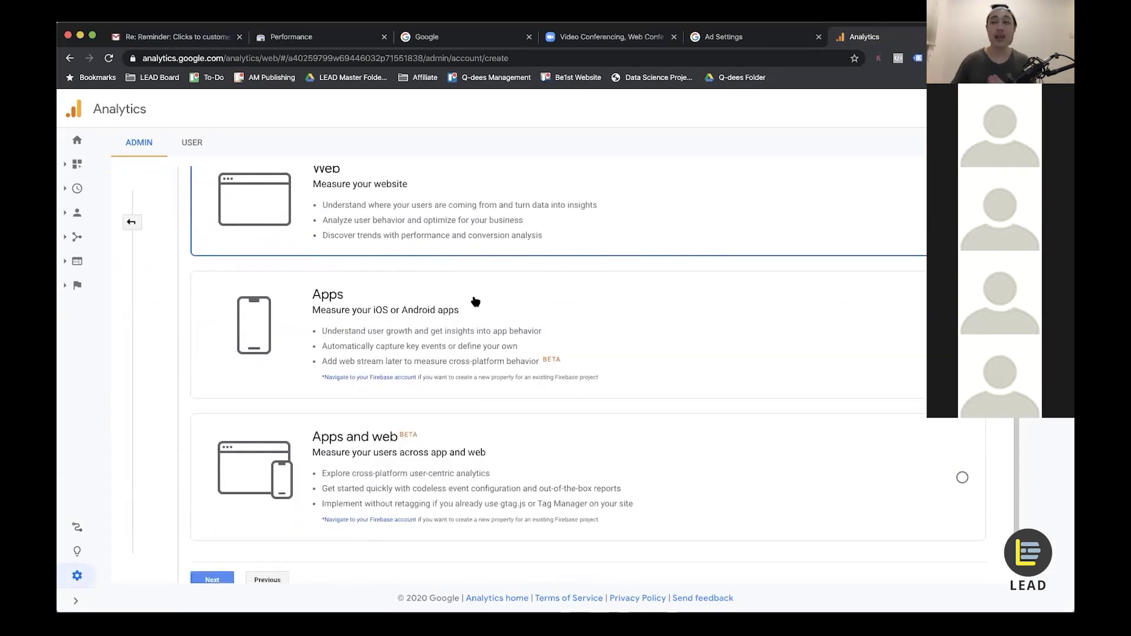
{"action": "scroll", "coordinate": [471, 306], "scroll_direction": "down", "scroll_amount": 2}
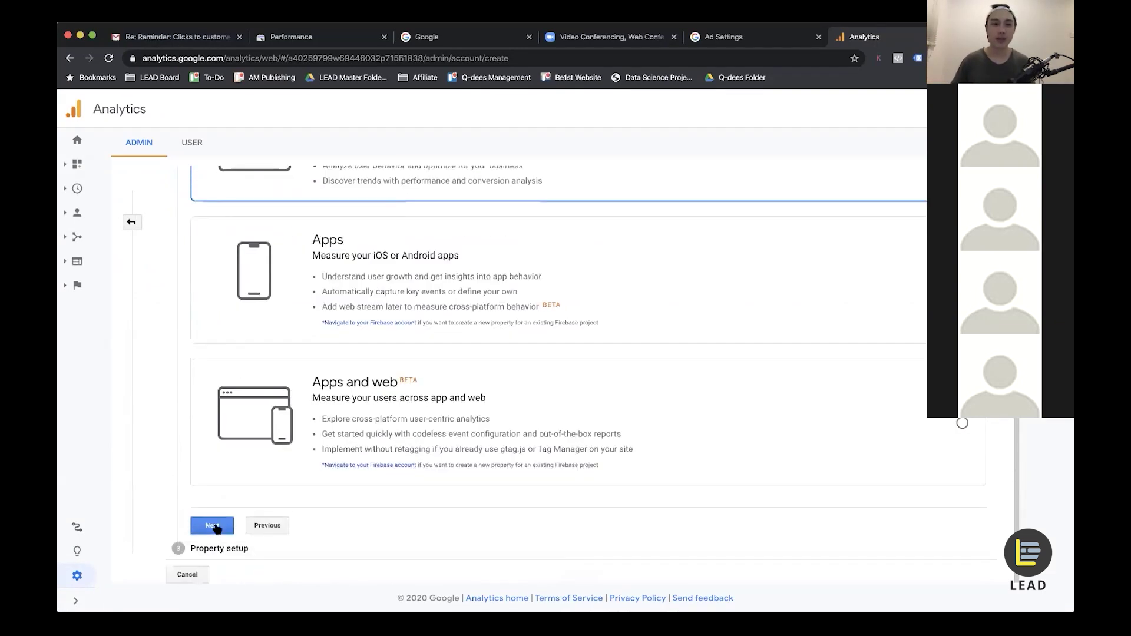
{"action": "left_click", "coordinate": [213, 525]}
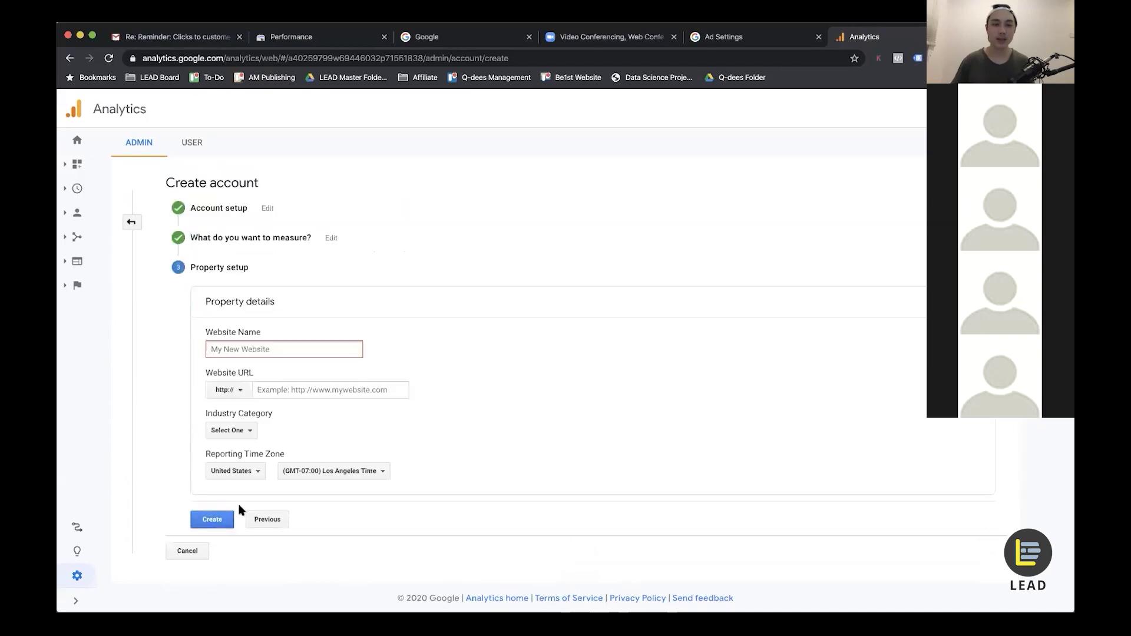
{"action": "left_click", "coordinate": [292, 346]}
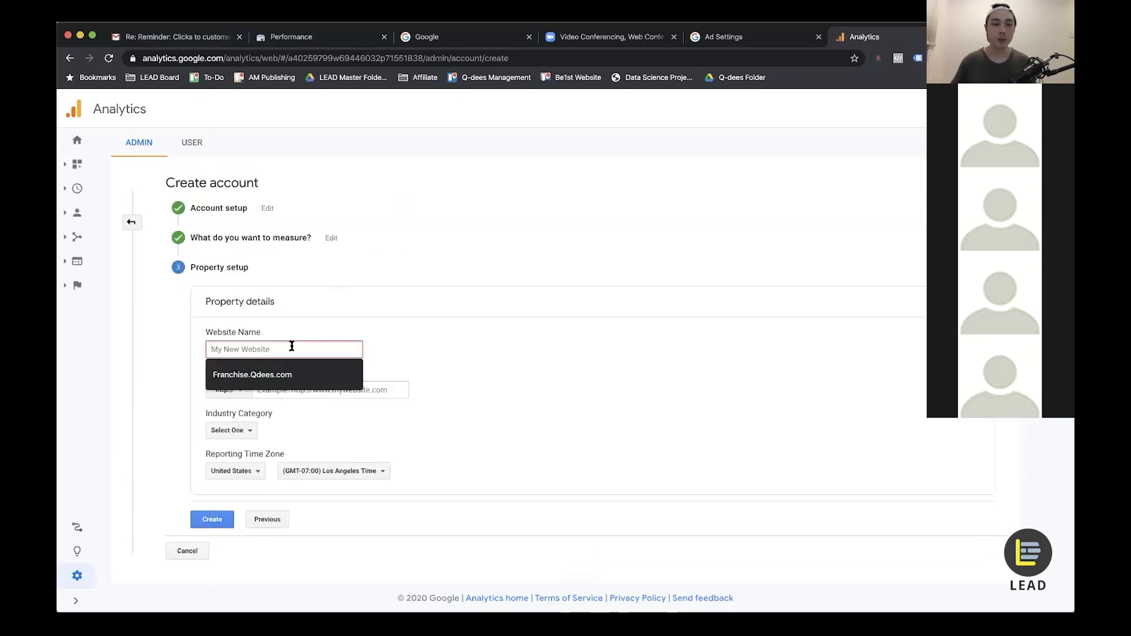
{"action": "type", "text": "The AMRAP - DigitalKit Training"}
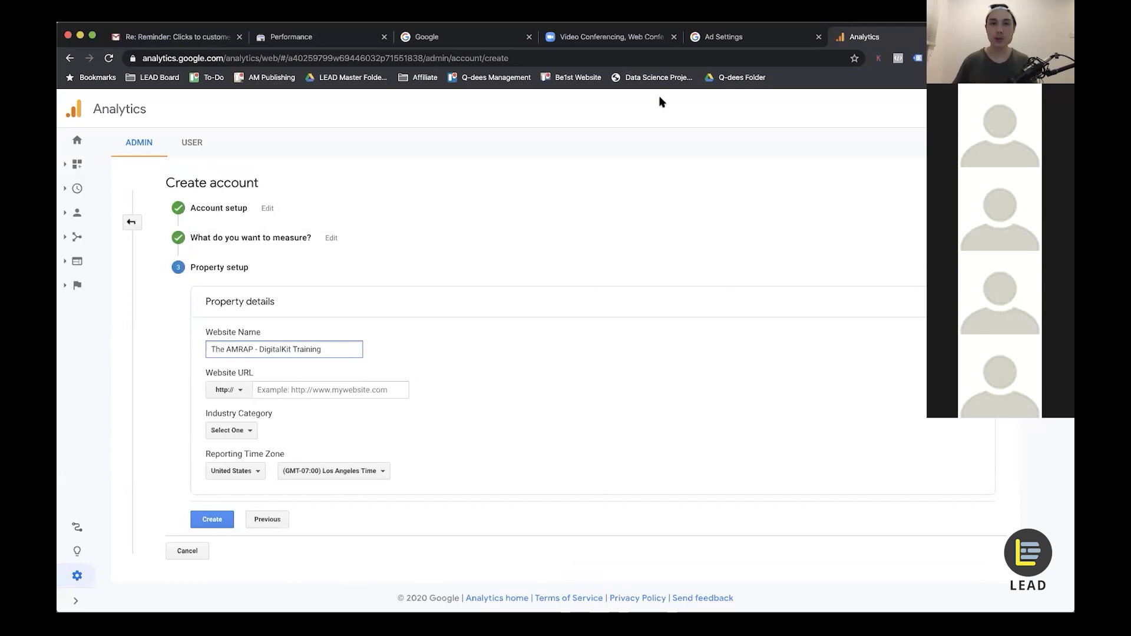
Open theamrap.com in a new browser tab and look over its home page.
{"action": "key", "text": "super+t"}
{"action": "type", "text": "thamr"}
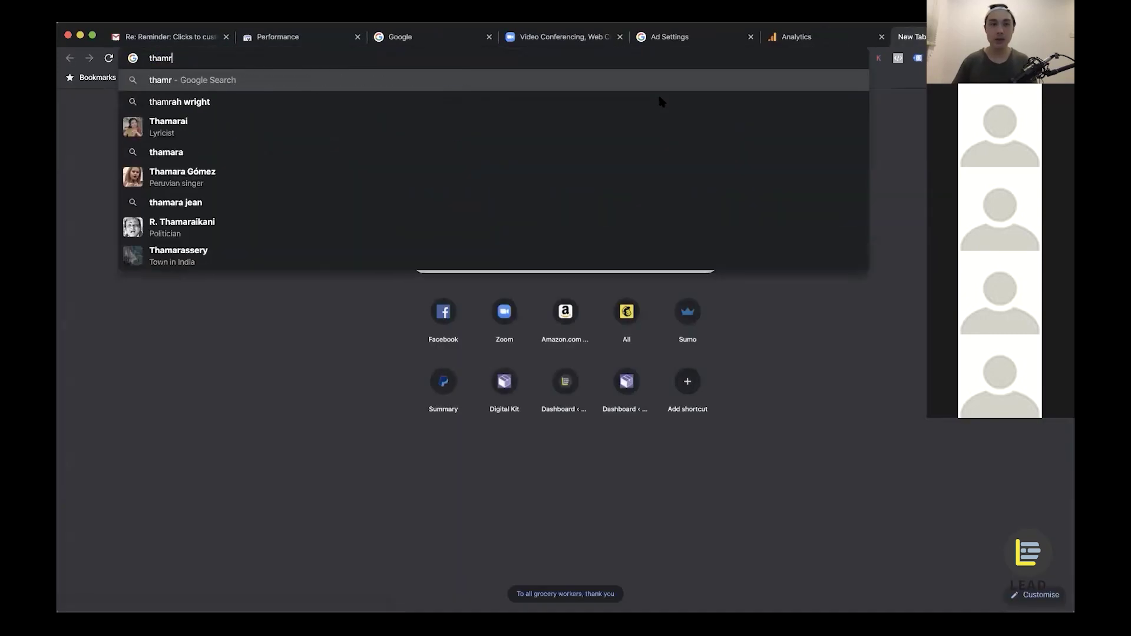
{"action": "key", "text": "BackSpace"}
{"action": "key", "text": "BackSpace"}
{"action": "type", "text": "eamrap"}
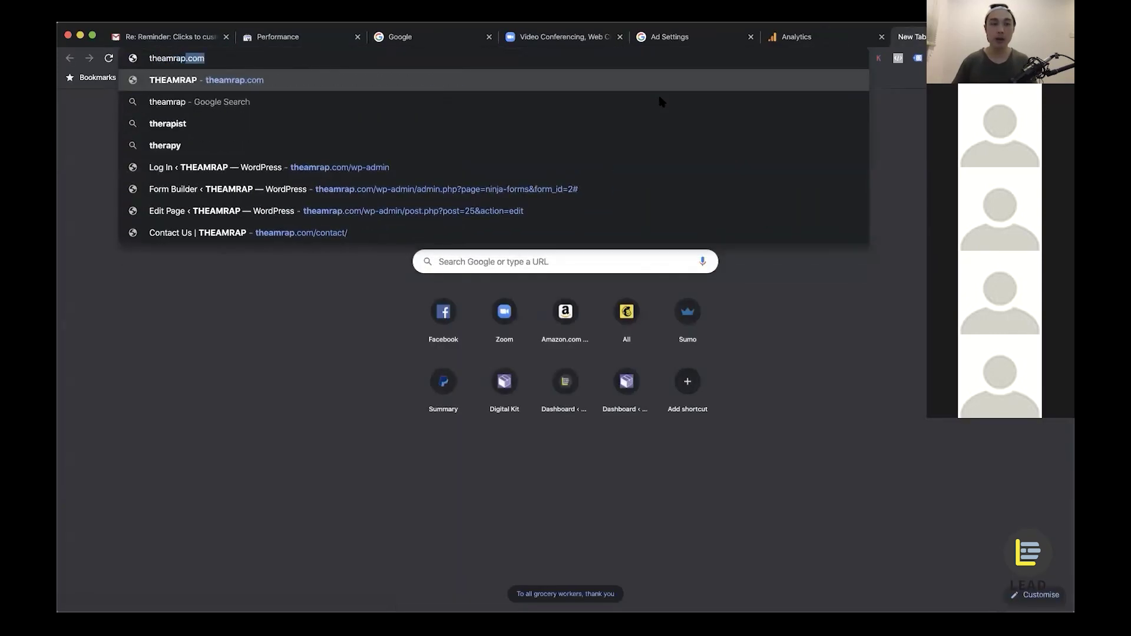
{"action": "key", "text": "Return"}
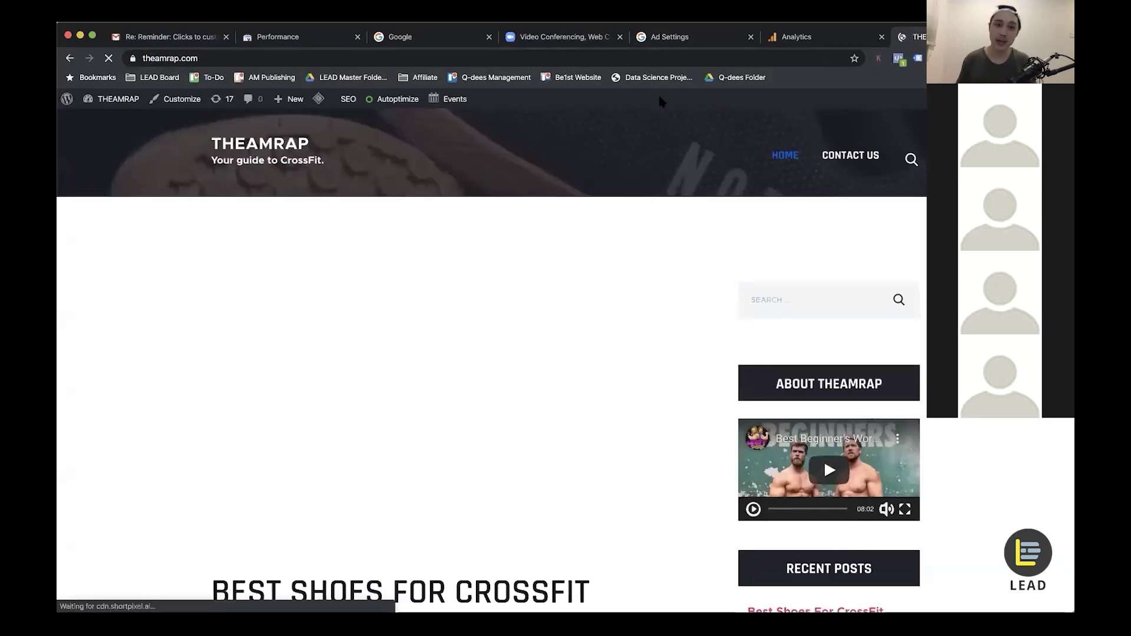
{"action": "scroll", "coordinate": [630, 238], "scroll_direction": "down", "scroll_amount": 7}
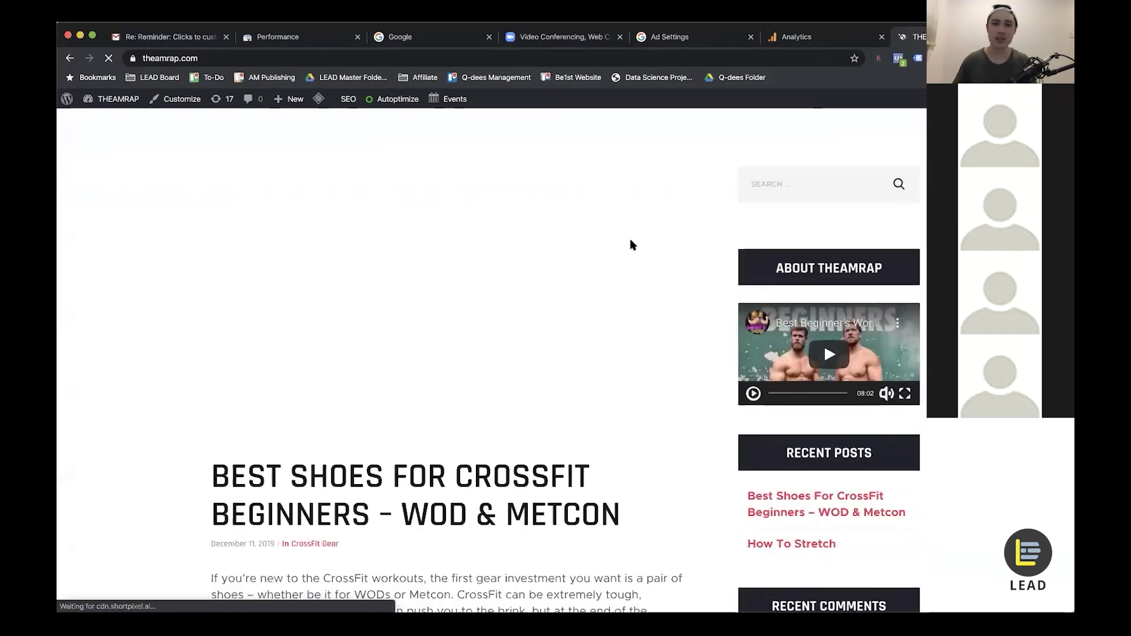
{"action": "scroll", "coordinate": [630, 244], "scroll_direction": "up", "scroll_amount": 10}
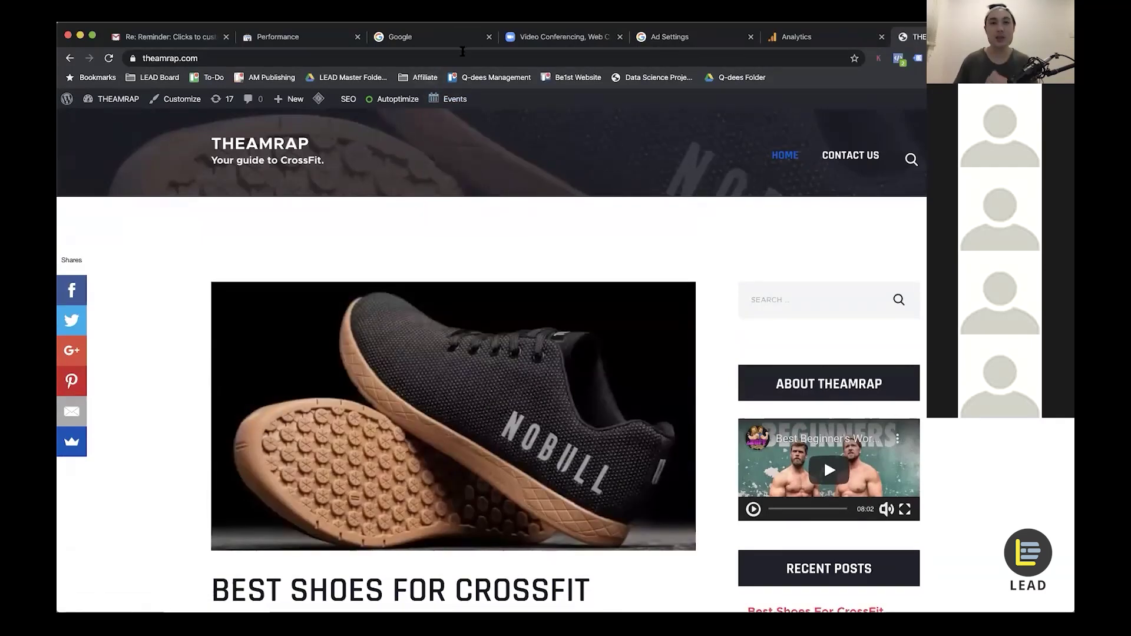
{"action": "left_click", "coordinate": [816, 38]}
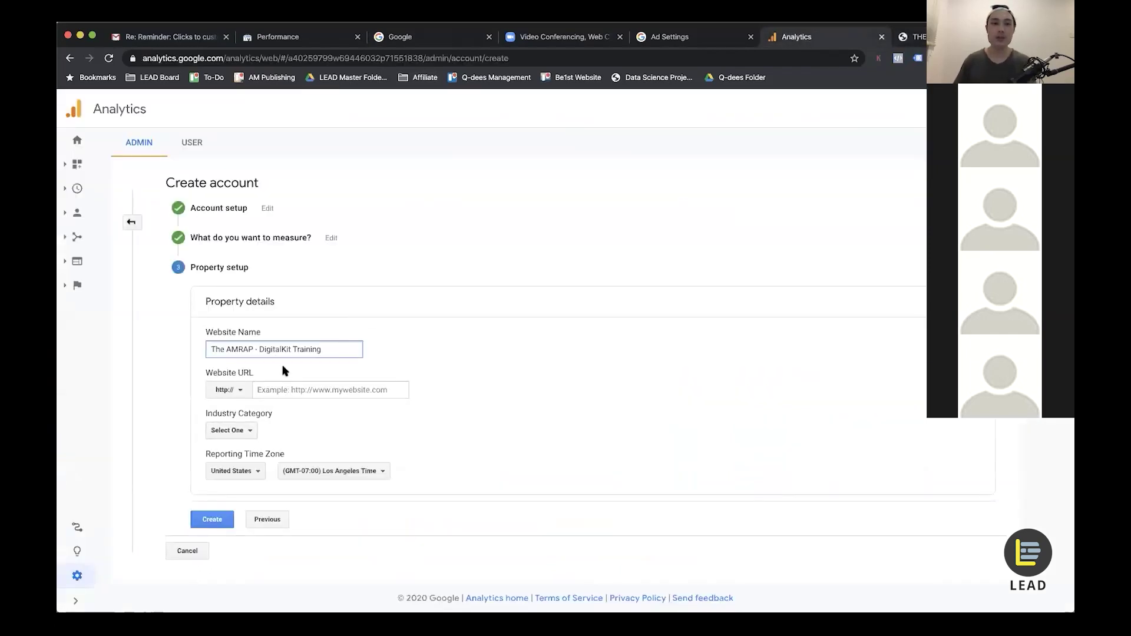
{"action": "scroll", "coordinate": [249, 396], "scroll_direction": "up", "scroll_amount": 5}
{"action": "left_click", "coordinate": [297, 388]}
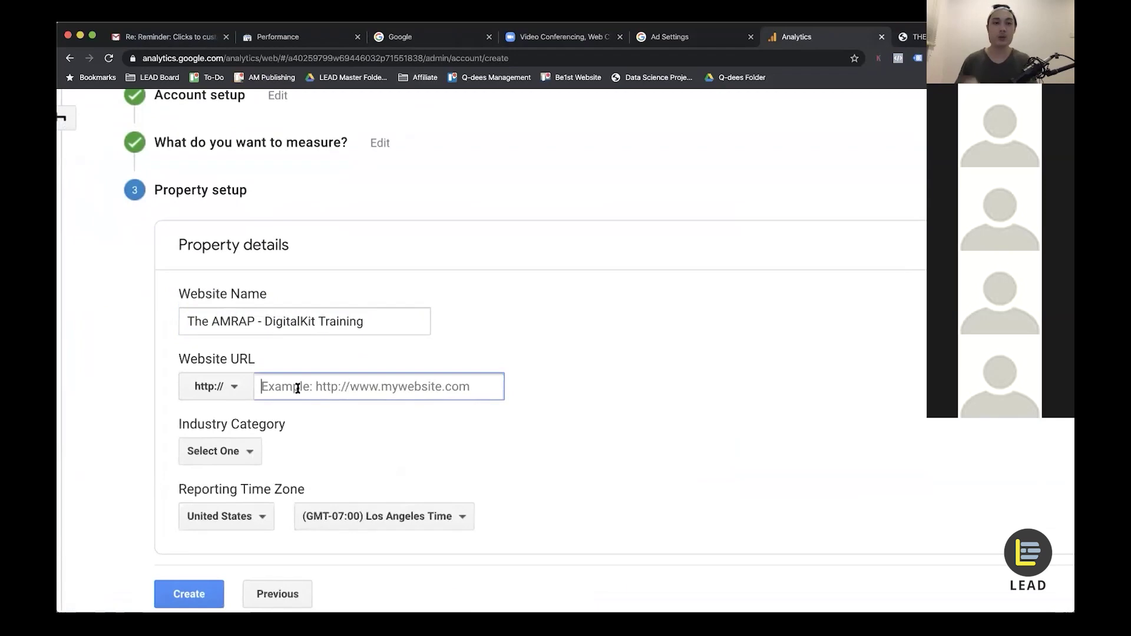
{"action": "type", "text": "t"}
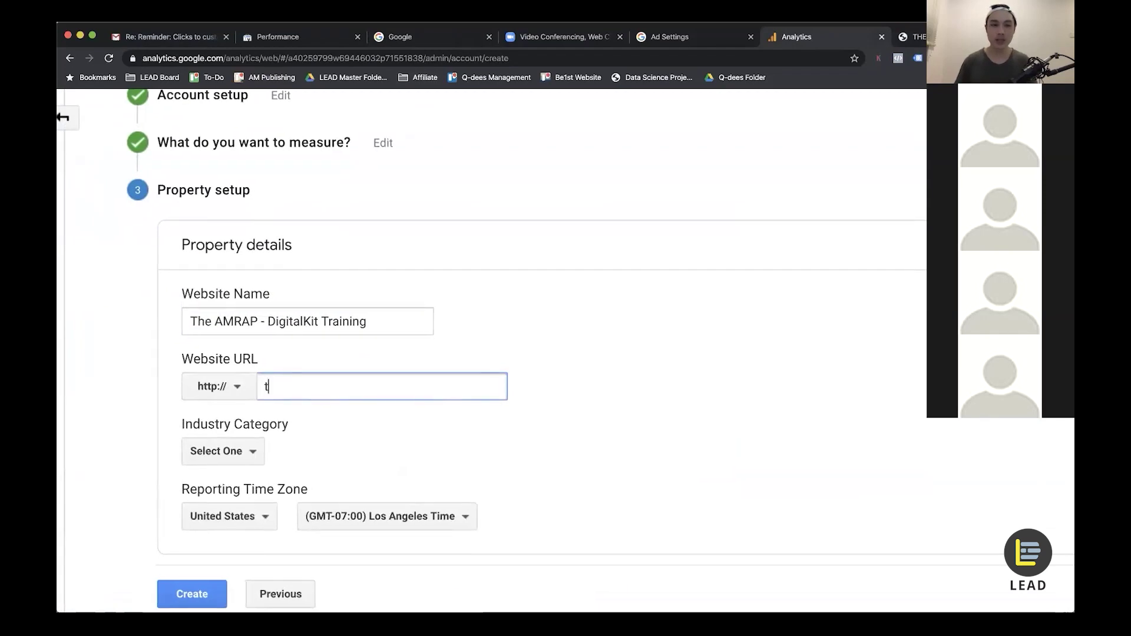
{"action": "type", "text": "heamrap.com"}
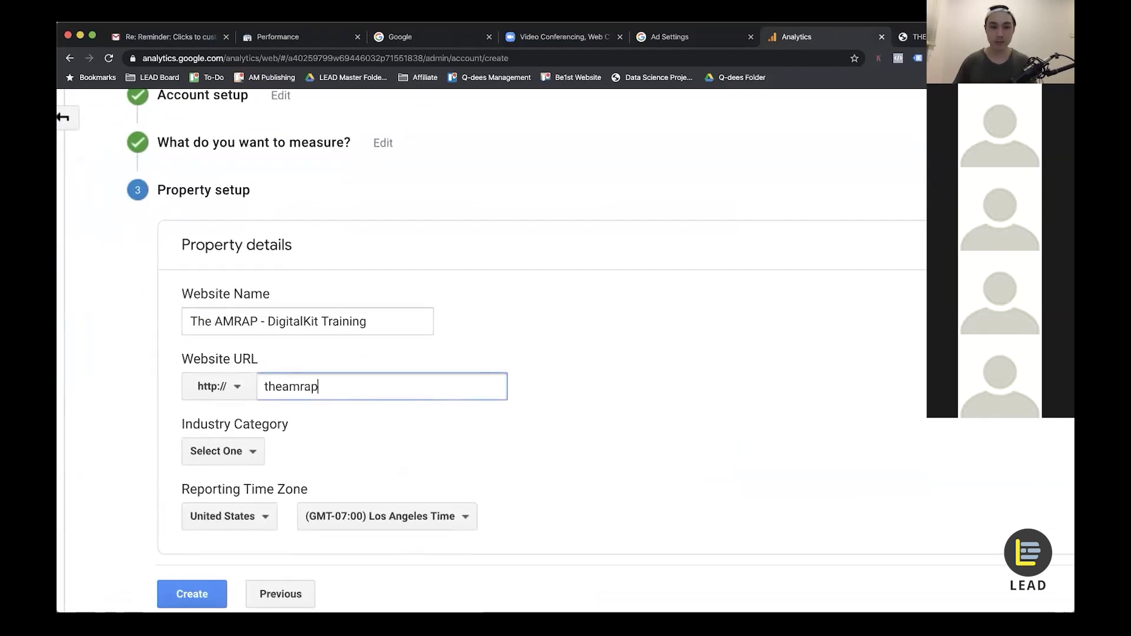
{"action": "left_click", "coordinate": [237, 388]}
{"action": "left_click", "coordinate": [220, 452]}
Set the property's industry category to Beauty and Fitness.
{"action": "scroll", "coordinate": [396, 409], "scroll_direction": "down", "scroll_amount": 1}
{"action": "scroll", "coordinate": [396, 409], "scroll_direction": "down", "scroll_amount": 2}
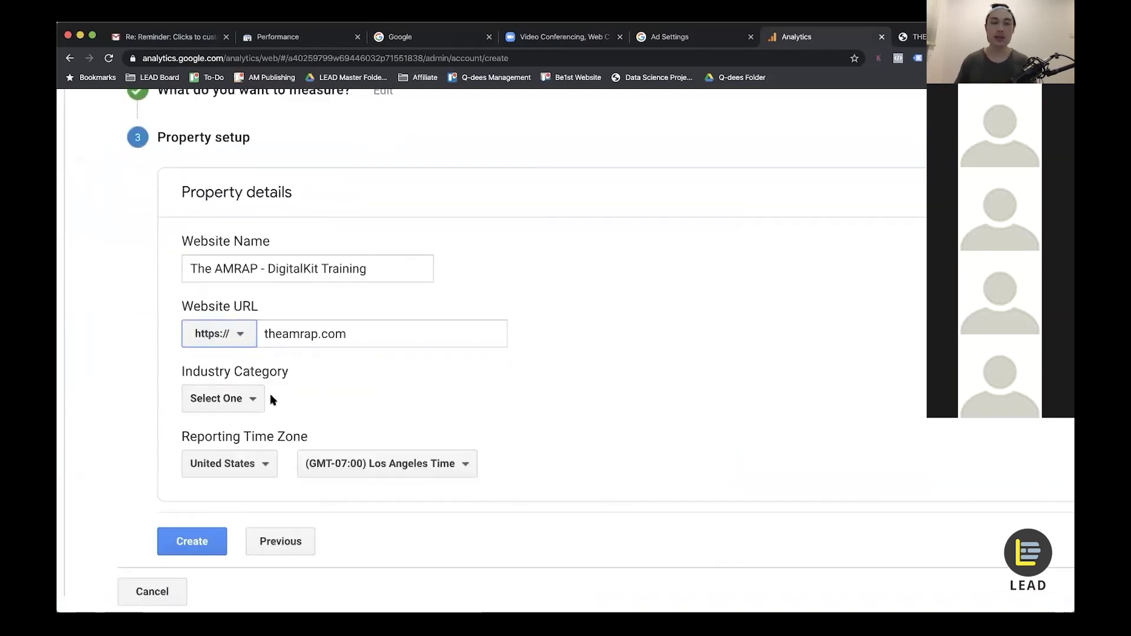
{"action": "left_click", "coordinate": [254, 399]}
{"action": "type", "text": "fitn"}
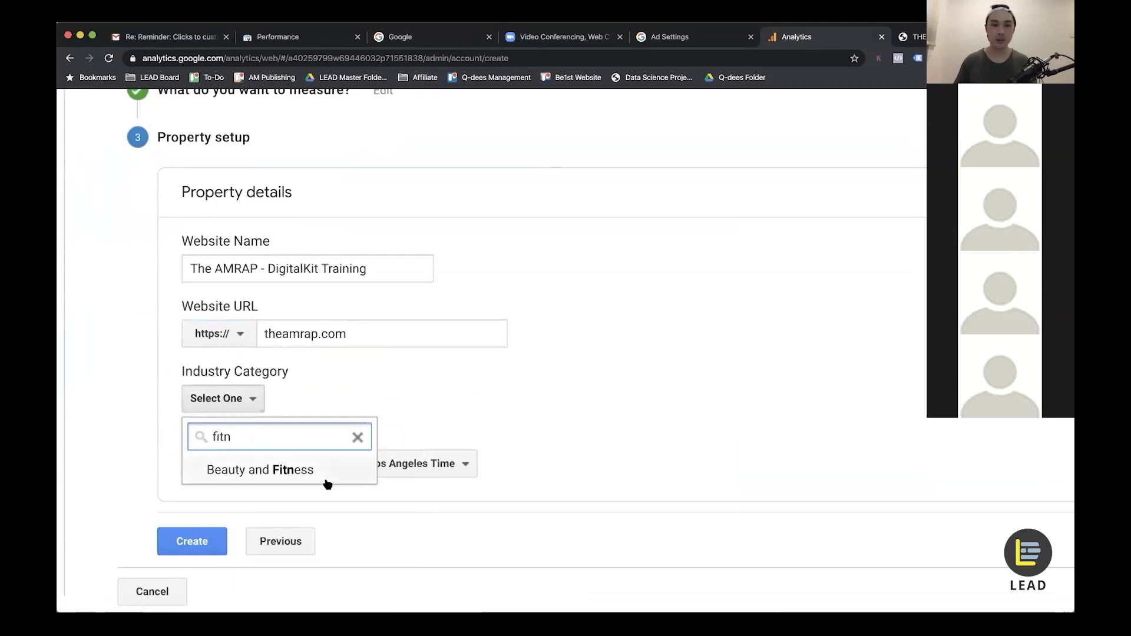
{"action": "left_click", "coordinate": [328, 479]}
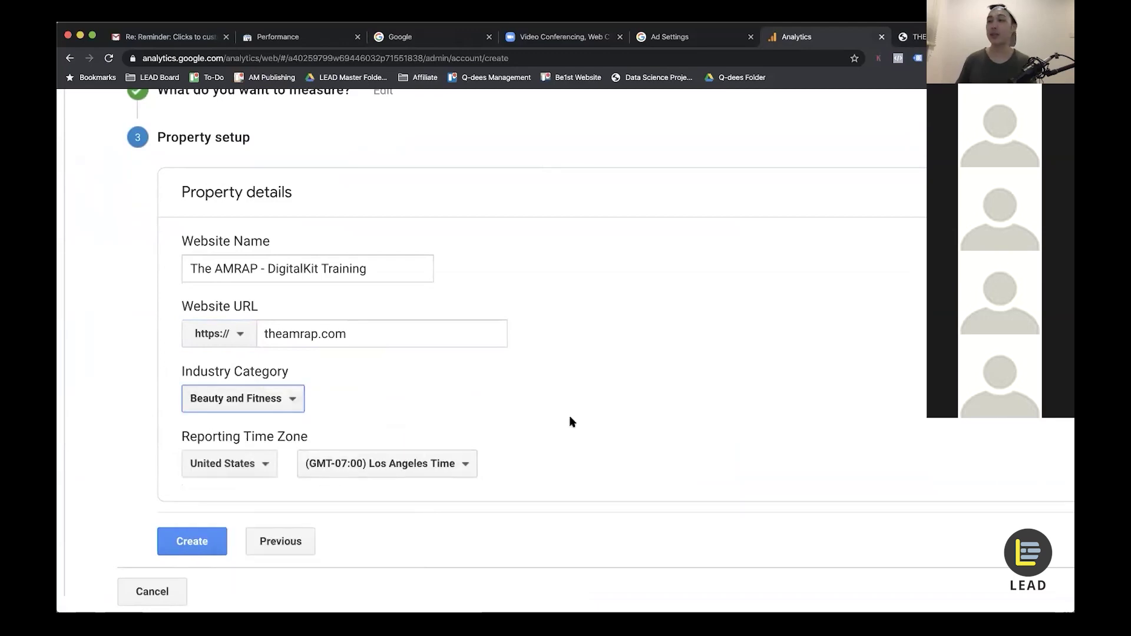
Look at the THEAMRAP home page once more and return to the Analytics property setup.
{"action": "left_click", "coordinate": [919, 37]}
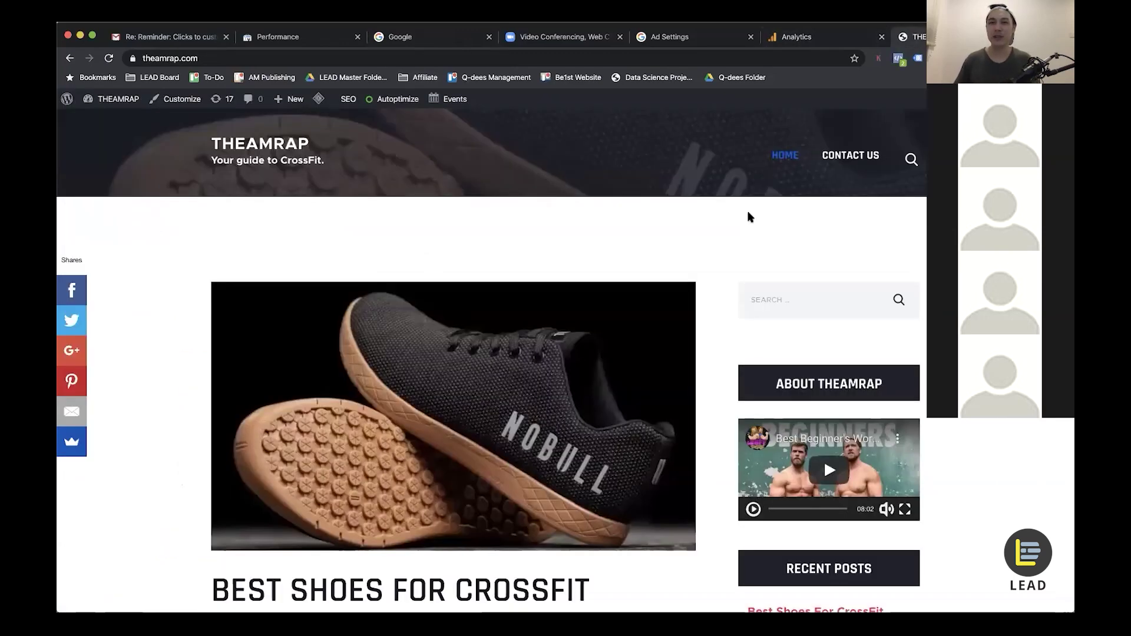
{"action": "scroll", "coordinate": [747, 217], "scroll_direction": "down", "scroll_amount": 3}
{"action": "left_click", "coordinate": [846, 39]}
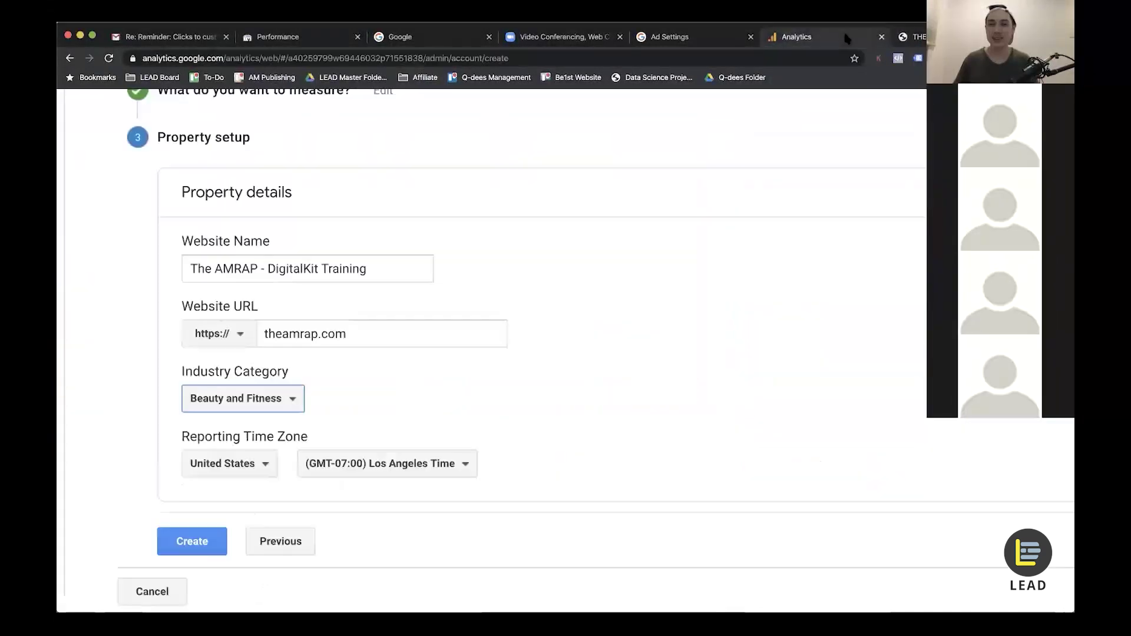
Set the reporting time zone country to Malaysia and submit the new account for creation.
{"action": "scroll", "coordinate": [323, 326], "scroll_direction": "down", "scroll_amount": 2}
{"action": "left_click", "coordinate": [272, 400]}
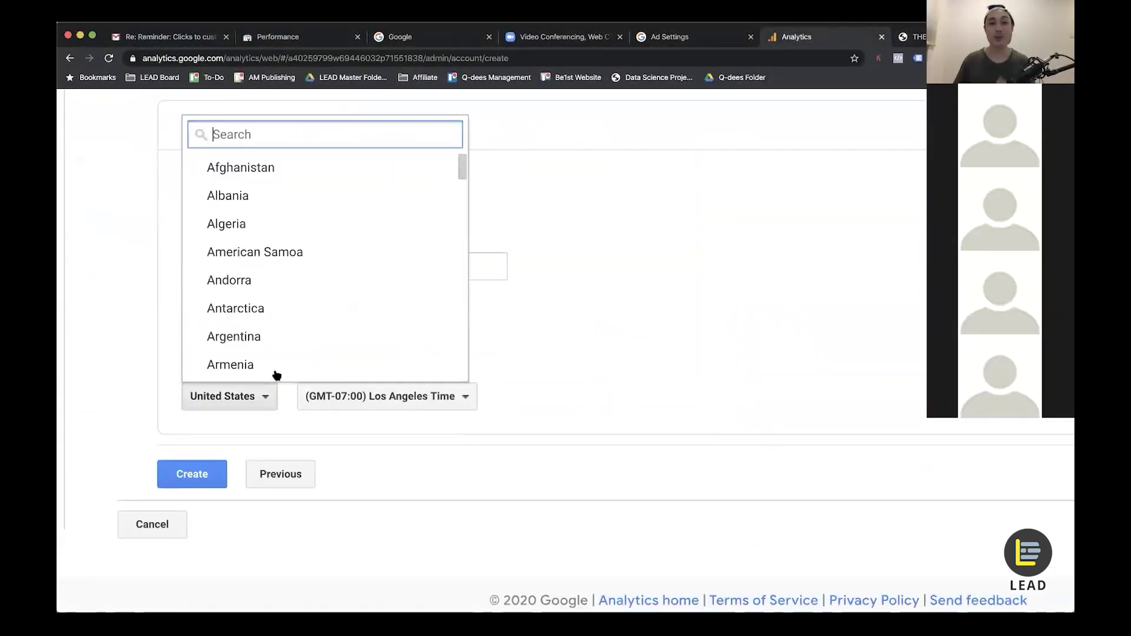
{"action": "type", "text": "ma"}
{"action": "type", "text": "malaysa"}
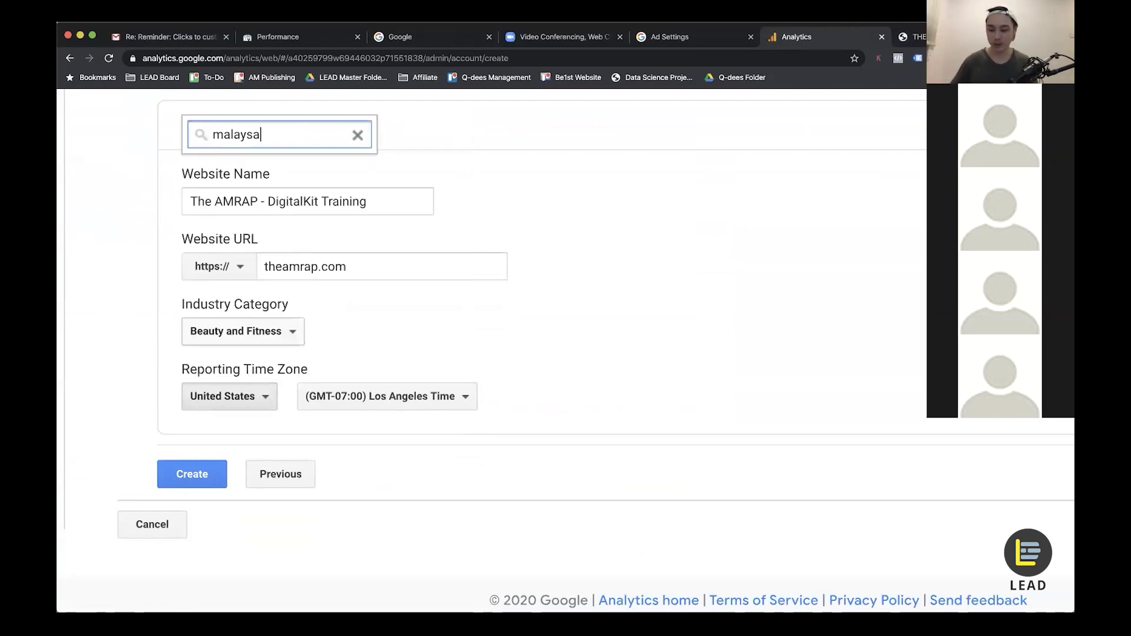
{"action": "key", "text": "BackSpace"}
{"action": "type", "text": "ia"}
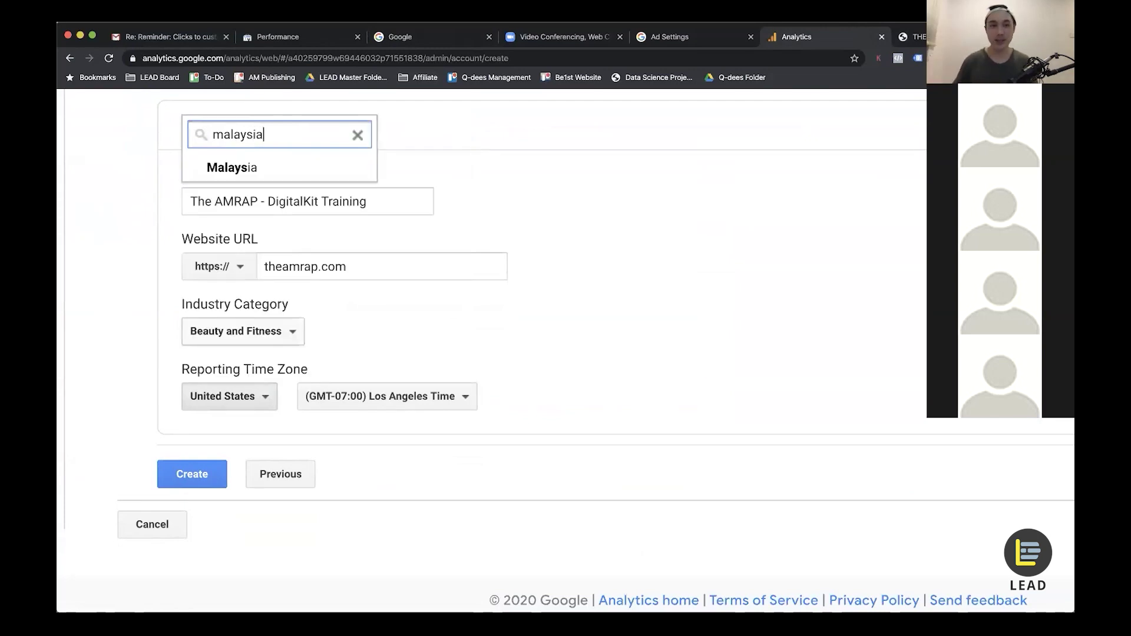
{"action": "left_click", "coordinate": [292, 165]}
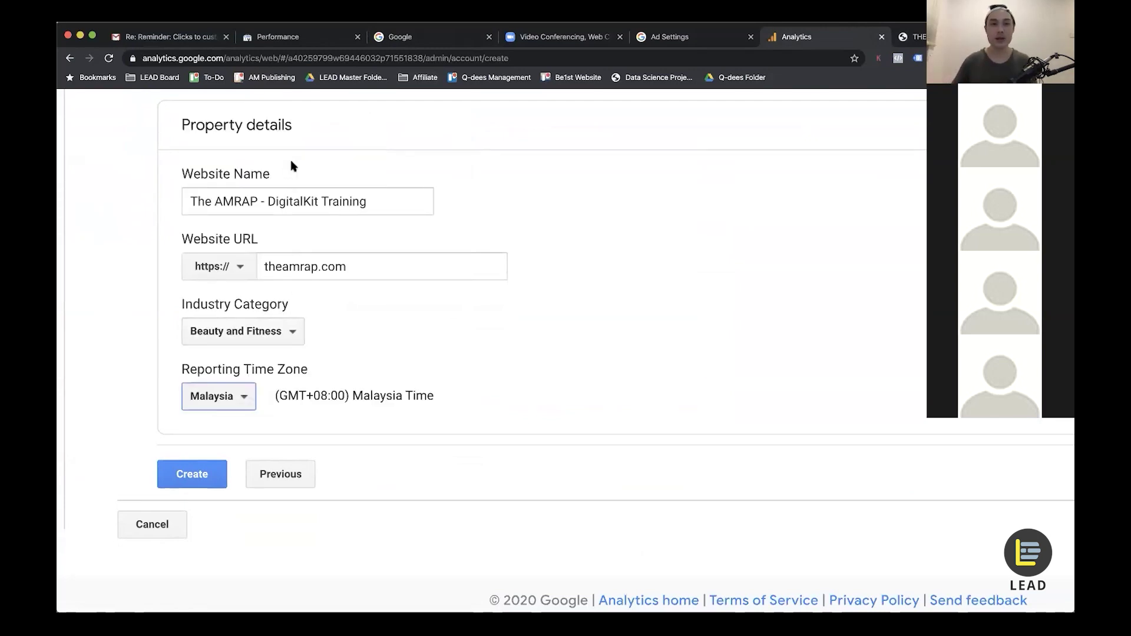
{"action": "left_click", "coordinate": [187, 473]}
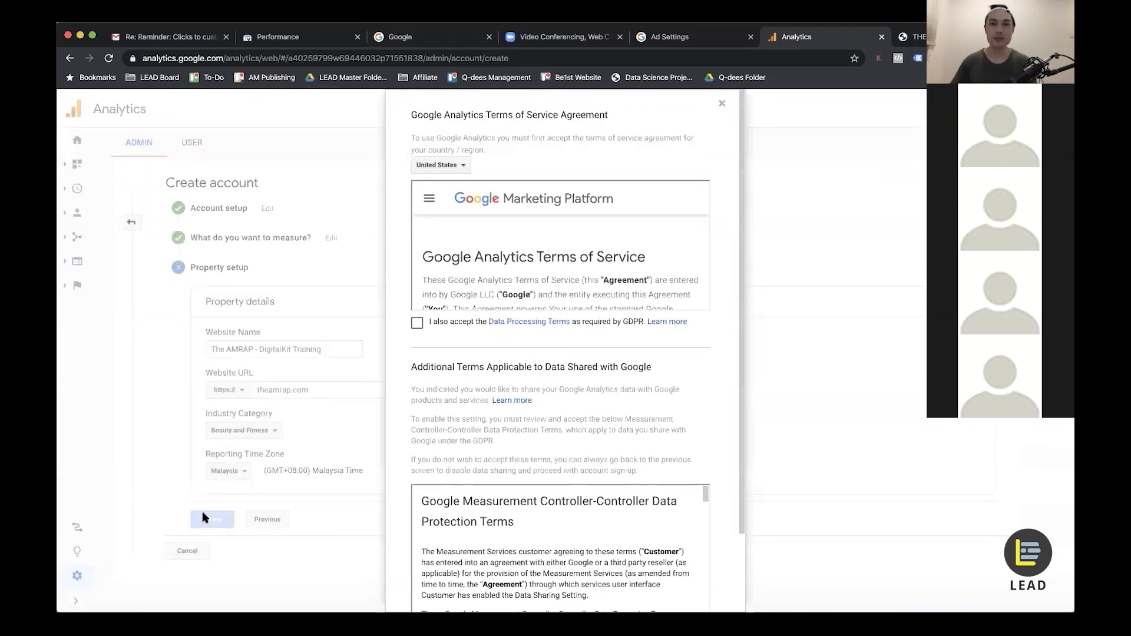
Set the country of the Terms of Service Agreement to Malaysia.
{"action": "left_click", "coordinate": [454, 166]}
{"action": "type", "text": "malaysia"}
{"action": "key", "text": "Return"}
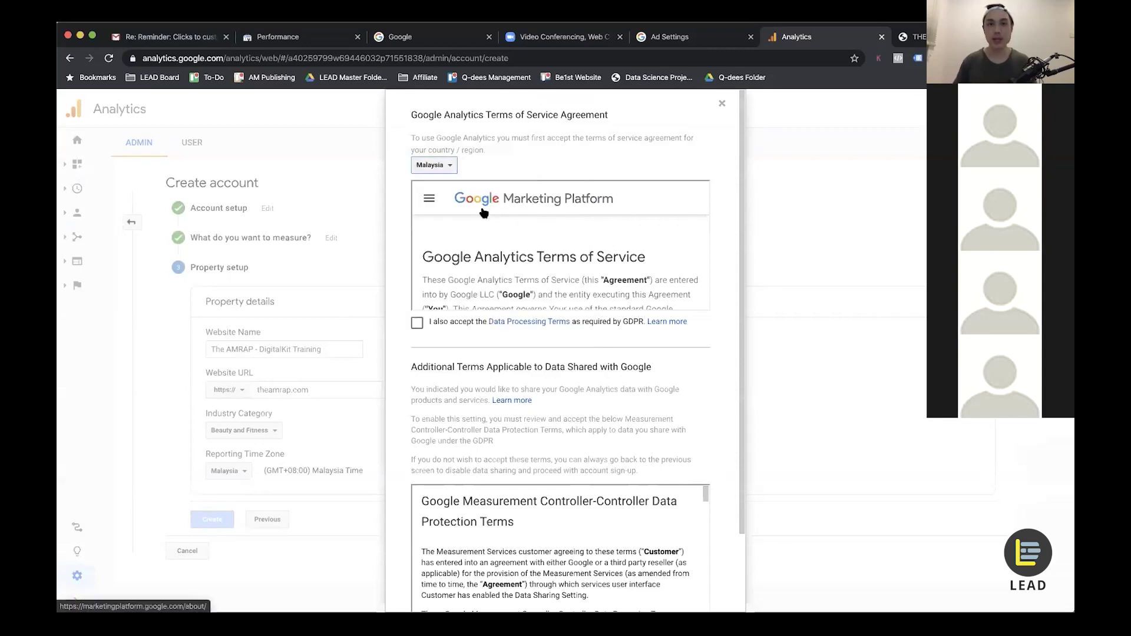
Agree to the GDPR Data Processing Terms and the Measurement Controller-Controller Data Protection Terms, and accept the agreement.
{"action": "left_click", "coordinate": [419, 324]}
{"action": "scroll", "coordinate": [478, 340], "scroll_direction": "down", "scroll_amount": 3}
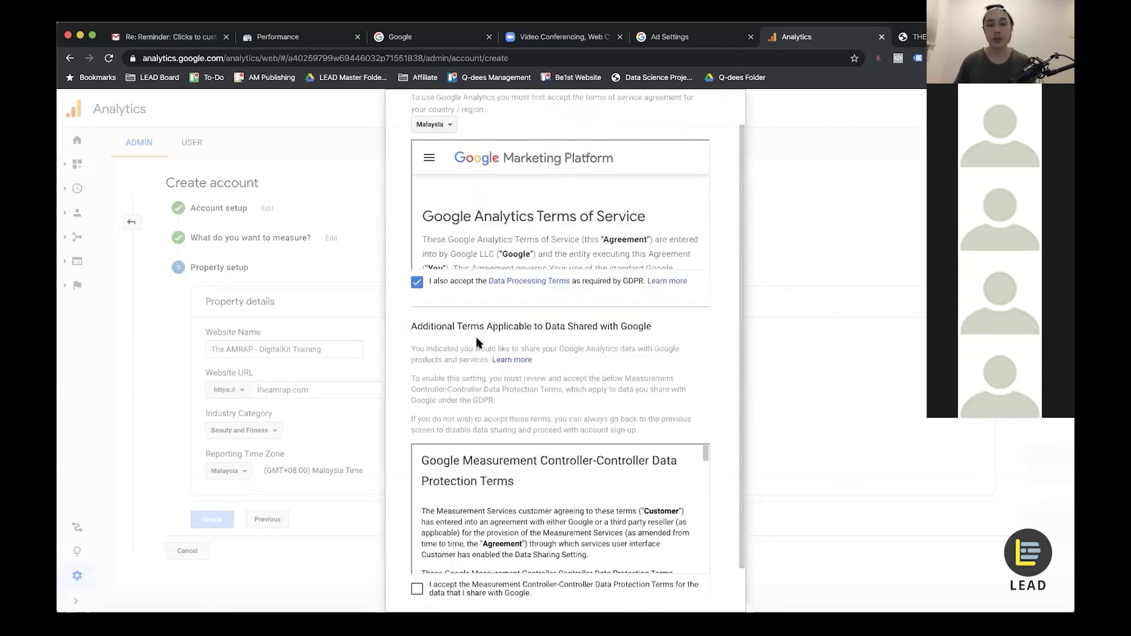
{"action": "scroll", "coordinate": [421, 484], "scroll_direction": "down", "scroll_amount": 5}
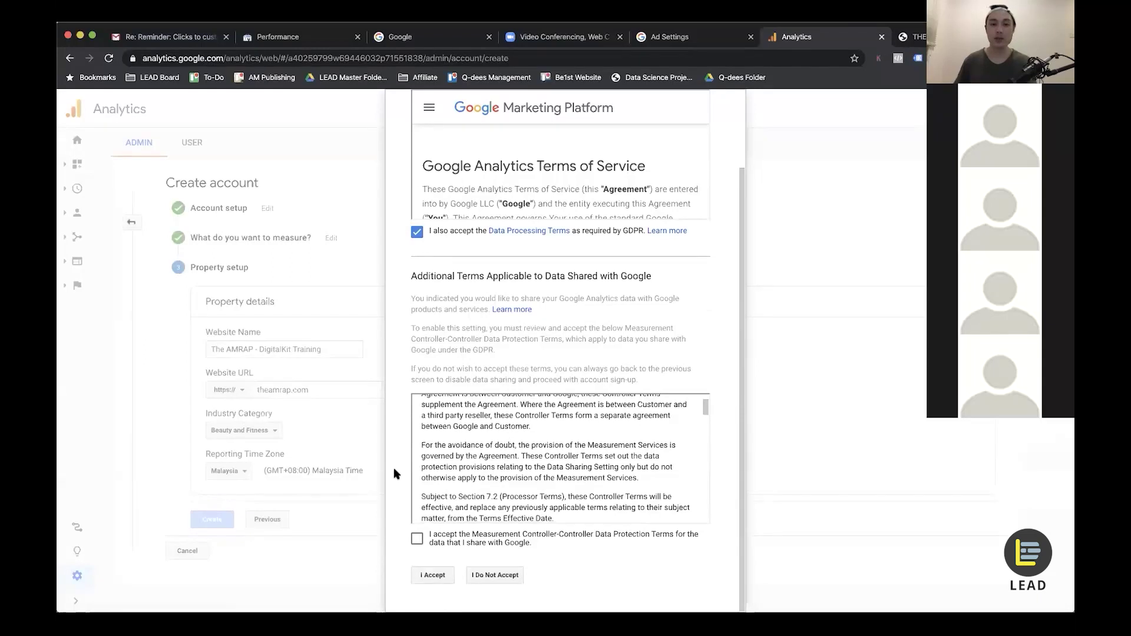
{"action": "scroll", "coordinate": [397, 543], "scroll_direction": "up", "scroll_amount": 5}
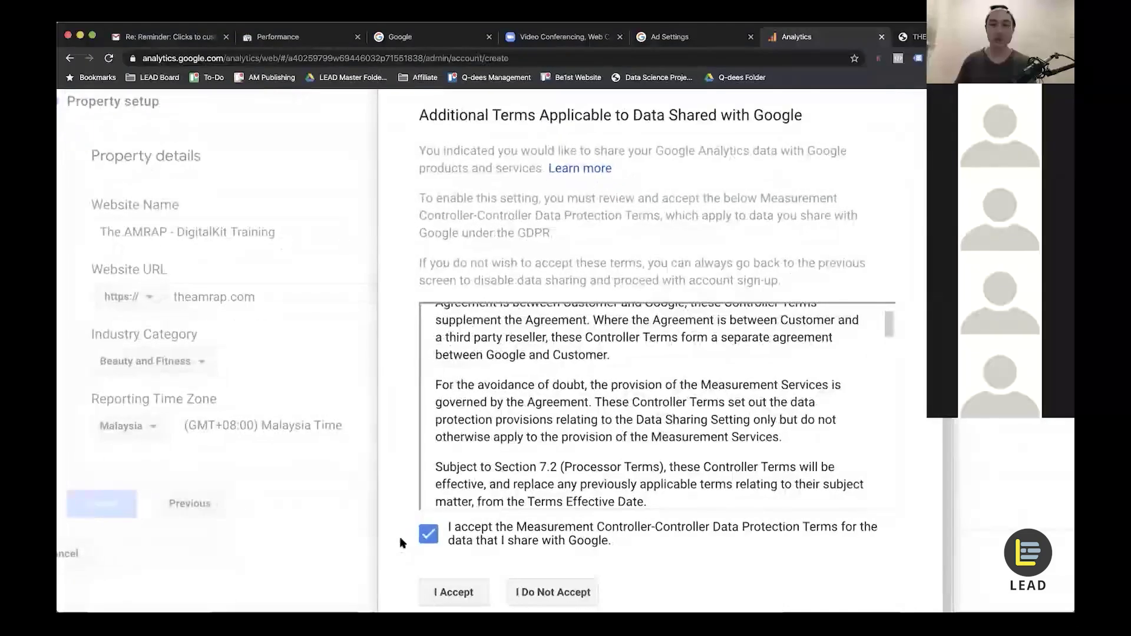
{"action": "scroll", "coordinate": [411, 526], "scroll_direction": "down", "scroll_amount": 5}
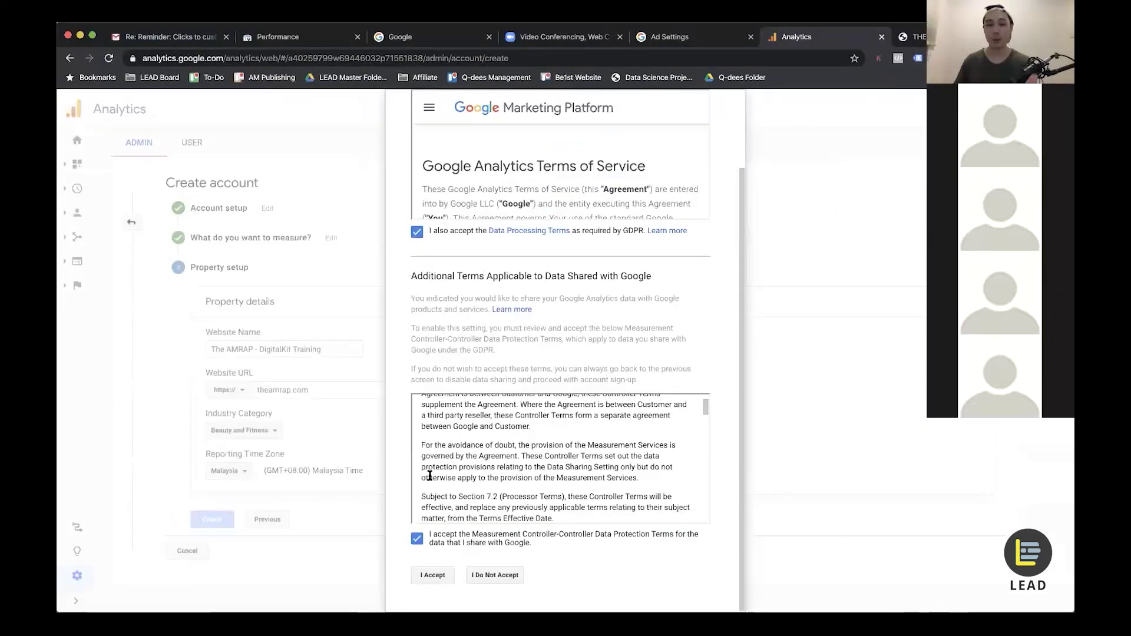
{"action": "scroll", "coordinate": [510, 496], "scroll_direction": "down", "scroll_amount": 3}
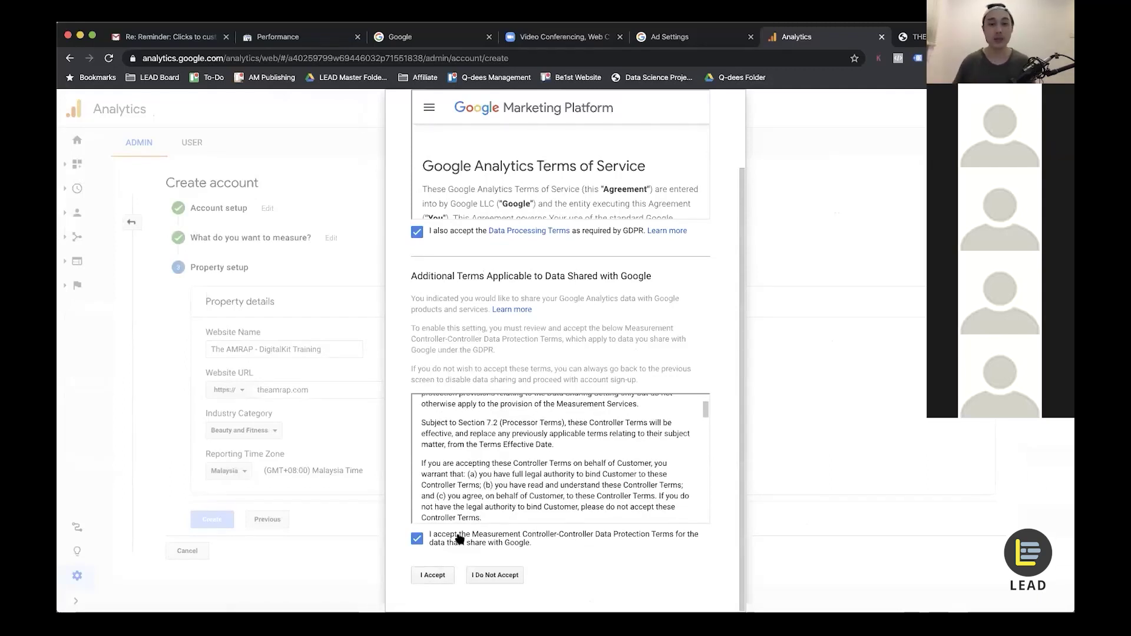
{"action": "left_click", "coordinate": [431, 577]}
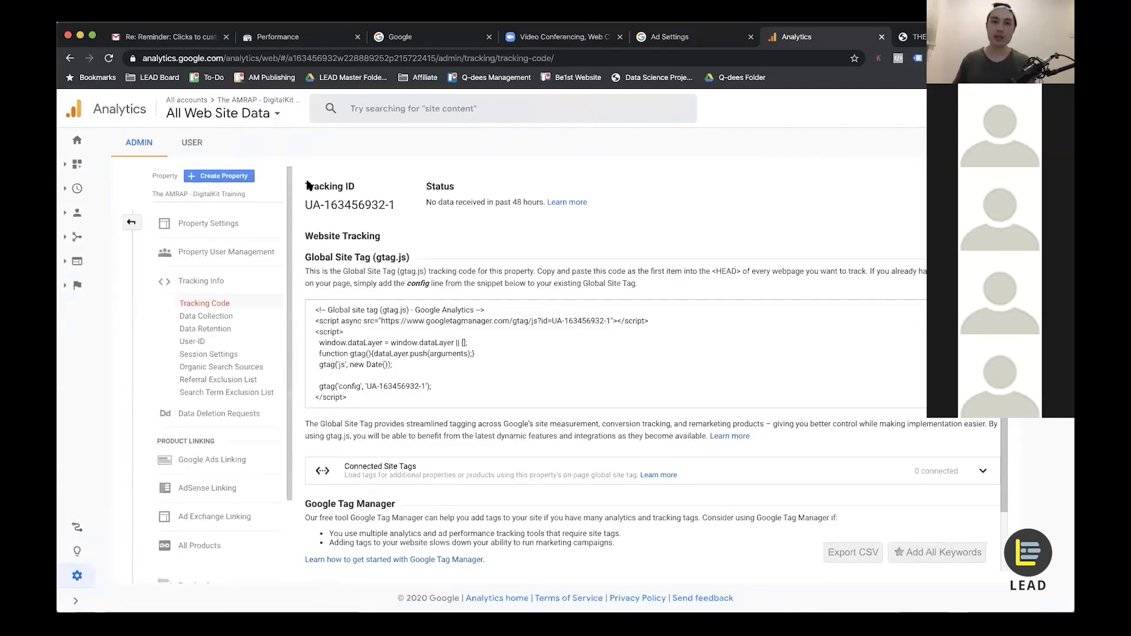
Highlight the new property's Tracking ID and select the entire Global Site Tag (gtag.js) code snippet.
{"action": "scroll", "coordinate": [308, 186], "scroll_direction": "up", "scroll_amount": 3}
{"action": "left_click_drag", "start_coordinate": [301, 186], "coordinate": [298, 218]}
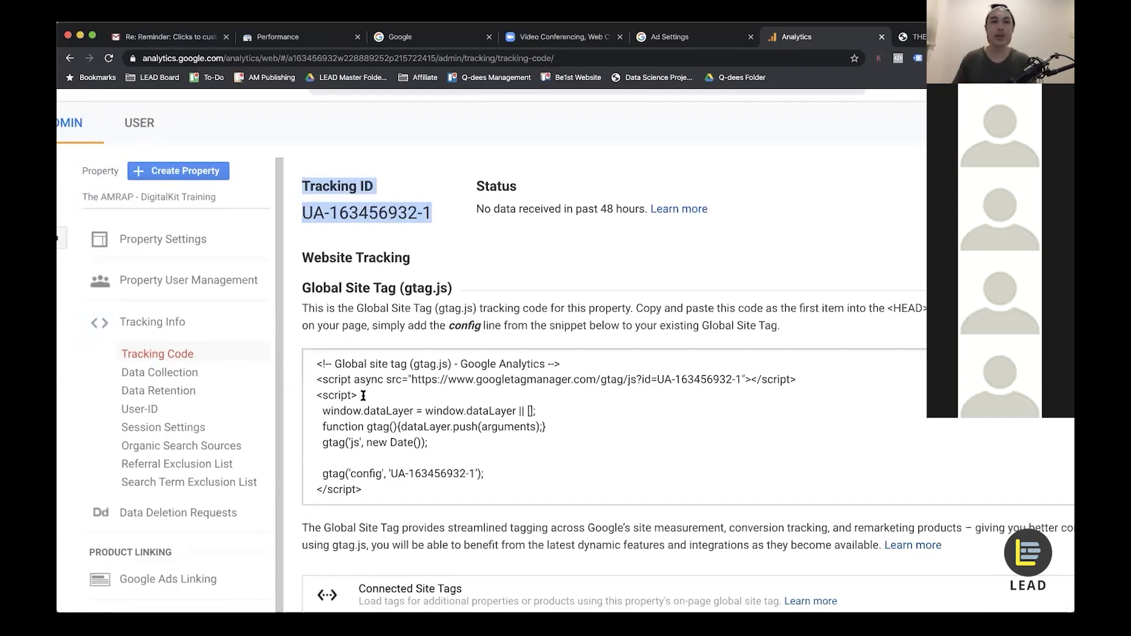
{"action": "scroll", "coordinate": [411, 377], "scroll_direction": "down", "scroll_amount": 2}
{"action": "left_click", "coordinate": [314, 297]}
{"action": "left_click", "coordinate": [316, 299]}
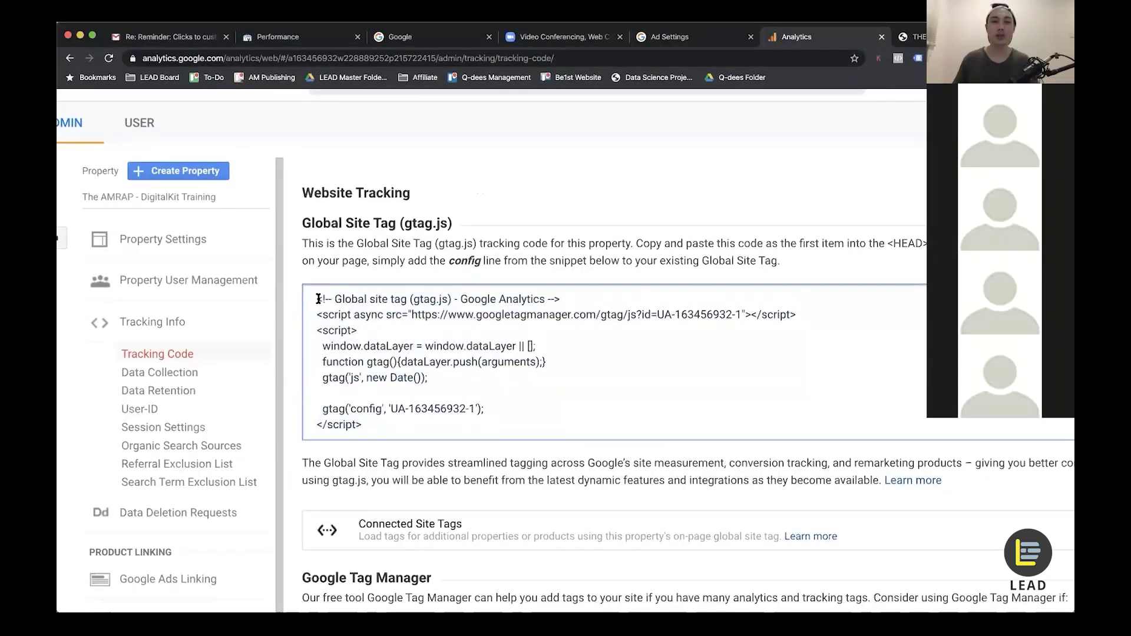
{"action": "left_click", "coordinate": [447, 433]}
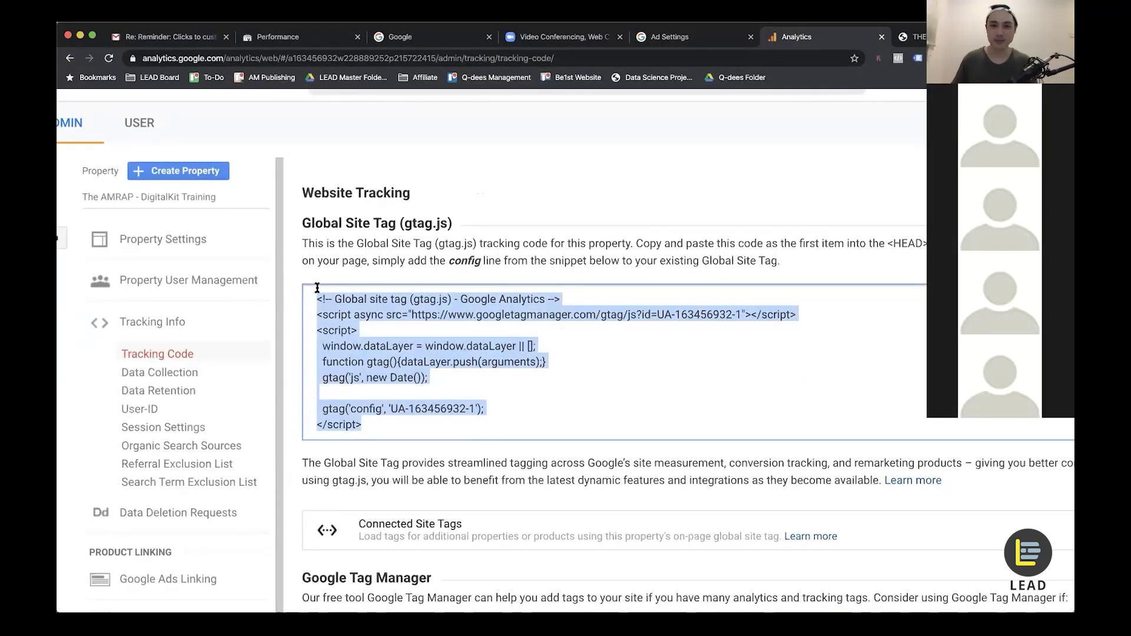
{"action": "key", "text": "super+minus"}
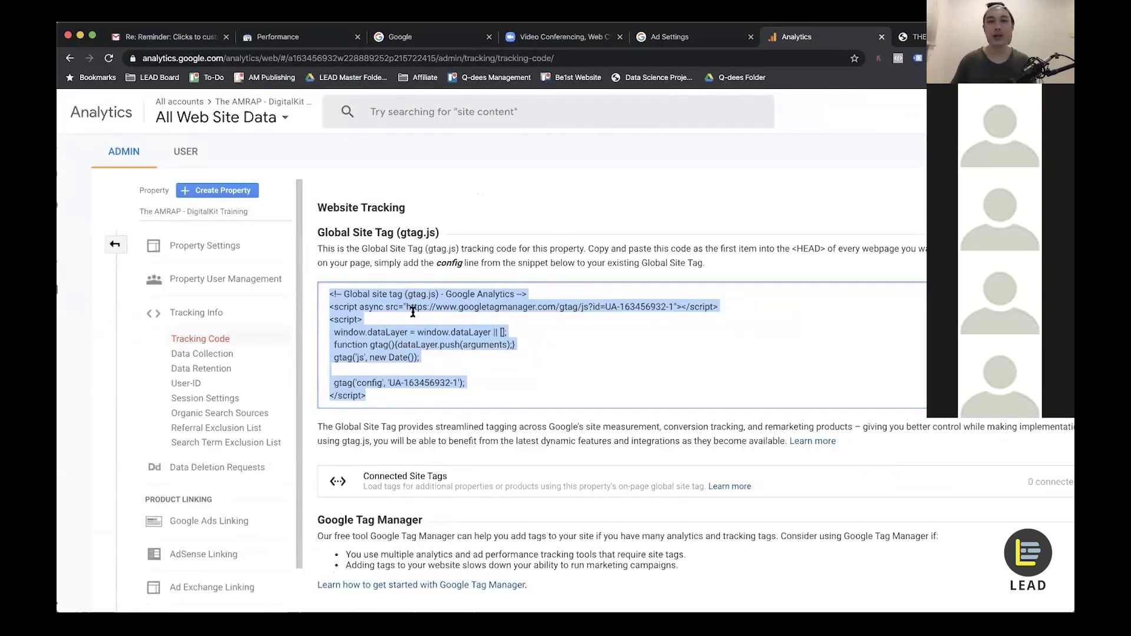
Switch to the theamrap.com site and open its WordPress admin dashboard.
{"action": "scroll", "coordinate": [493, 305], "scroll_direction": "up", "scroll_amount": 2}
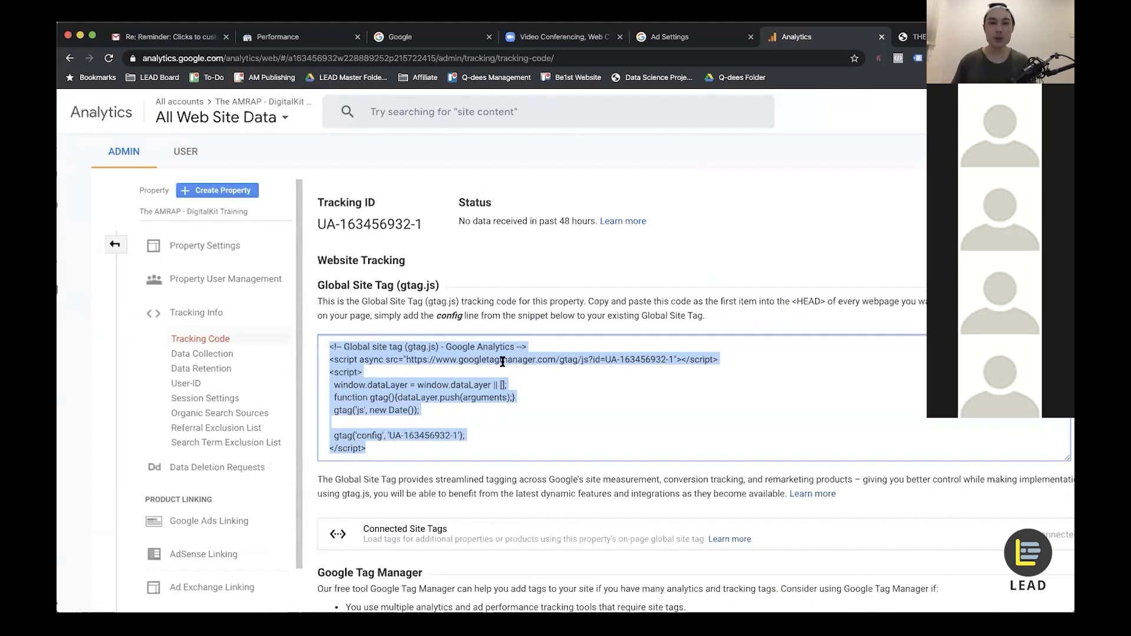
{"action": "key", "text": "ctrl+Tab"}
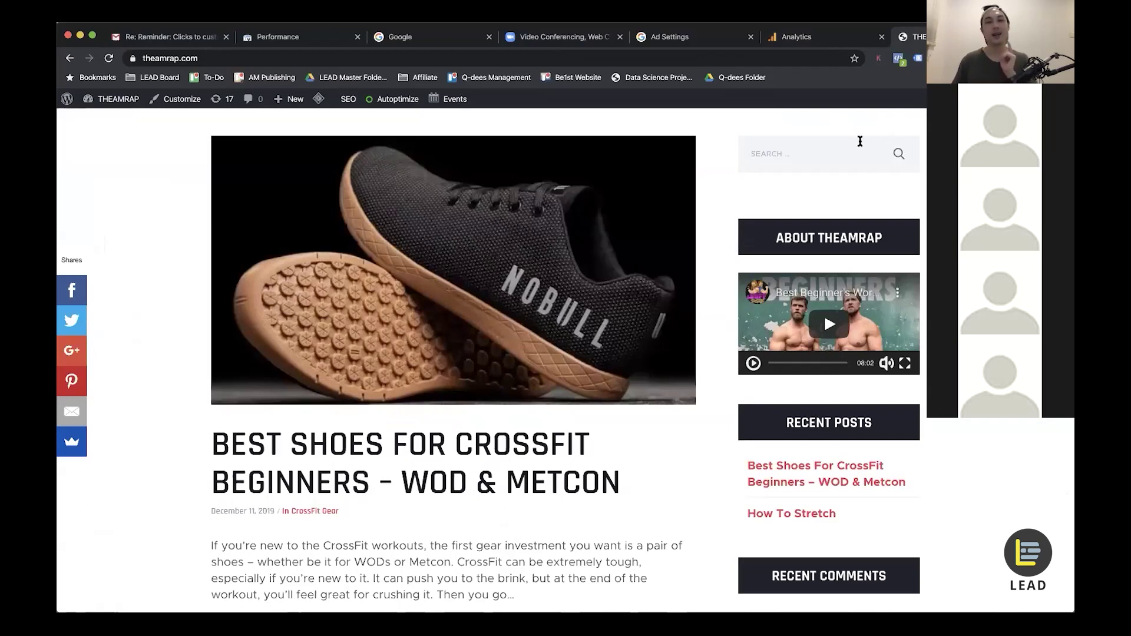
{"action": "scroll", "coordinate": [199, 169], "scroll_direction": "up", "scroll_amount": 3}
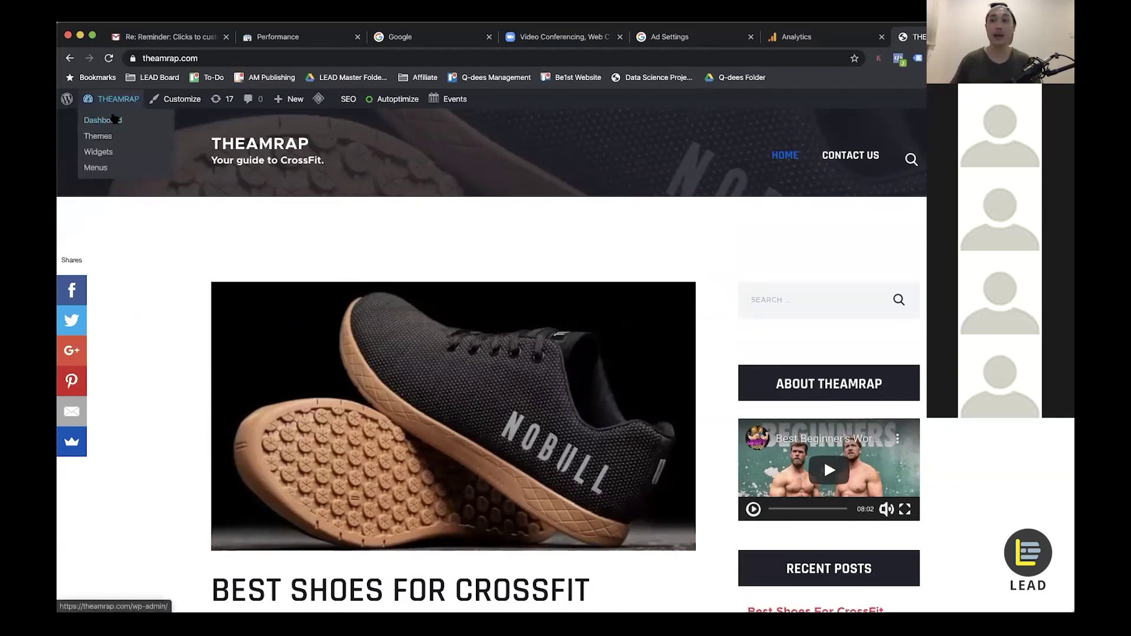
{"action": "left_click", "coordinate": [114, 120]}
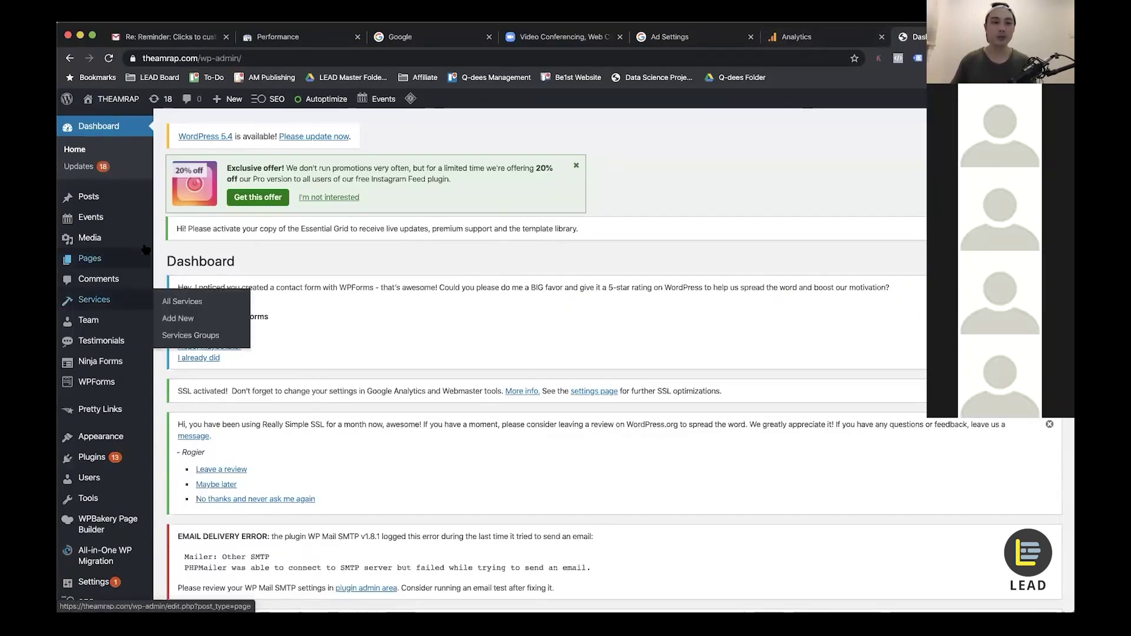
Open the Insert Headers and Footers settings page and go to its script boxes.
{"action": "scroll", "coordinate": [146, 249], "scroll_direction": "down", "scroll_amount": 3}
{"action": "scroll", "coordinate": [145, 249], "scroll_direction": "down", "scroll_amount": 5}
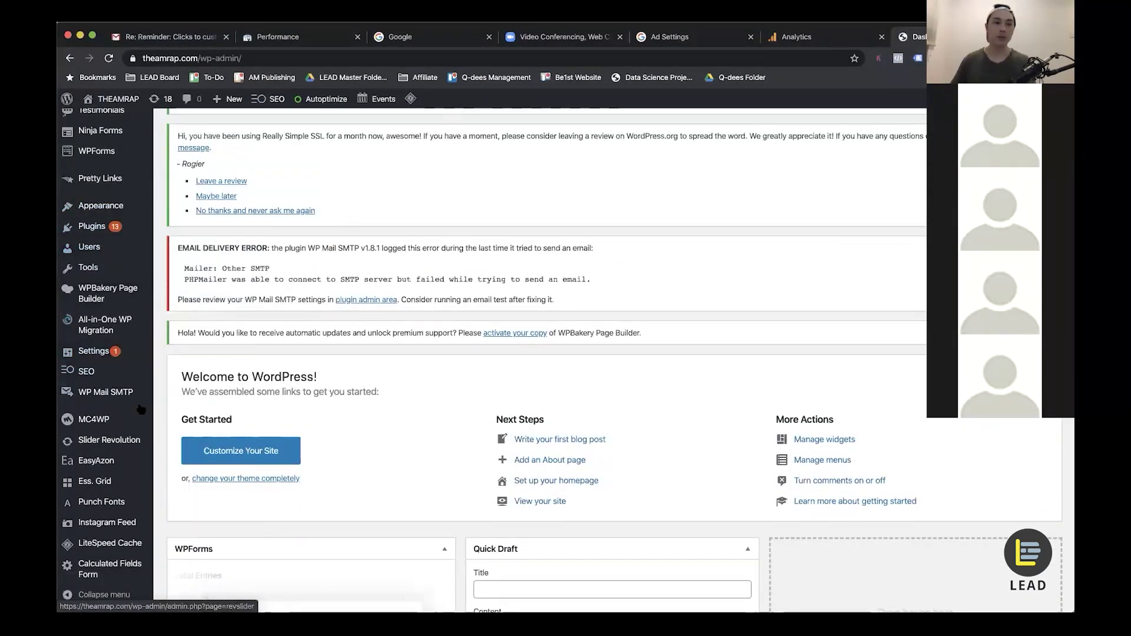
{"action": "mouse_move", "coordinate": [118, 353]}
{"action": "scroll", "coordinate": [191, 494], "scroll_direction": "up", "scroll_amount": 2}
{"action": "scroll", "coordinate": [188, 484], "scroll_direction": "up", "scroll_amount": 3}
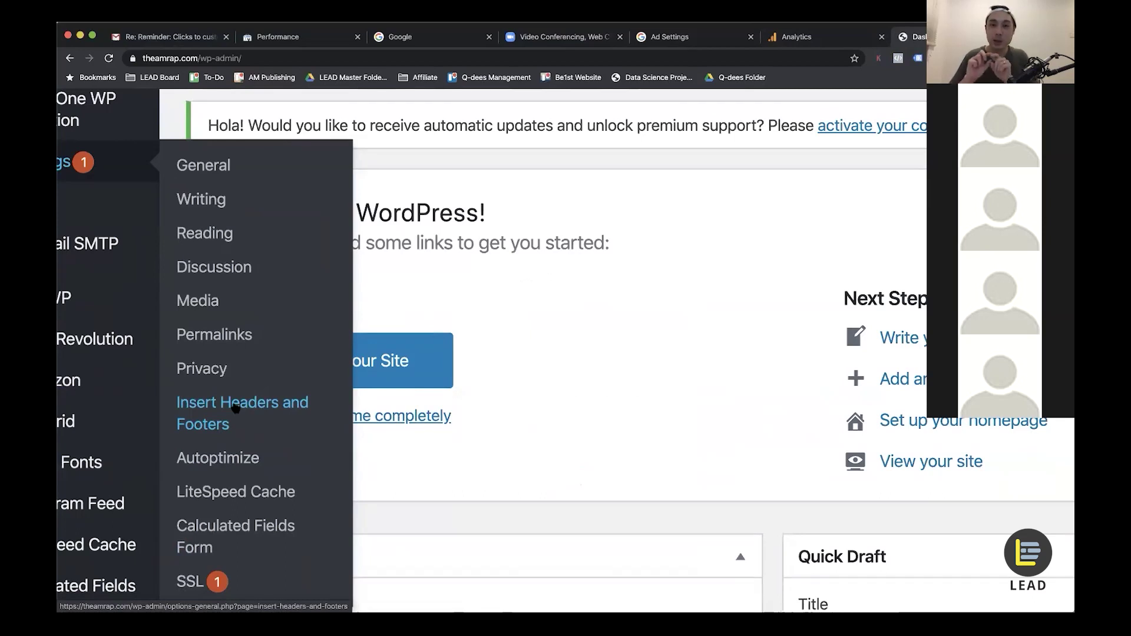
{"action": "left_click", "coordinate": [235, 406]}
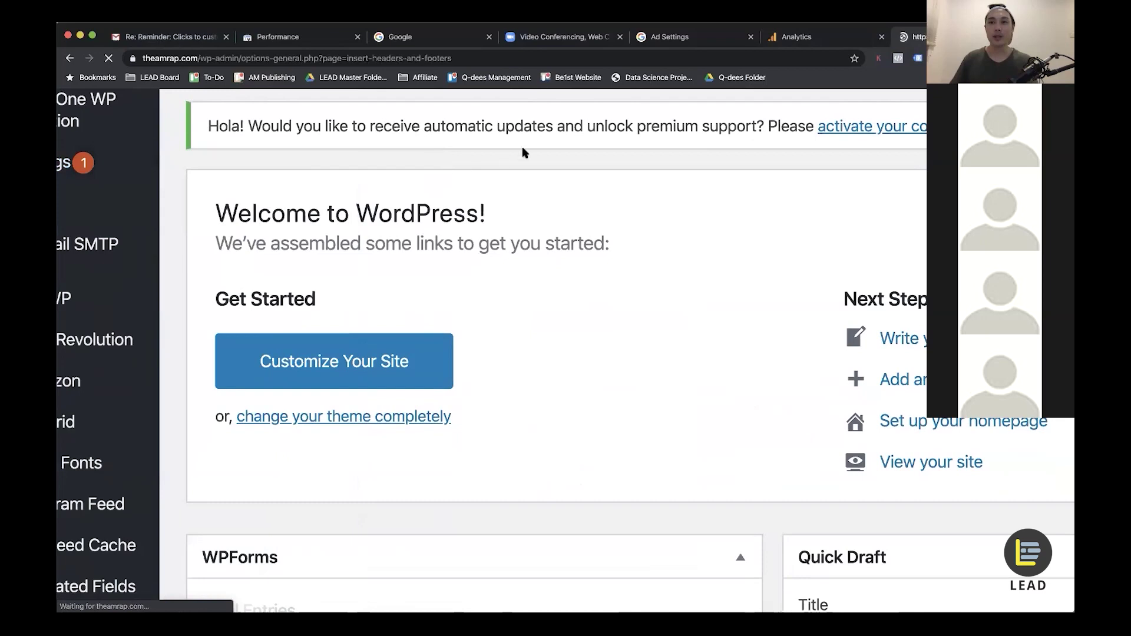
{"action": "scroll", "coordinate": [292, 292], "scroll_direction": "down", "scroll_amount": 10}
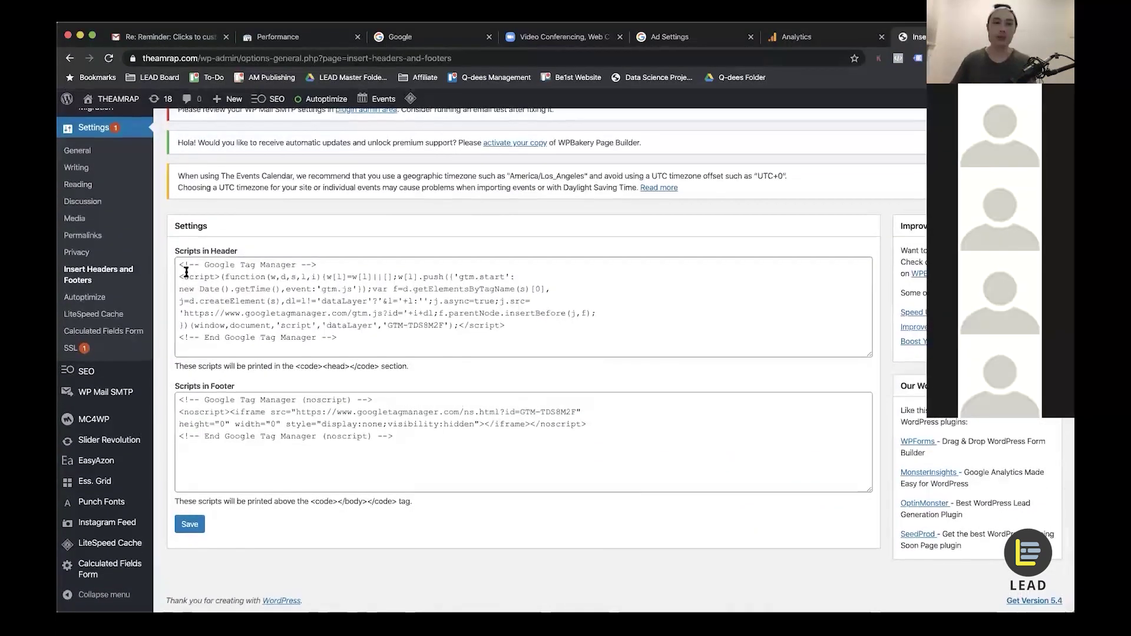
Delete the existing Google Tag Manager code from both Scripts in Header and Scripts in Footer.
{"action": "scroll", "coordinate": [186, 272], "scroll_direction": "up", "scroll_amount": 5}
{"action": "scroll", "coordinate": [290, 305], "scroll_direction": "down", "scroll_amount": 3}
{"action": "scroll", "coordinate": [290, 304], "scroll_direction": "up", "scroll_amount": 8}
{"action": "scroll", "coordinate": [407, 295], "scroll_direction": "down", "scroll_amount": 2}
{"action": "left_click", "coordinate": [419, 385]}
{"action": "key", "text": "ctrl+a"}
{"action": "key", "text": "BackSpace"}
{"action": "scroll", "coordinate": [419, 386], "scroll_direction": "down", "scroll_amount": 5}
{"action": "left_click", "coordinate": [428, 517]}
{"action": "key", "text": "ctrl+a"}
{"action": "key", "text": "BackSpace"}
{"action": "left_click", "coordinate": [527, 347]}
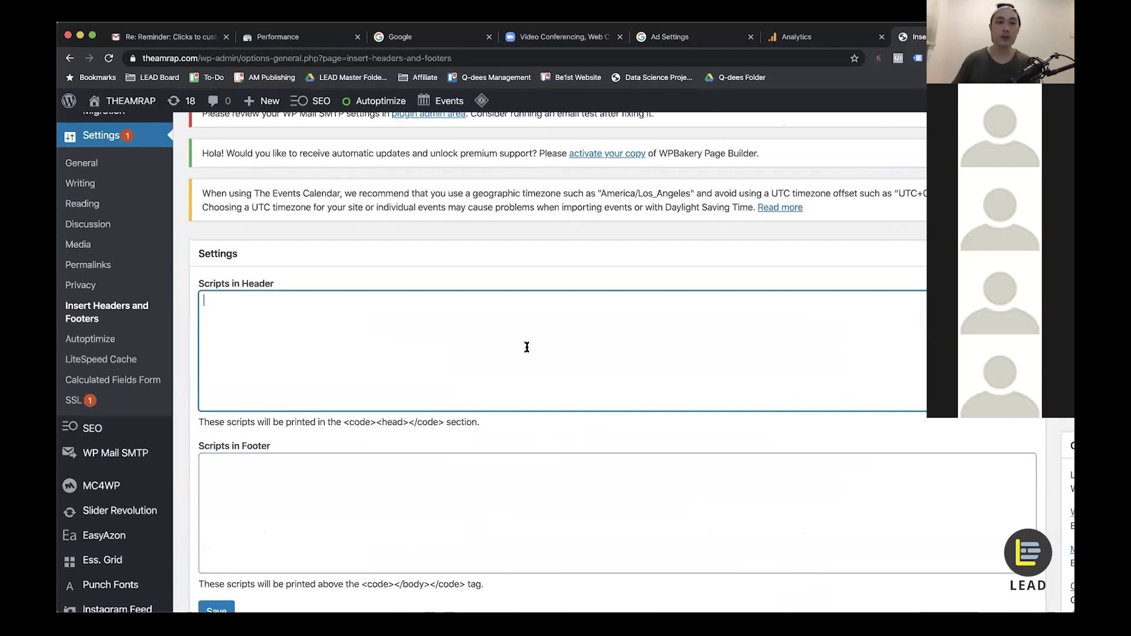
{"action": "scroll", "coordinate": [526, 347], "scroll_direction": "right", "scroll_amount": 1}
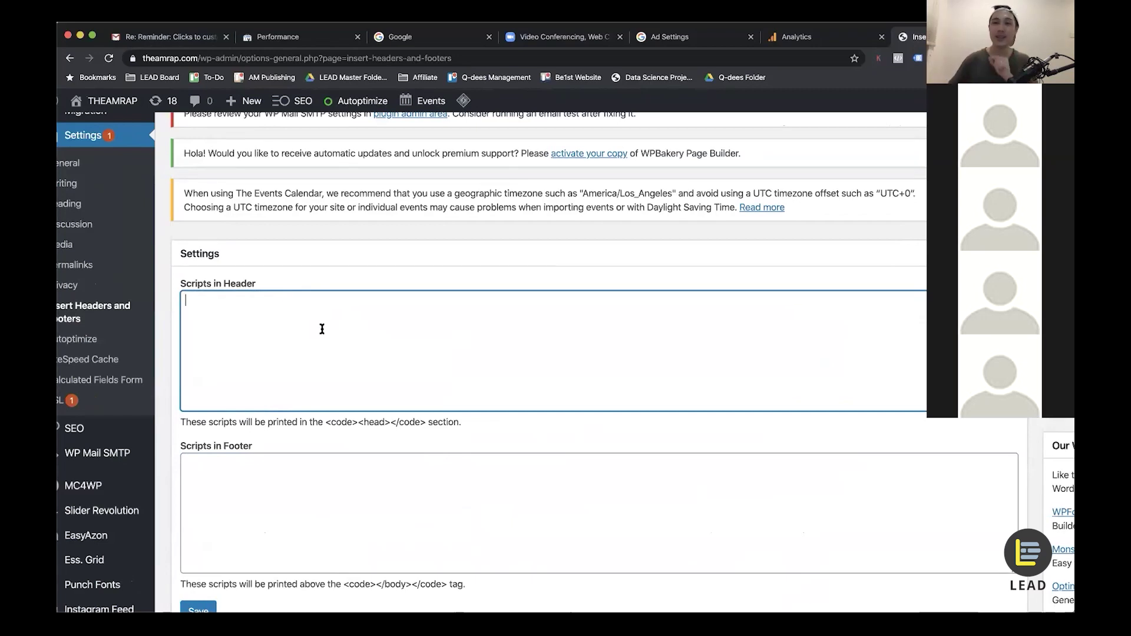
Paste the Global Site Tag (gtag.js) snippet from Google Analytics into Scripts in Header and save the settings.
{"action": "left_click", "coordinate": [802, 41]}
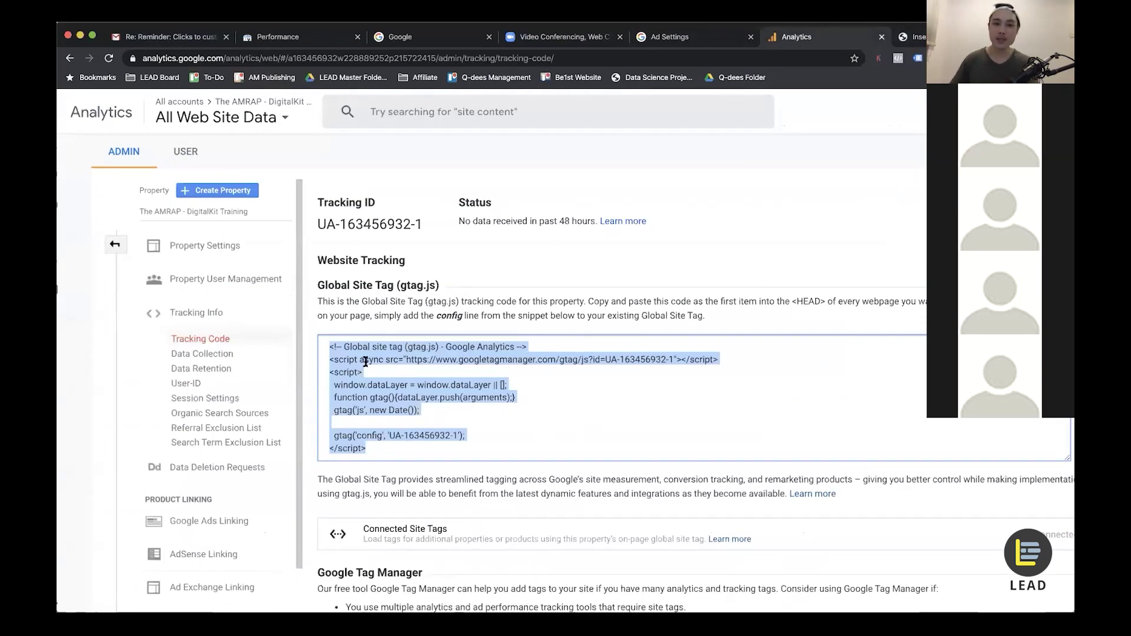
{"action": "scroll", "coordinate": [417, 375], "scroll_direction": "right", "scroll_amount": 3}
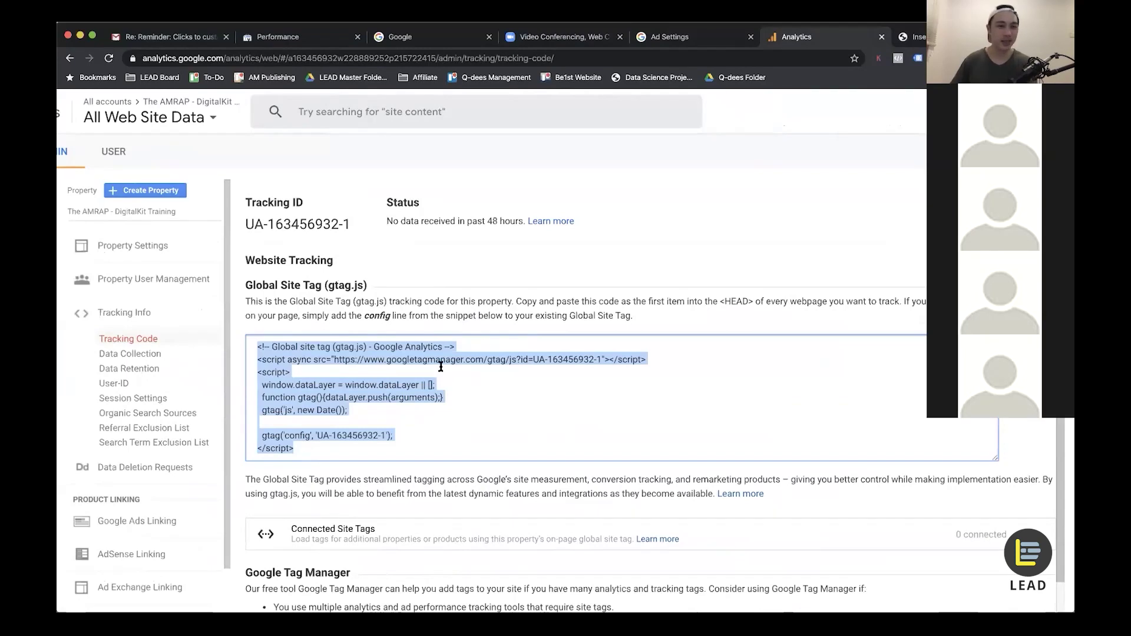
{"action": "left_click", "coordinate": [910, 36]}
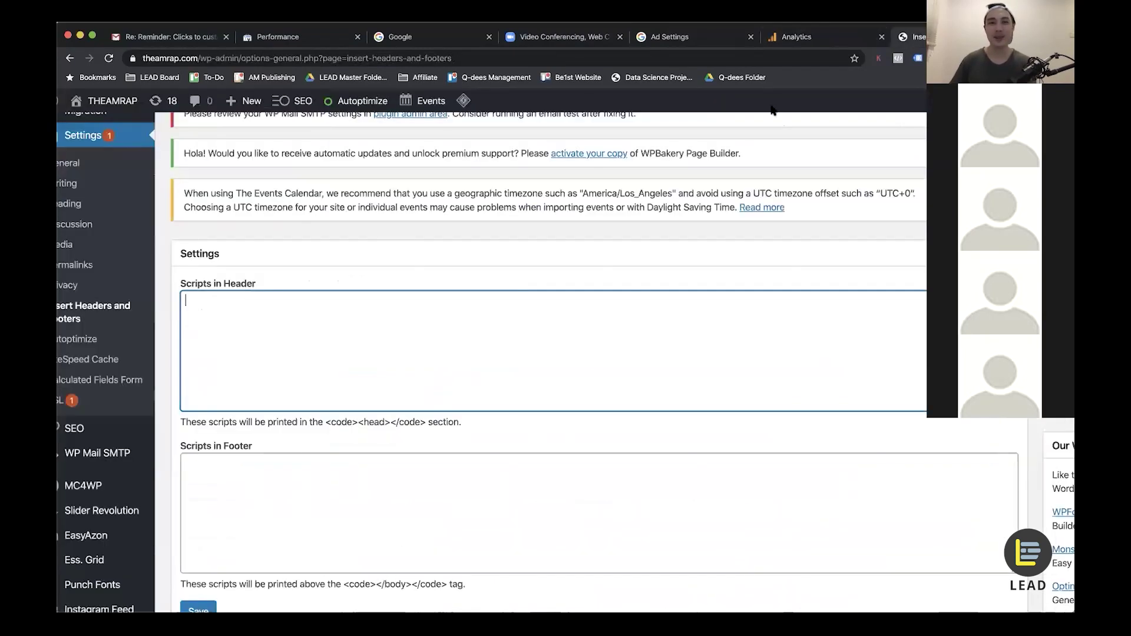
{"action": "scroll", "coordinate": [317, 331], "scroll_direction": "left", "scroll_amount": 1}
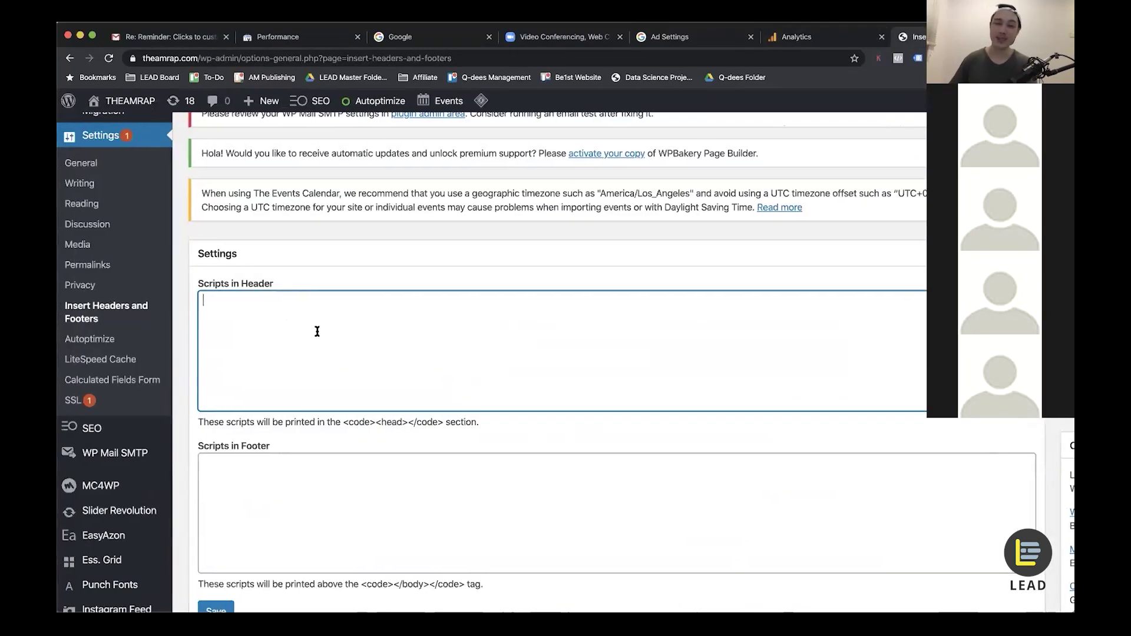
{"action": "key", "text": "super+v"}
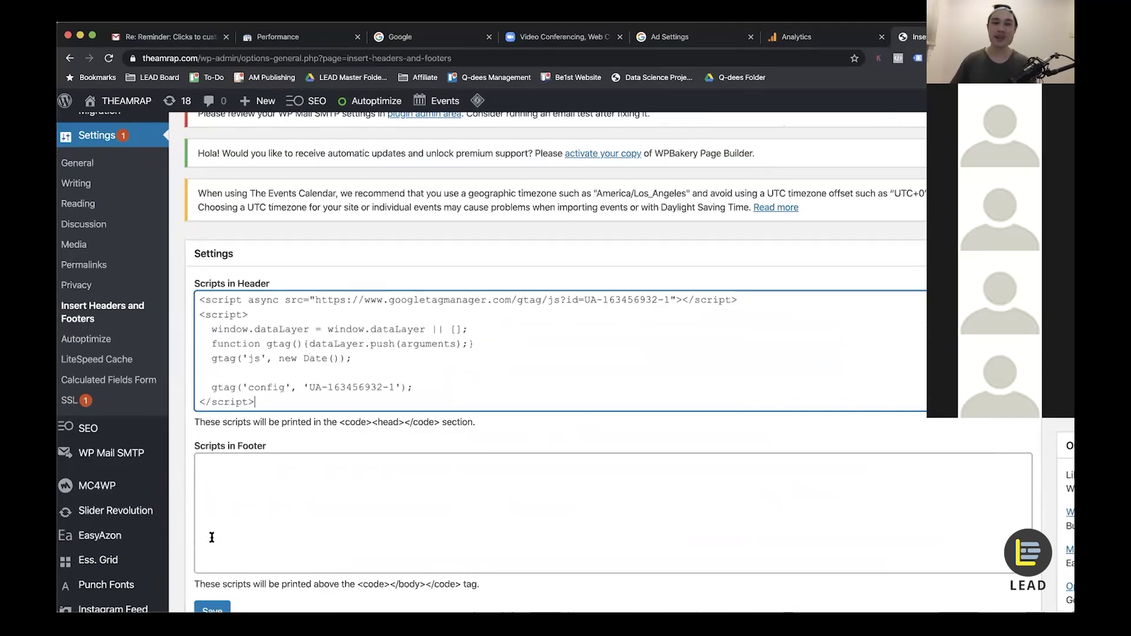
{"action": "left_click", "coordinate": [212, 609]}
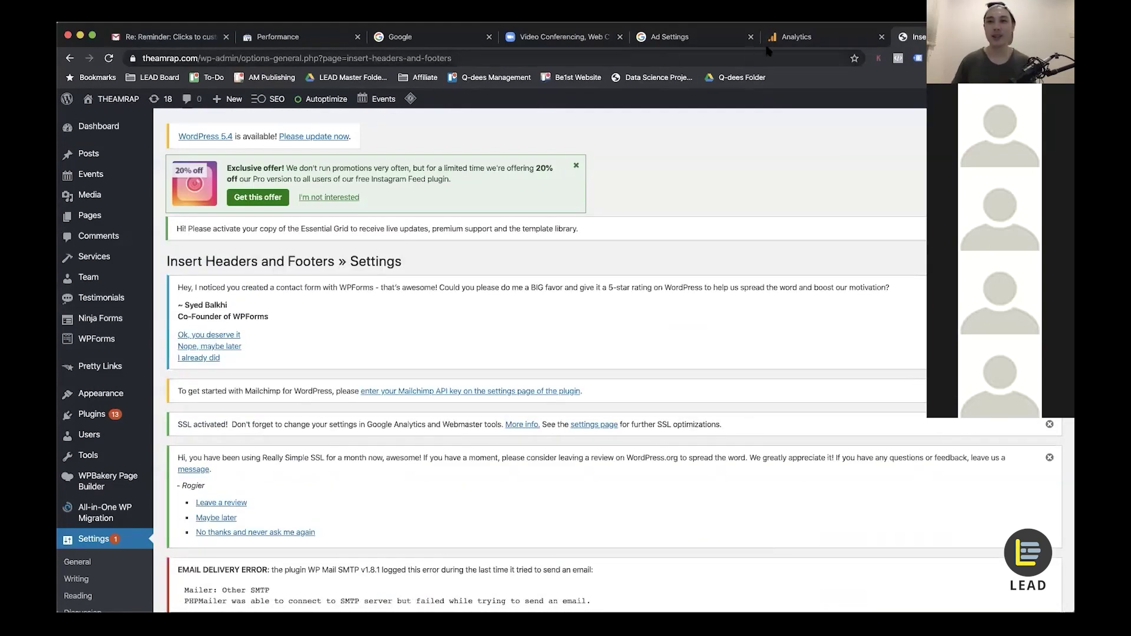
Switch back to Google Analytics and open the Realtime Overview report for the new property.
{"action": "left_click", "coordinate": [811, 41]}
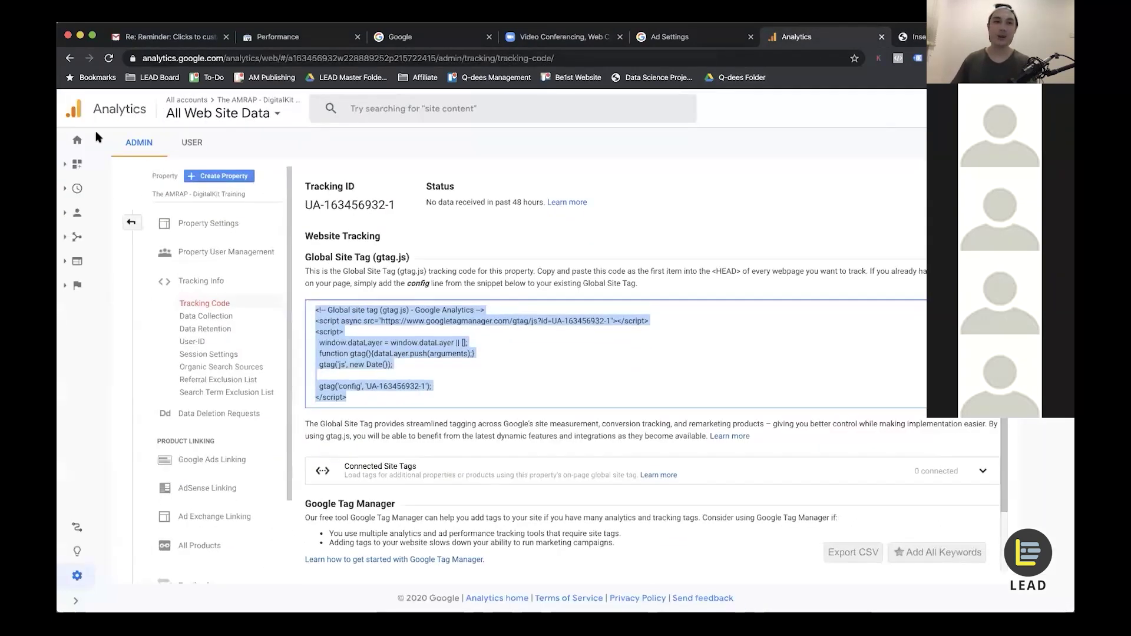
{"action": "left_click", "coordinate": [76, 189]}
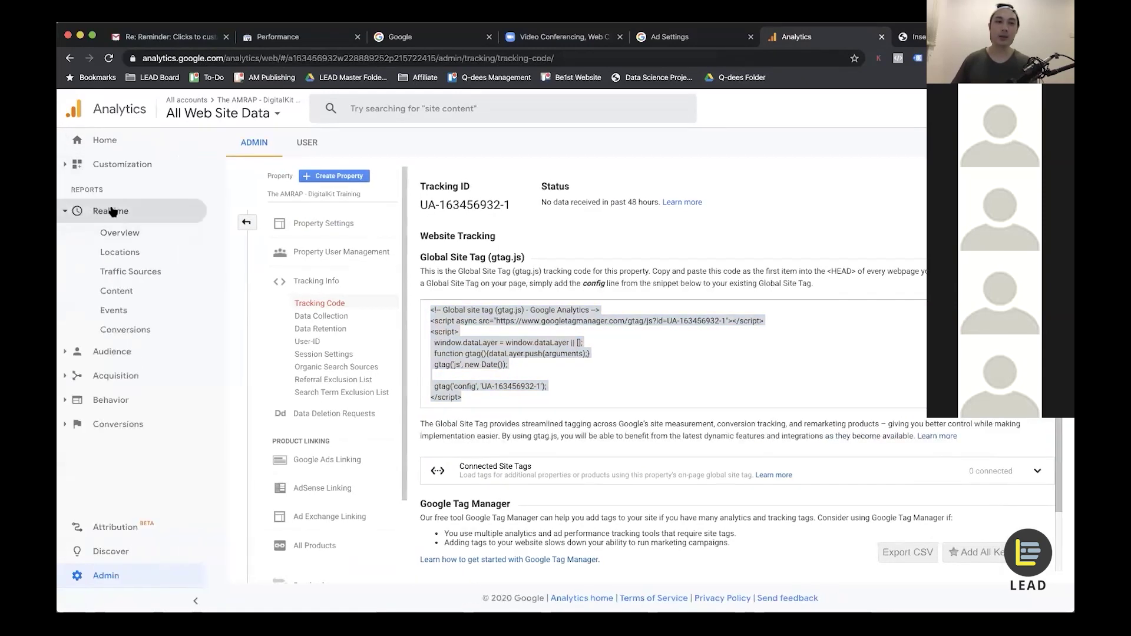
{"action": "left_click", "coordinate": [106, 234]}
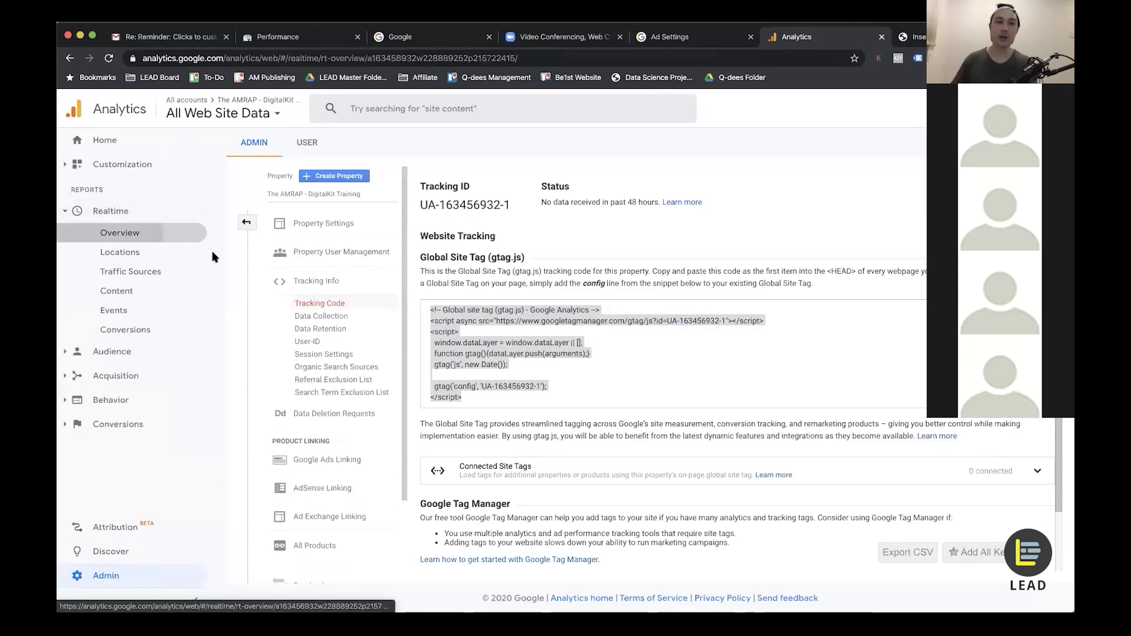
{"action": "scroll", "coordinate": [448, 230], "scroll_direction": "down", "scroll_amount": 2}
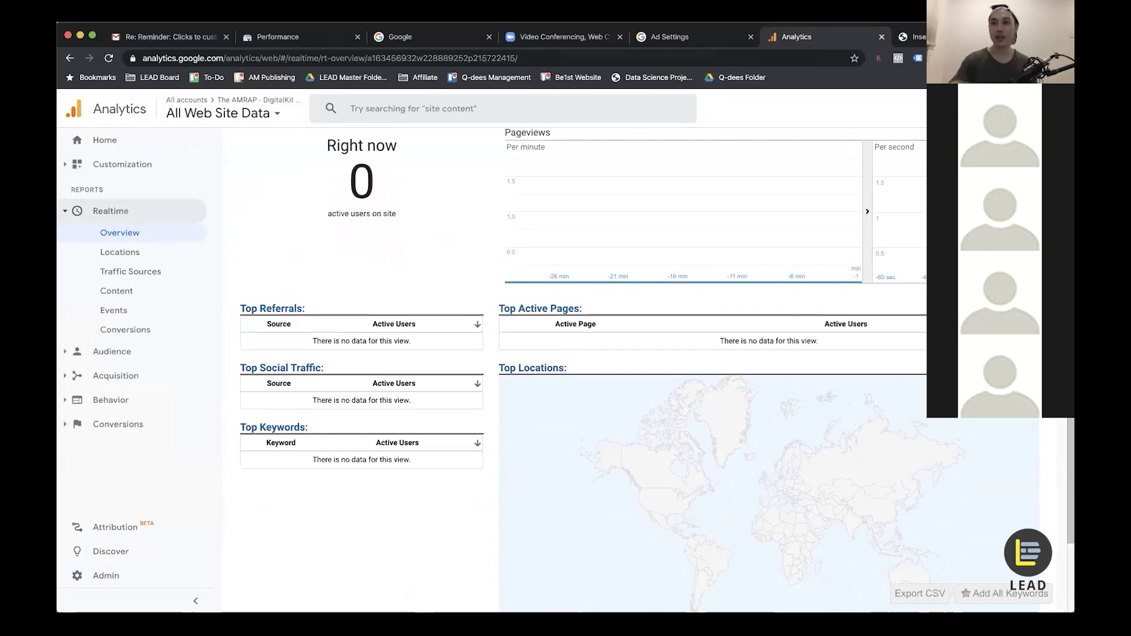
Load the theamrap.com homepage from WordPress and browse its posts to generate a test visit.
{"action": "left_click", "coordinate": [918, 38]}
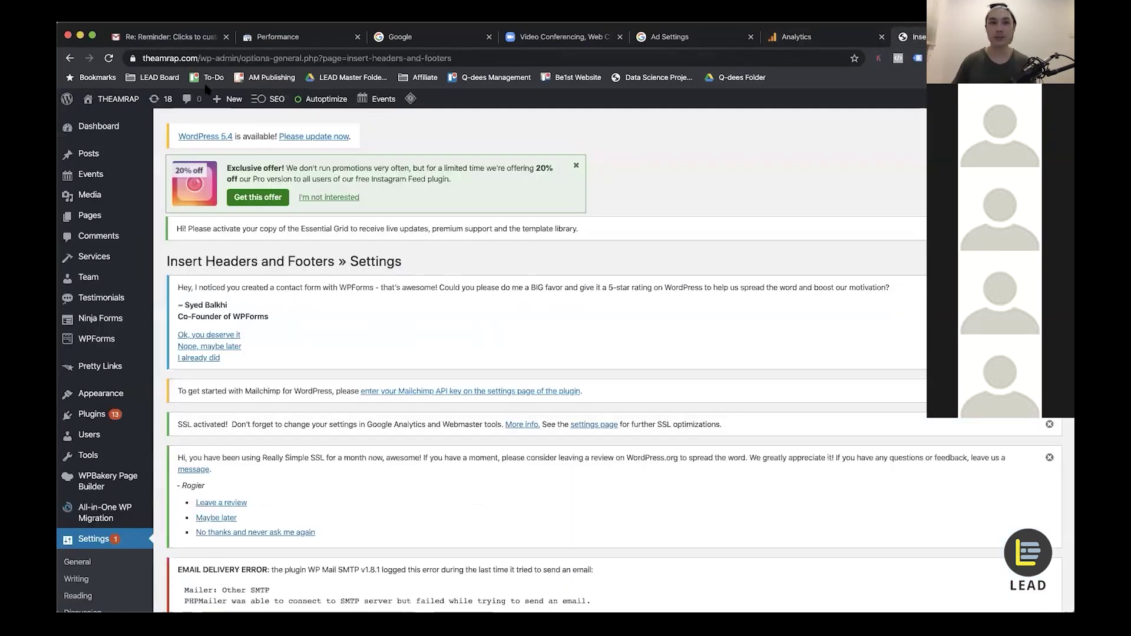
{"action": "left_click", "coordinate": [108, 121]}
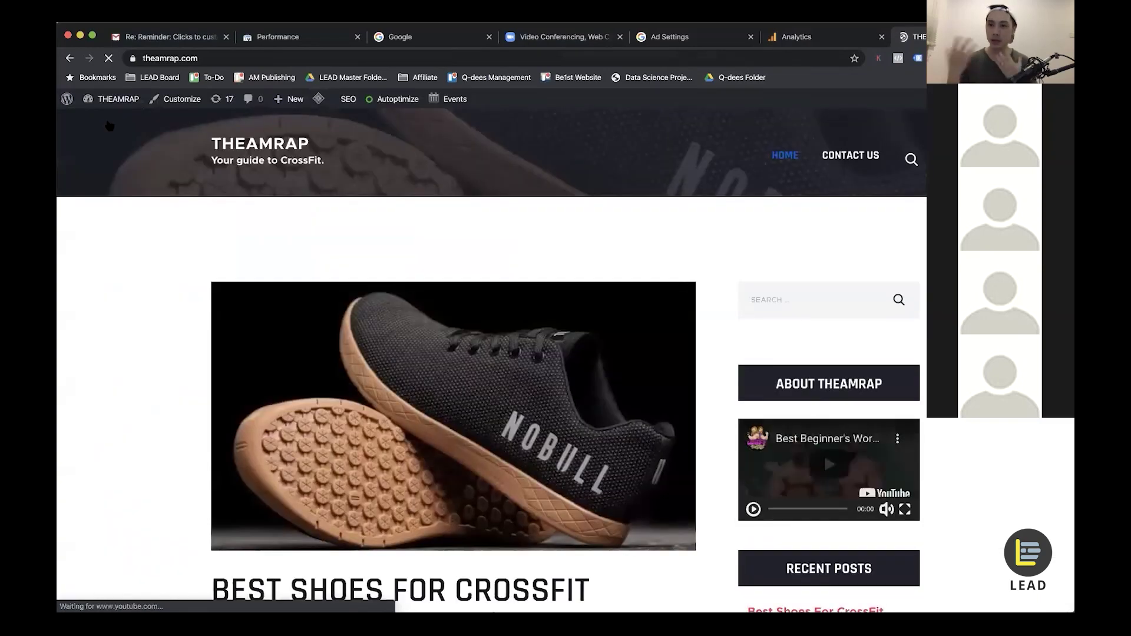
{"action": "scroll", "coordinate": [766, 259], "scroll_direction": "down", "scroll_amount": 3}
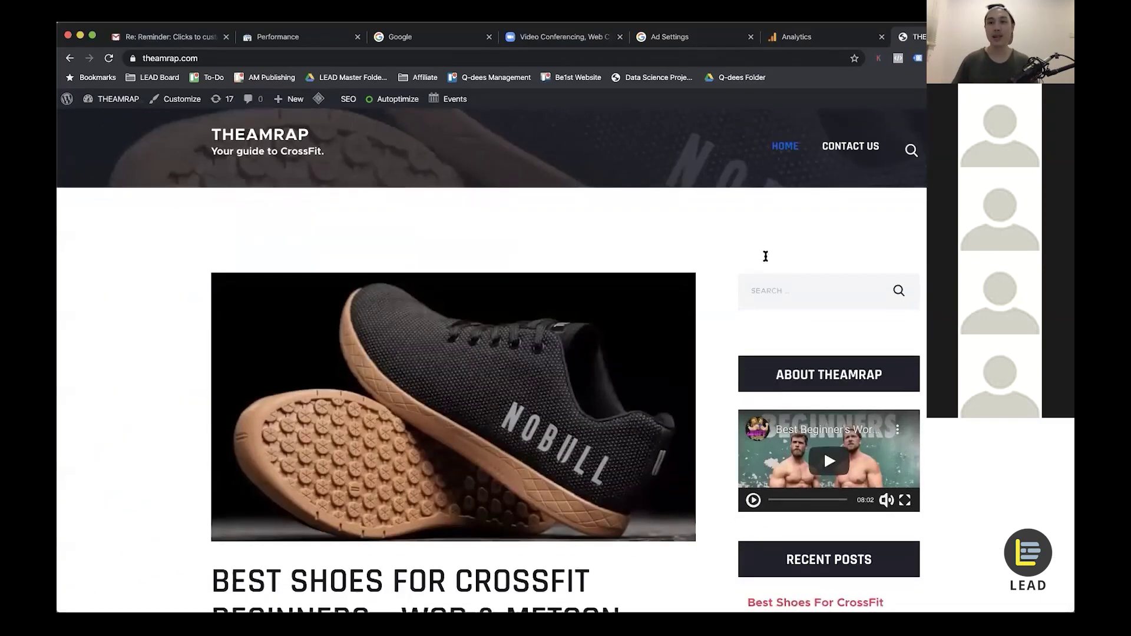
{"action": "scroll", "coordinate": [762, 258], "scroll_direction": "down", "scroll_amount": 3}
{"action": "scroll", "coordinate": [760, 255], "scroll_direction": "up", "scroll_amount": 4}
{"action": "scroll", "coordinate": [760, 255], "scroll_direction": "down", "scroll_amount": 10}
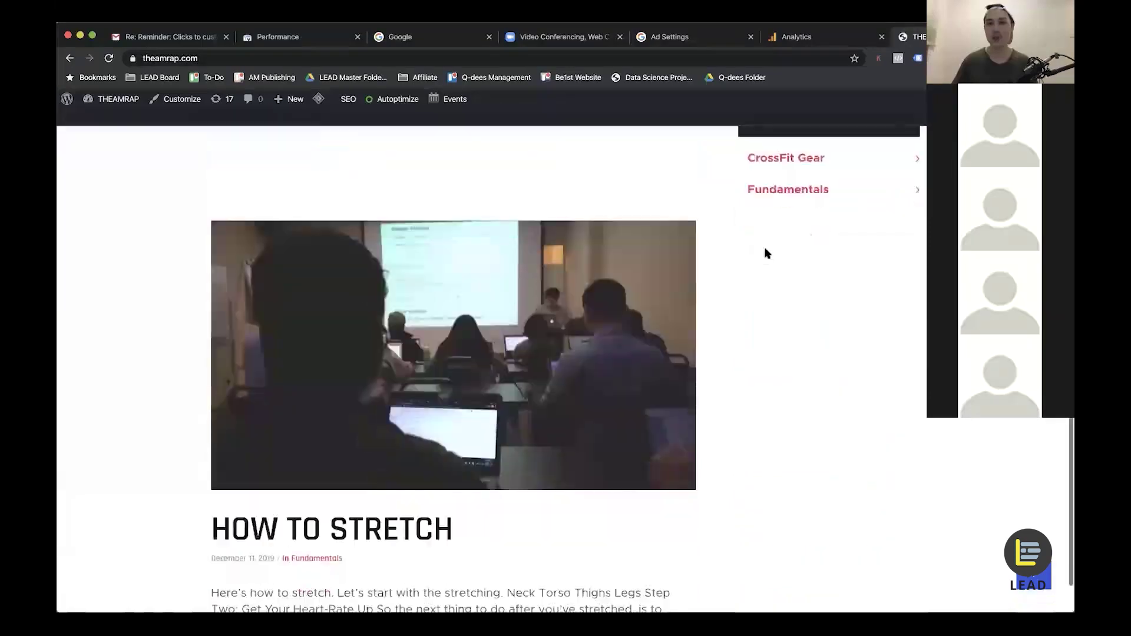
{"action": "scroll", "coordinate": [765, 253], "scroll_direction": "up", "scroll_amount": 2}
Examine the active users, top active pages and top locations in the Analytics Realtime Overview report.
{"action": "left_click", "coordinate": [798, 38]}
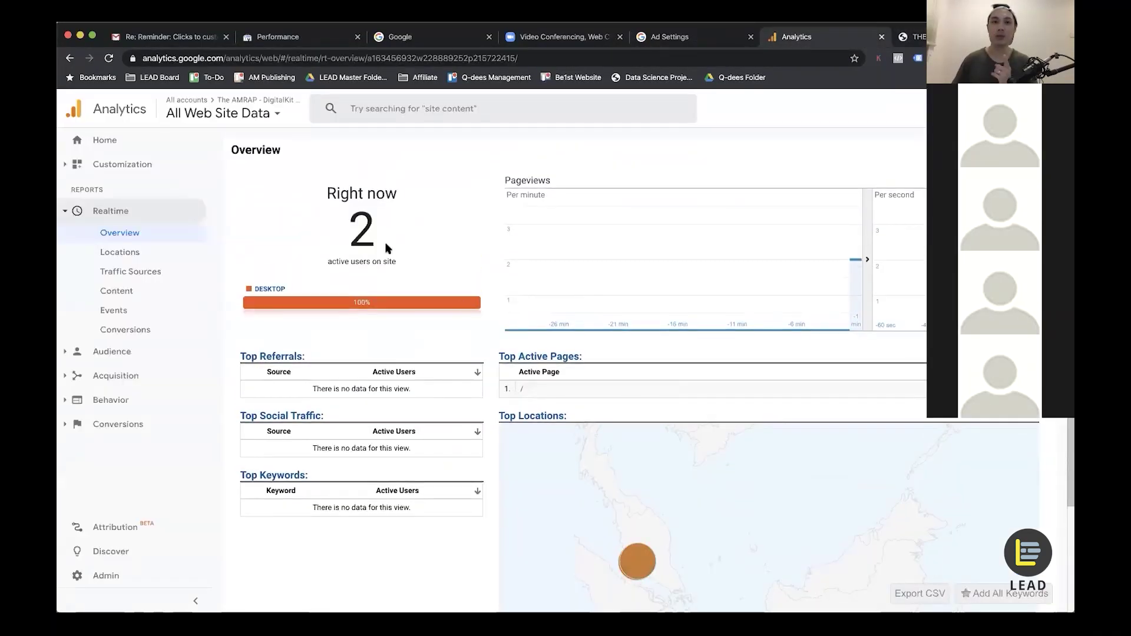
{"action": "left_click_drag", "start_coordinate": [357, 232], "coordinate": [373, 252]}
{"action": "scroll", "coordinate": [492, 309], "scroll_direction": "down", "scroll_amount": 2}
{"action": "scroll", "coordinate": [492, 308], "scroll_direction": "up", "scroll_amount": 1}
{"action": "left_click_drag", "start_coordinate": [351, 227], "coordinate": [429, 235]}
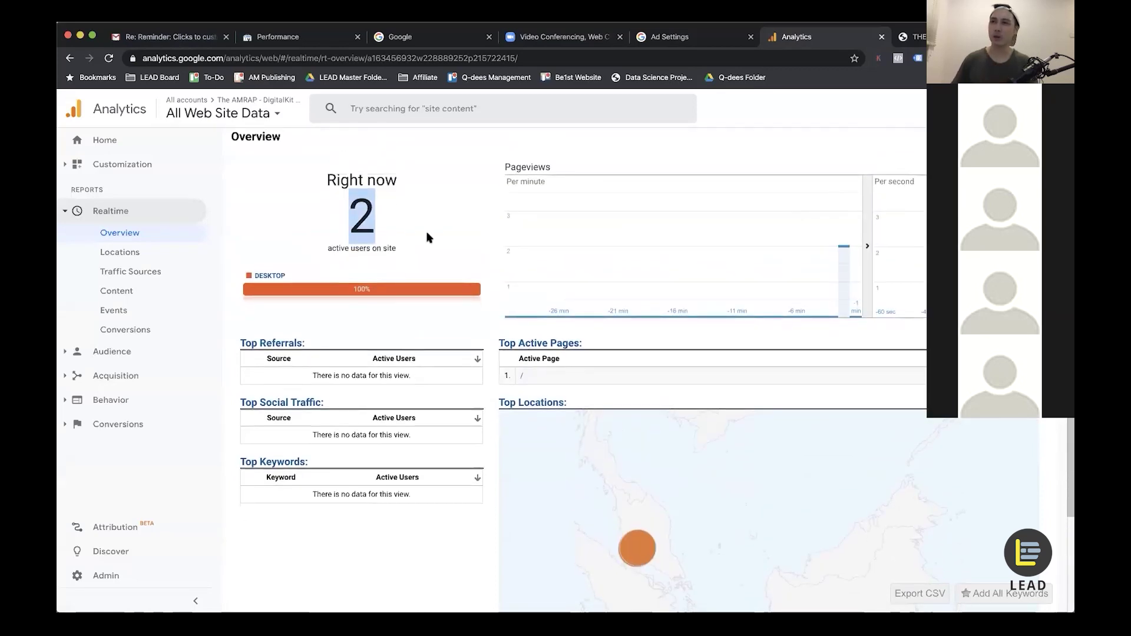
{"action": "left_click", "coordinate": [404, 256]}
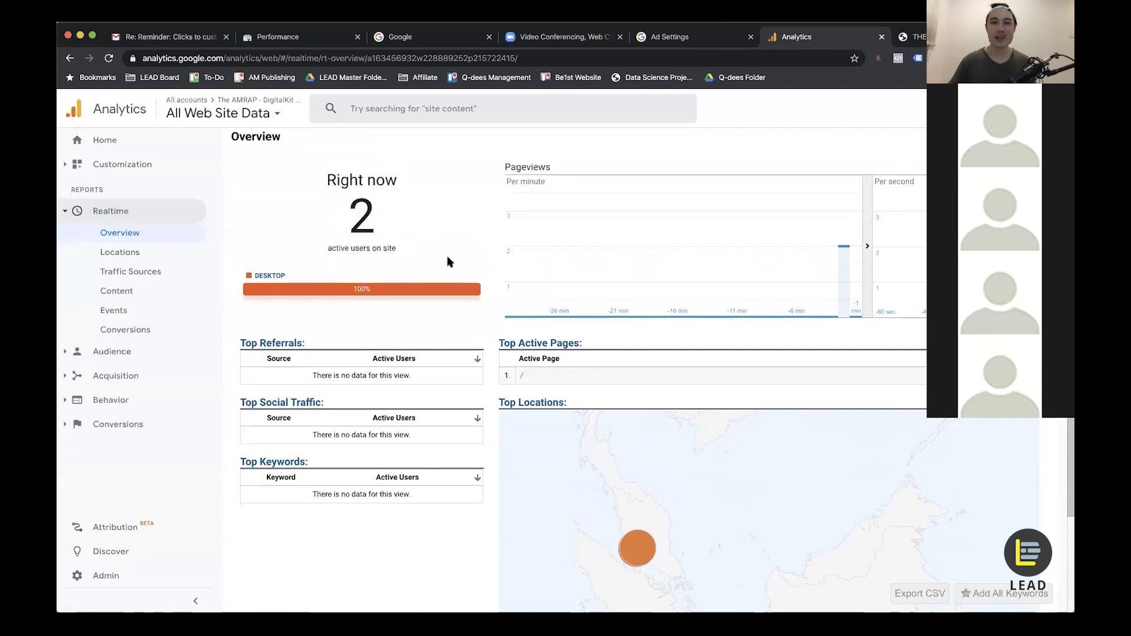
{"action": "scroll", "coordinate": [488, 271], "scroll_direction": "down", "scroll_amount": 3}
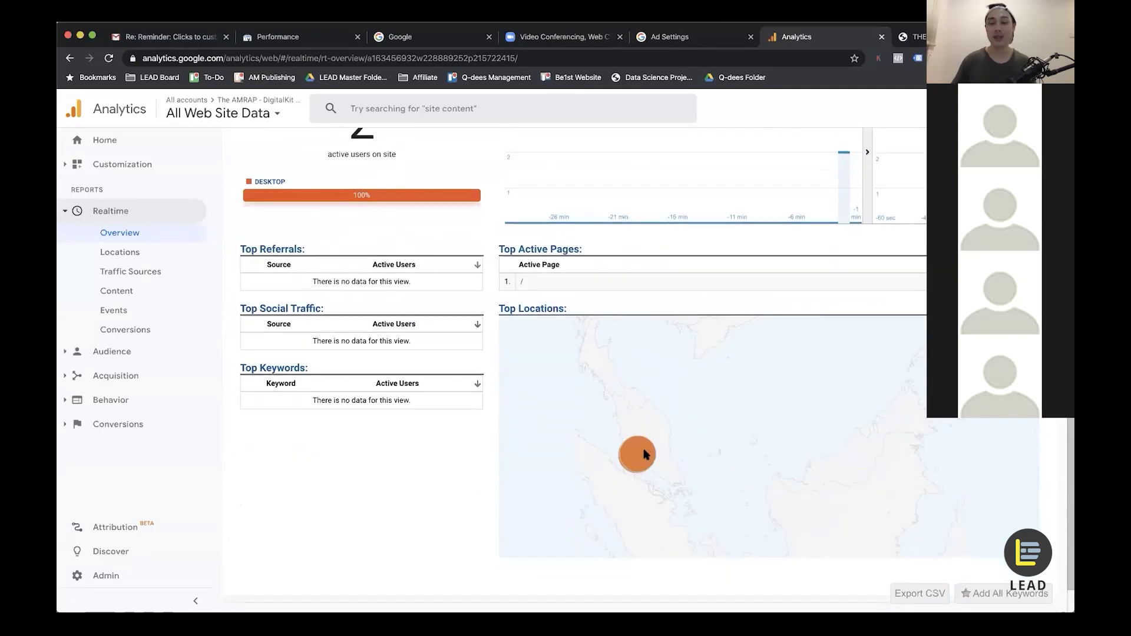
{"action": "mouse_move", "coordinate": [680, 417]}
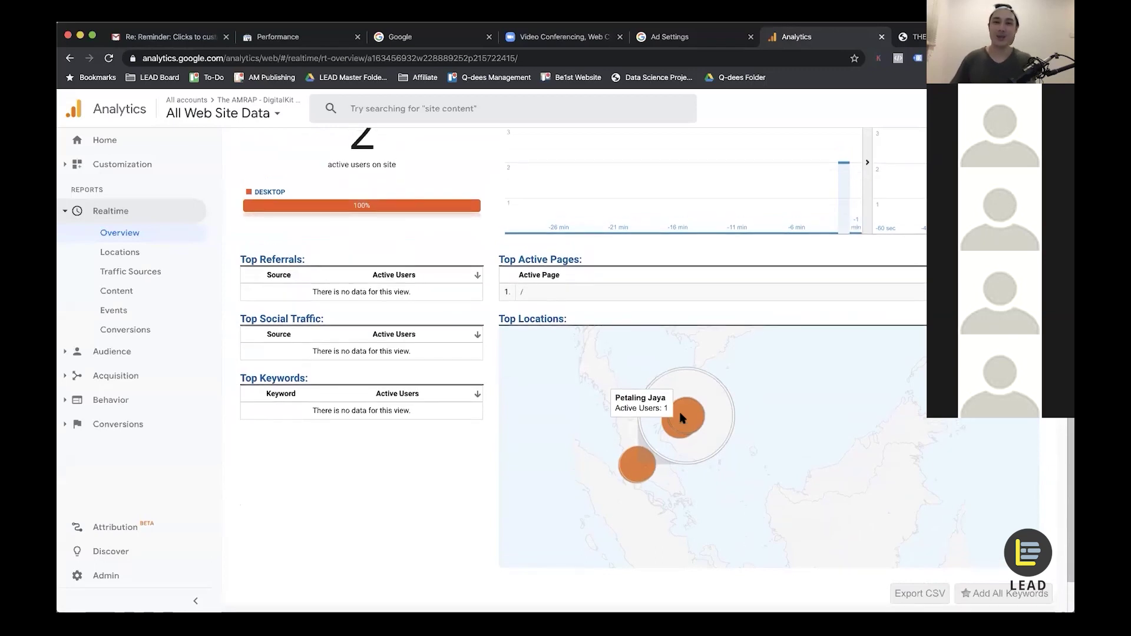
{"action": "scroll", "coordinate": [521, 288], "scroll_direction": "up", "scroll_amount": 5}
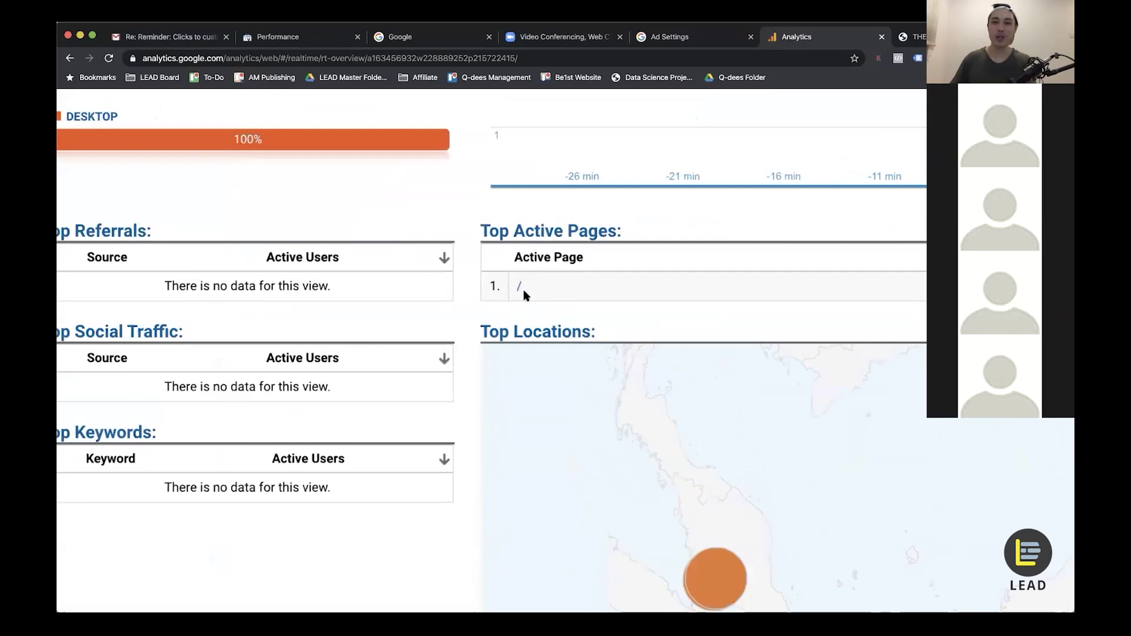
{"action": "scroll", "coordinate": [522, 288], "scroll_direction": "down", "scroll_amount": 5}
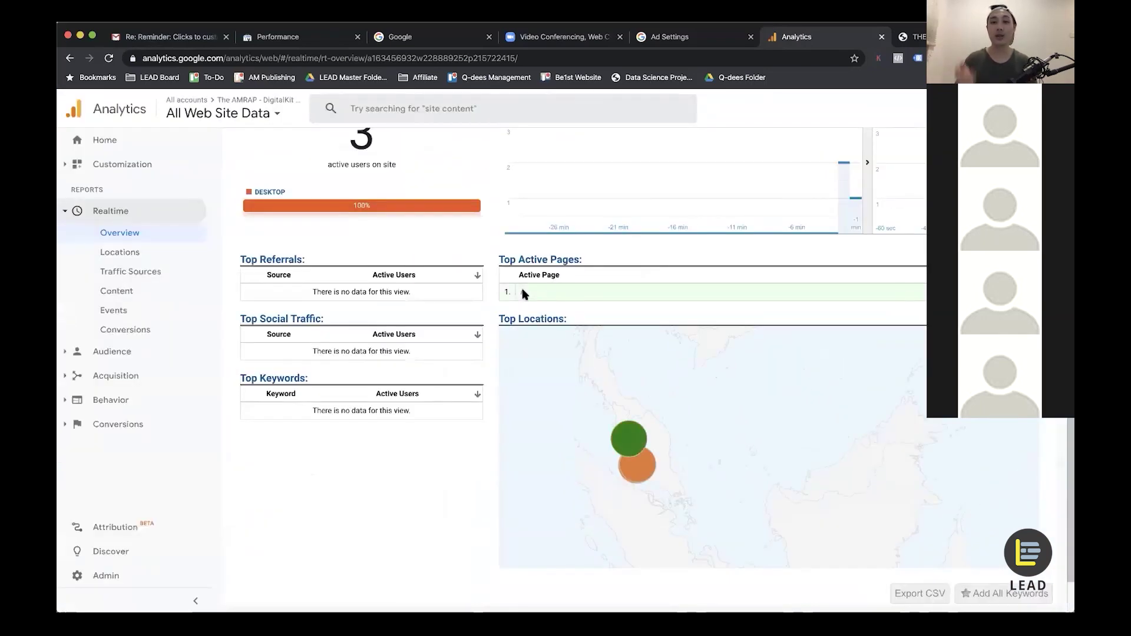
{"action": "scroll", "coordinate": [623, 516], "scroll_direction": "up", "scroll_amount": 2}
{"action": "mouse_move", "coordinate": [633, 522]}
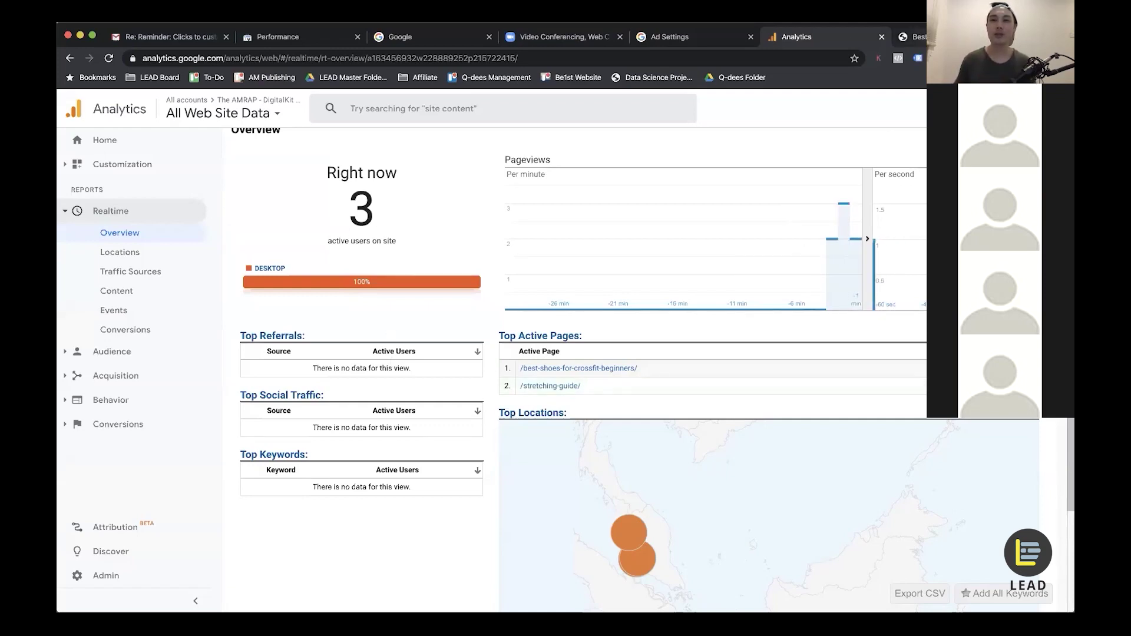
Open Mailchimp in a new browser tab and go to its Campaigns page.
{"action": "key", "text": "ctrl+Tab"}
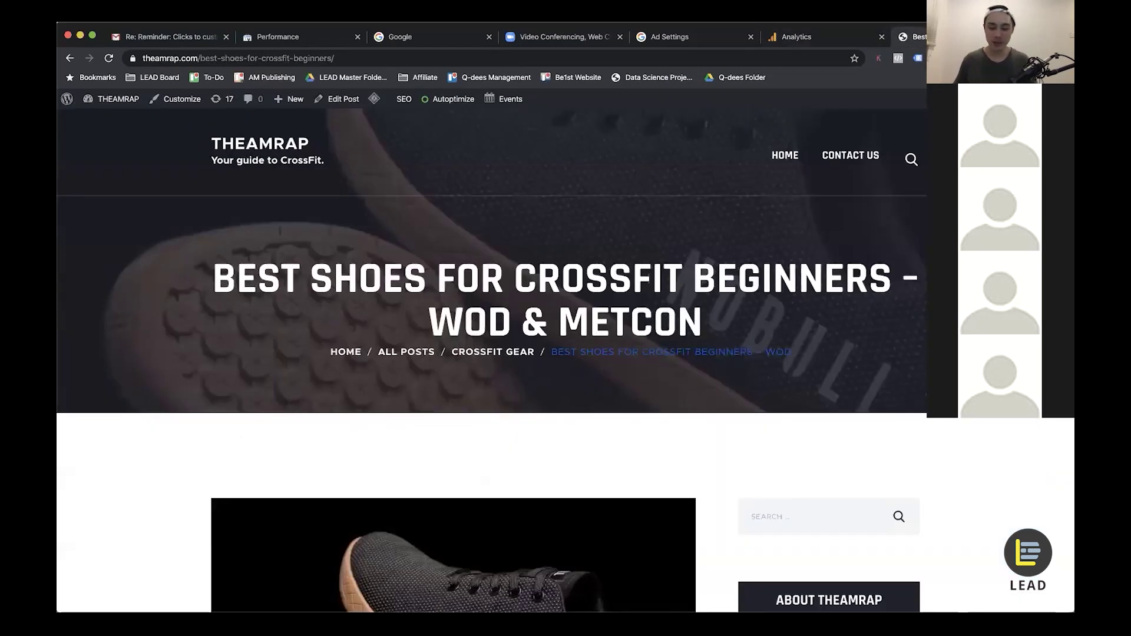
{"action": "key", "text": "ctrl+t"}
{"action": "type", "text": "mail"}
{"action": "key", "text": "Return"}
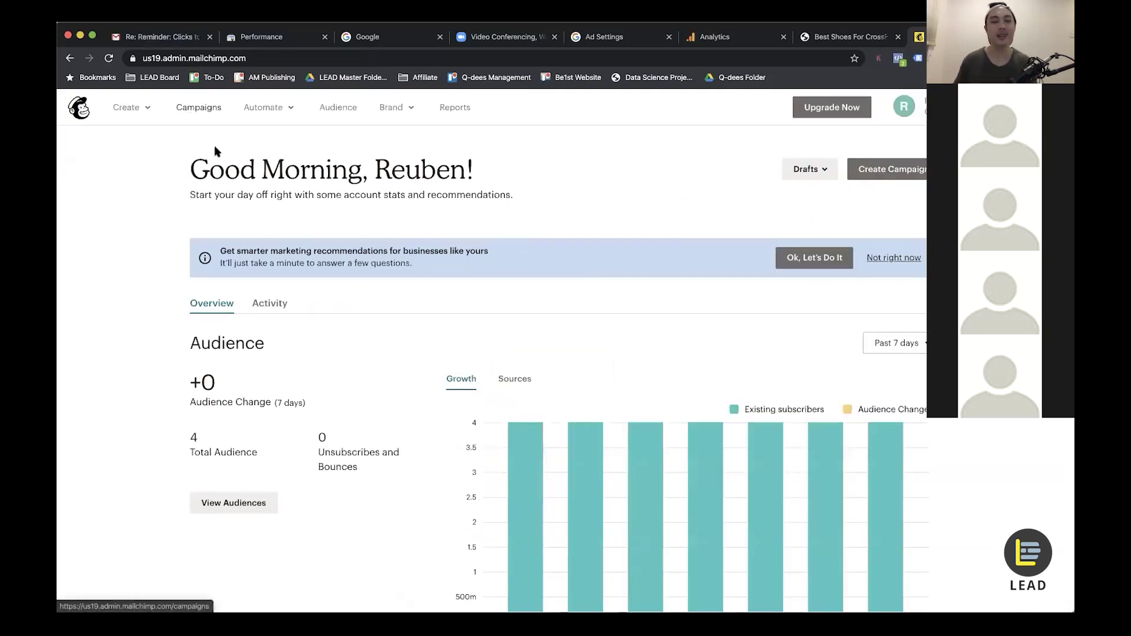
{"action": "left_click", "coordinate": [204, 110]}
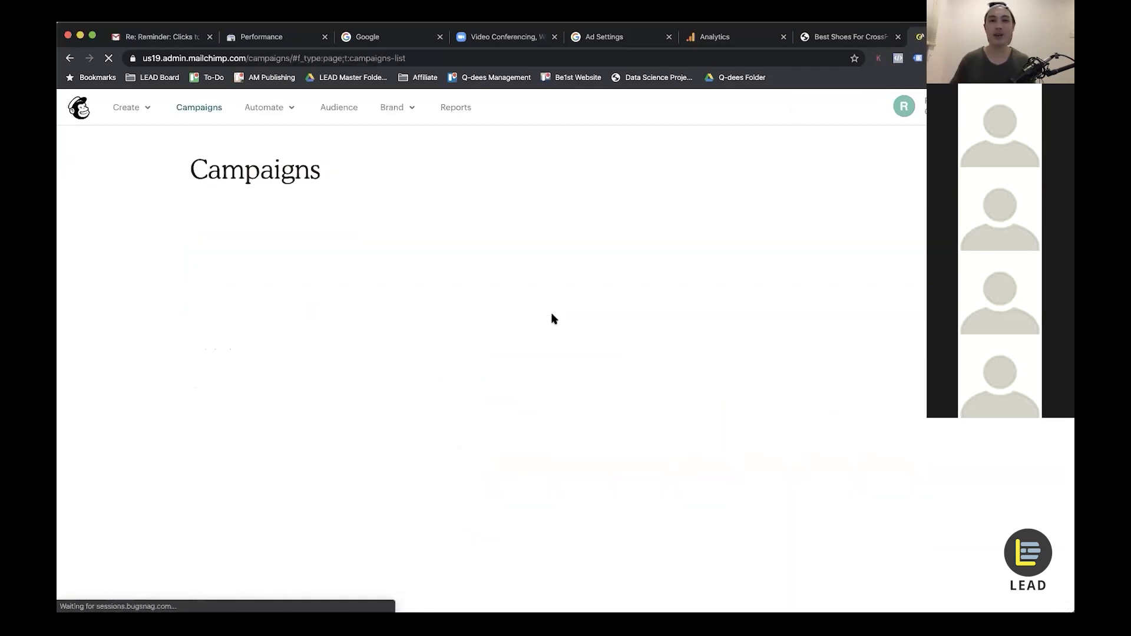
Open the live onlineprogram page of the Limited Online Coaching - Gym Buff Boys landing page from the campaigns list.
{"action": "scroll", "coordinate": [574, 299], "scroll_direction": "down", "scroll_amount": 3}
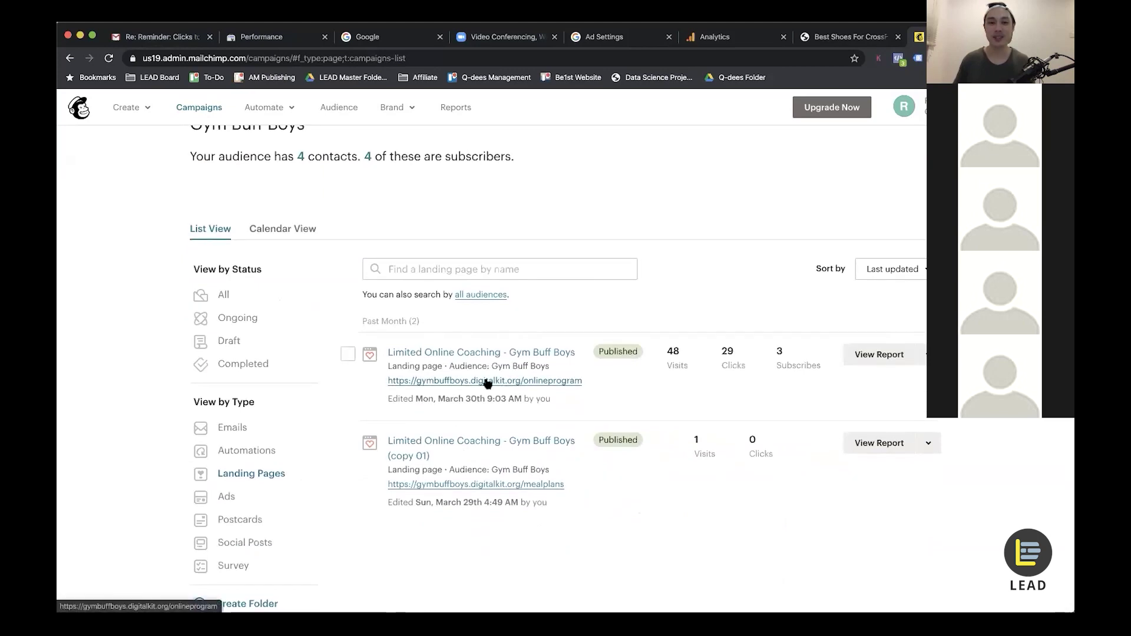
{"action": "left_click", "coordinate": [453, 383]}
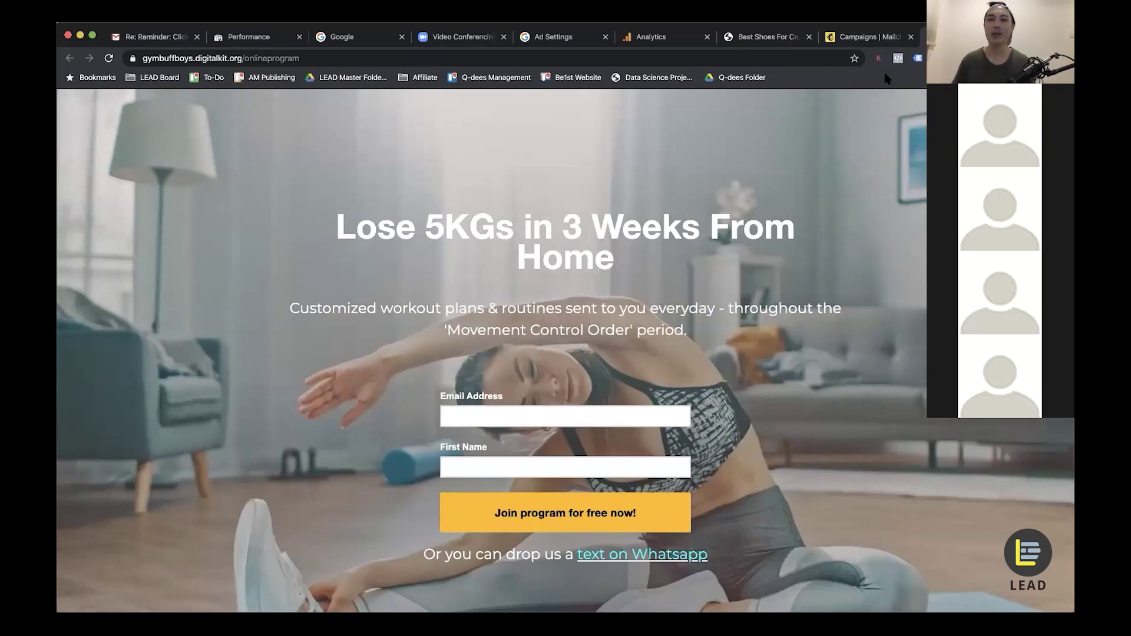
Switch to Google Analytics and open the Tracking Code page in the property's Tracking Info admin settings.
{"action": "left_click", "coordinate": [661, 37]}
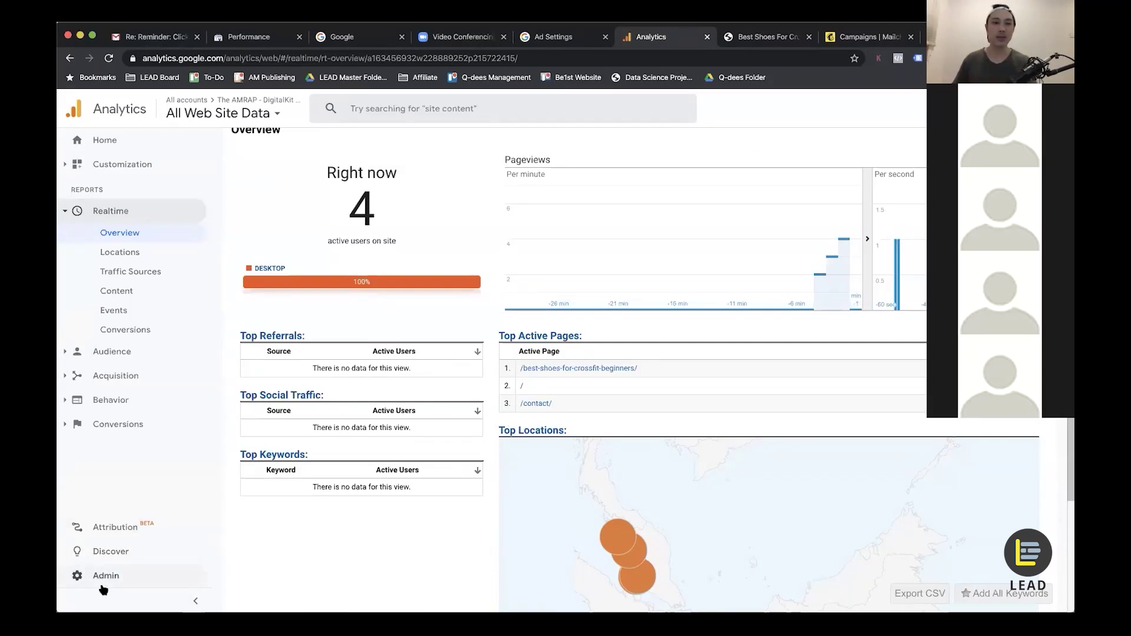
{"action": "scroll", "coordinate": [103, 589], "scroll_direction": "up", "scroll_amount": 5}
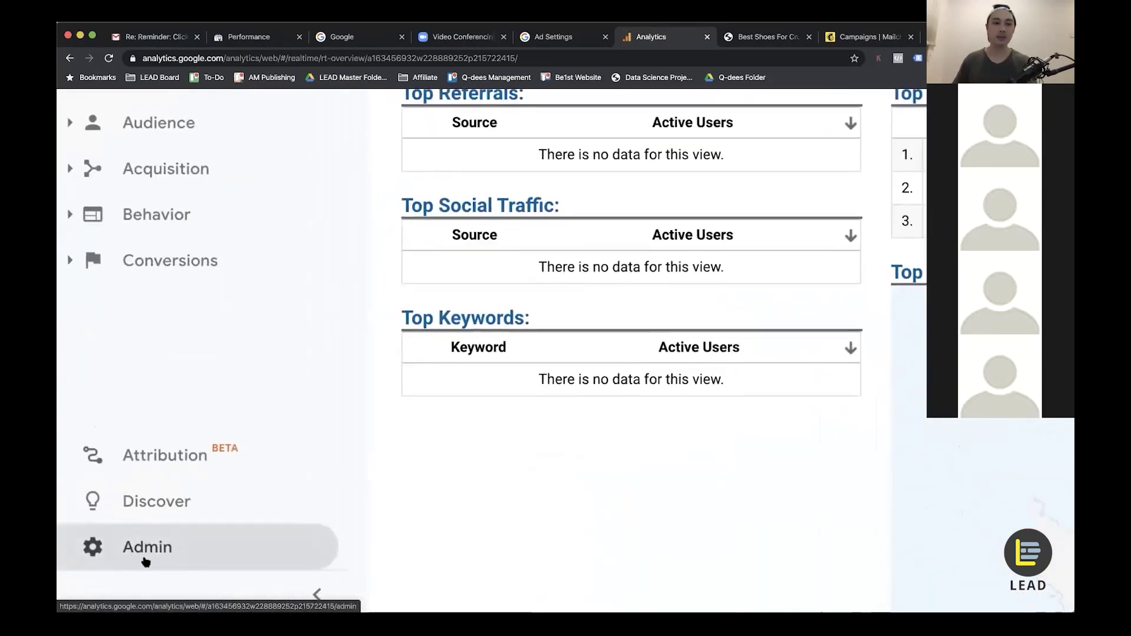
{"action": "scroll", "coordinate": [145, 562], "scroll_direction": "down", "scroll_amount": 5}
{"action": "left_click", "coordinate": [109, 580]}
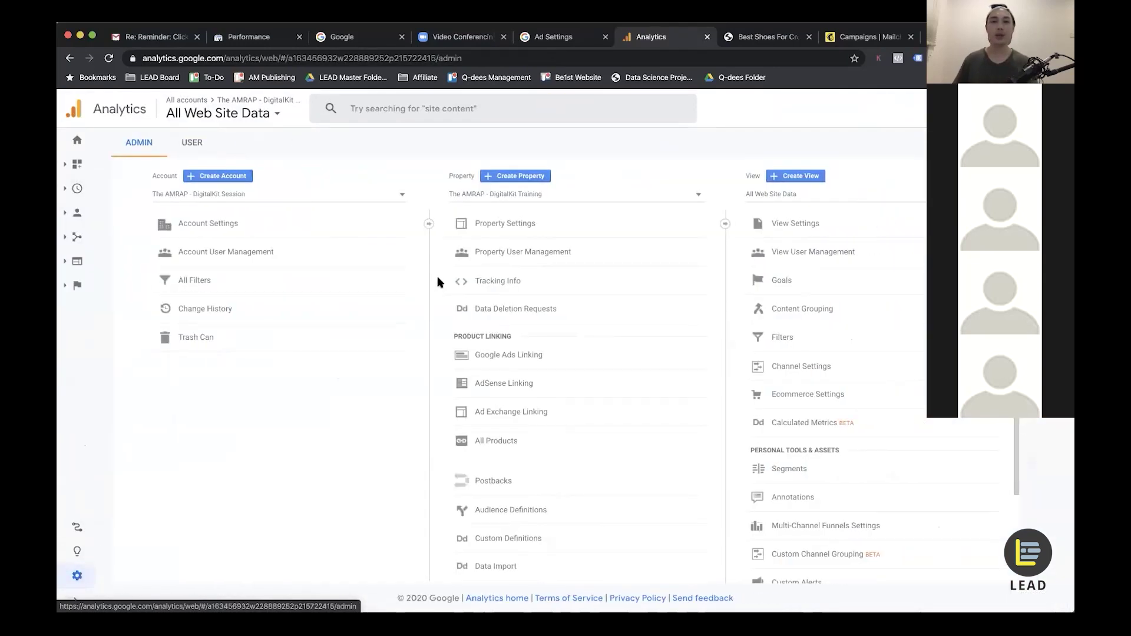
{"action": "scroll", "coordinate": [505, 287], "scroll_direction": "up", "scroll_amount": 5}
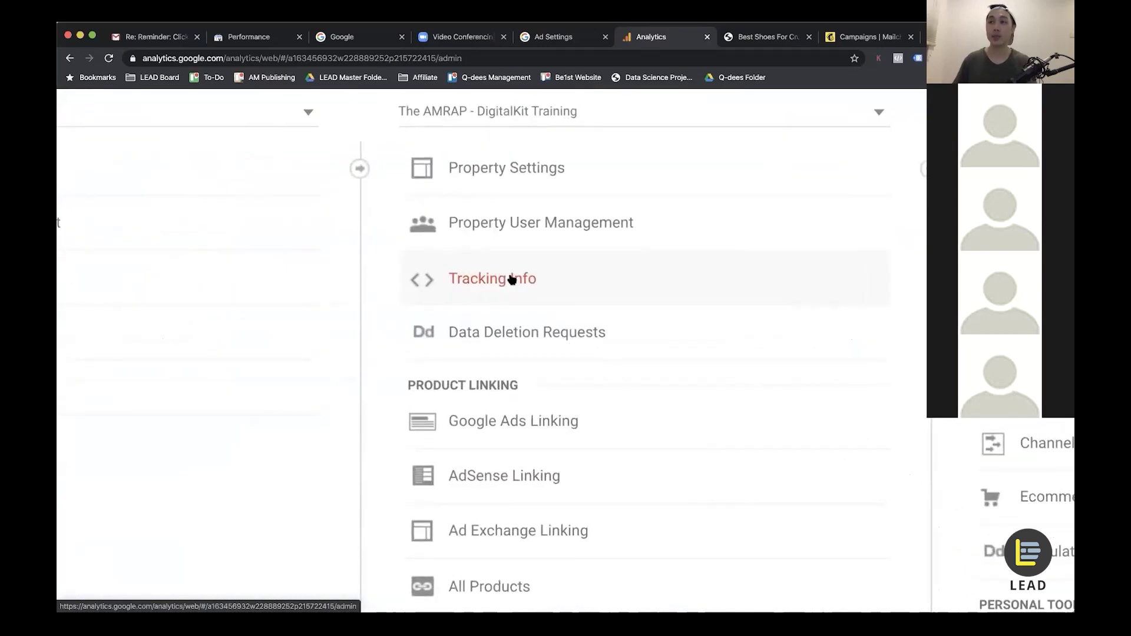
{"action": "left_click", "coordinate": [512, 279]}
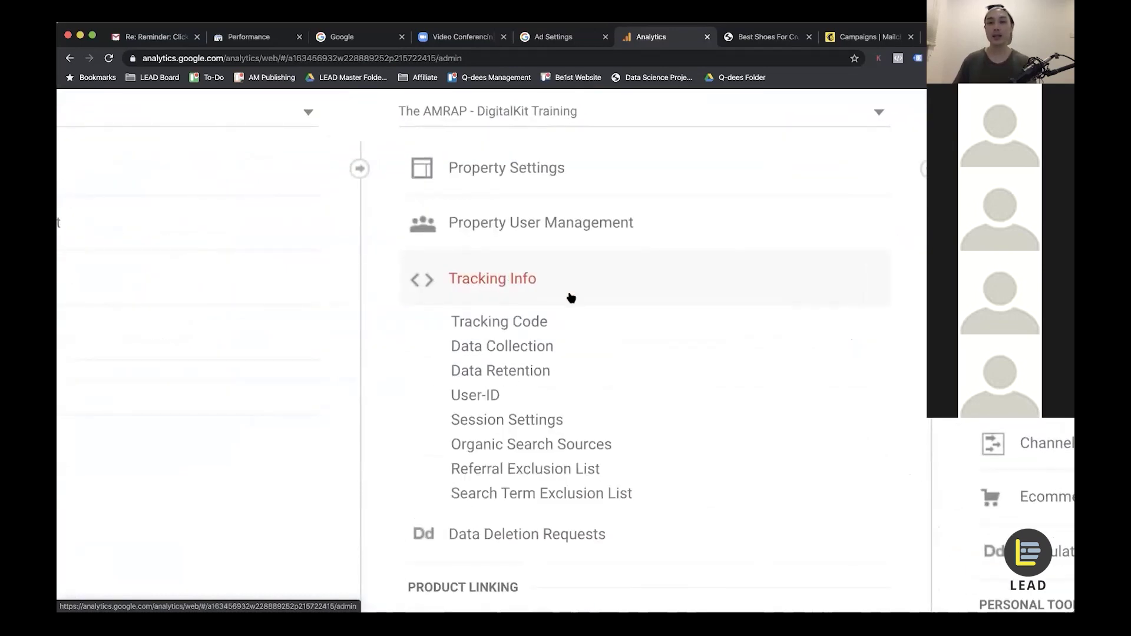
{"action": "scroll", "coordinate": [570, 298], "scroll_direction": "down", "scroll_amount": 5}
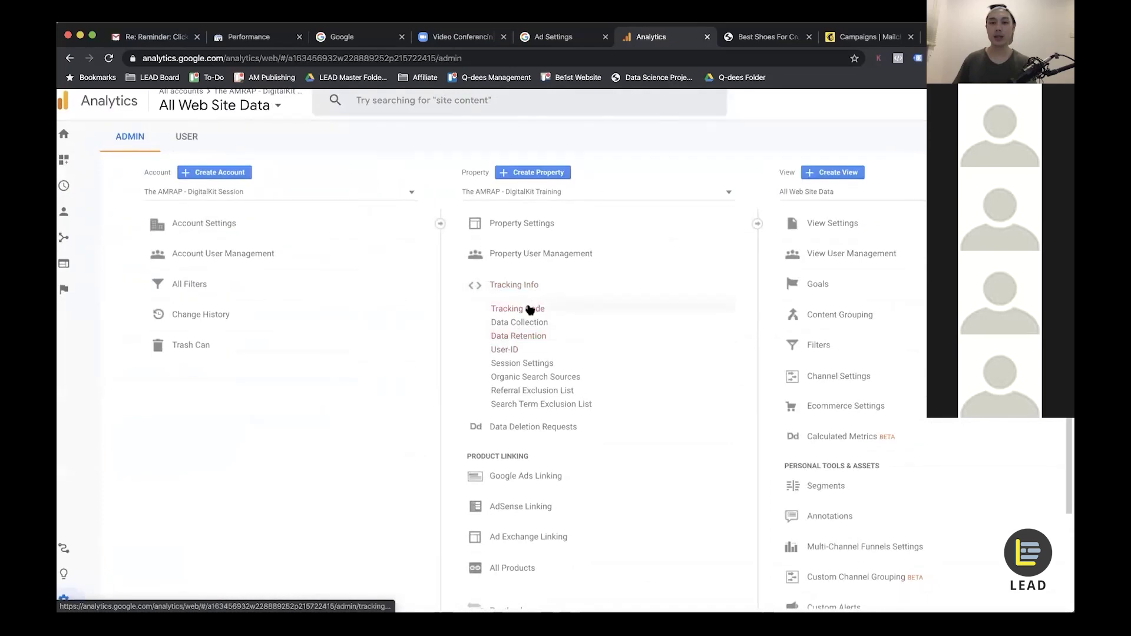
{"action": "left_click", "coordinate": [529, 309]}
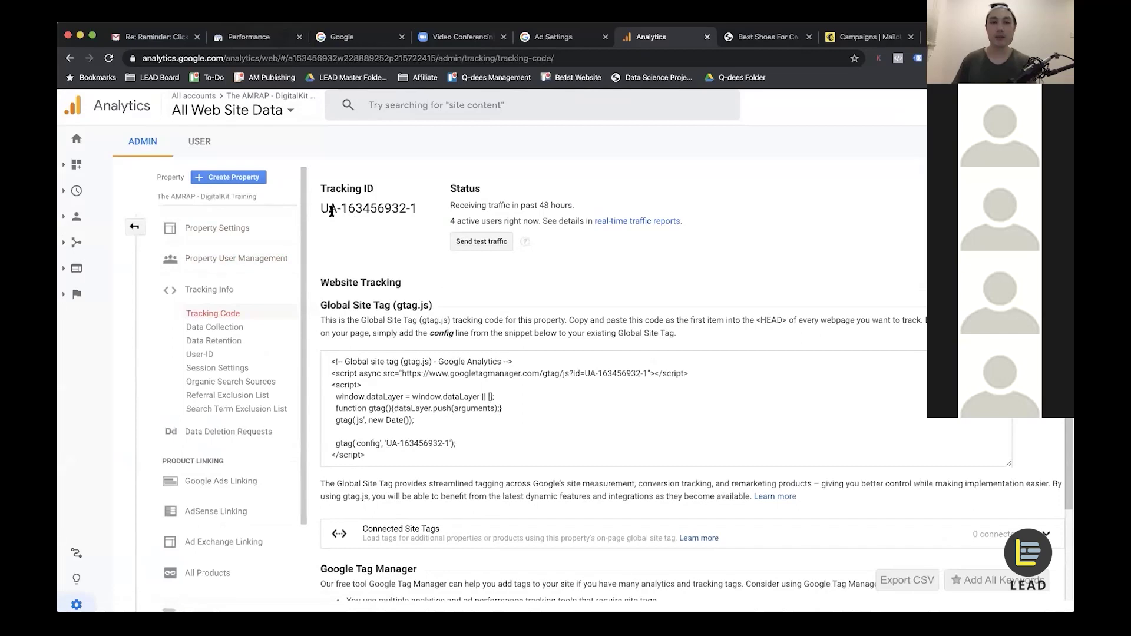
Copy the property's Tracking ID rather than the full Global Site Tag code.
{"action": "left_click_drag", "start_coordinate": [333, 208], "coordinate": [419, 211]}
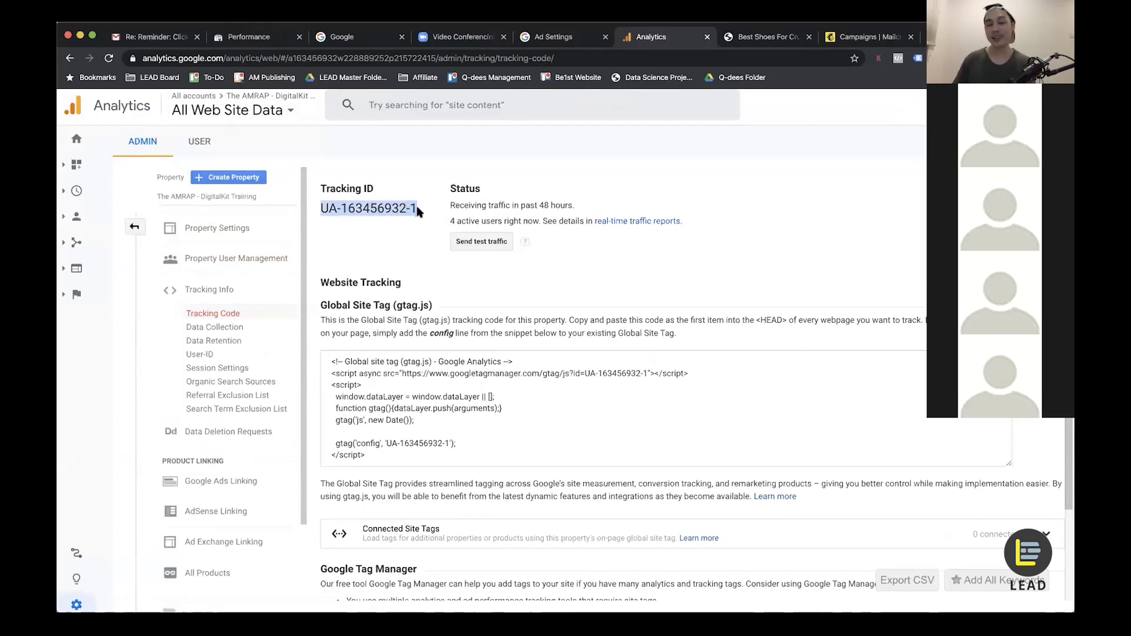
{"action": "left_click_drag", "start_coordinate": [329, 358], "coordinate": [500, 457]}
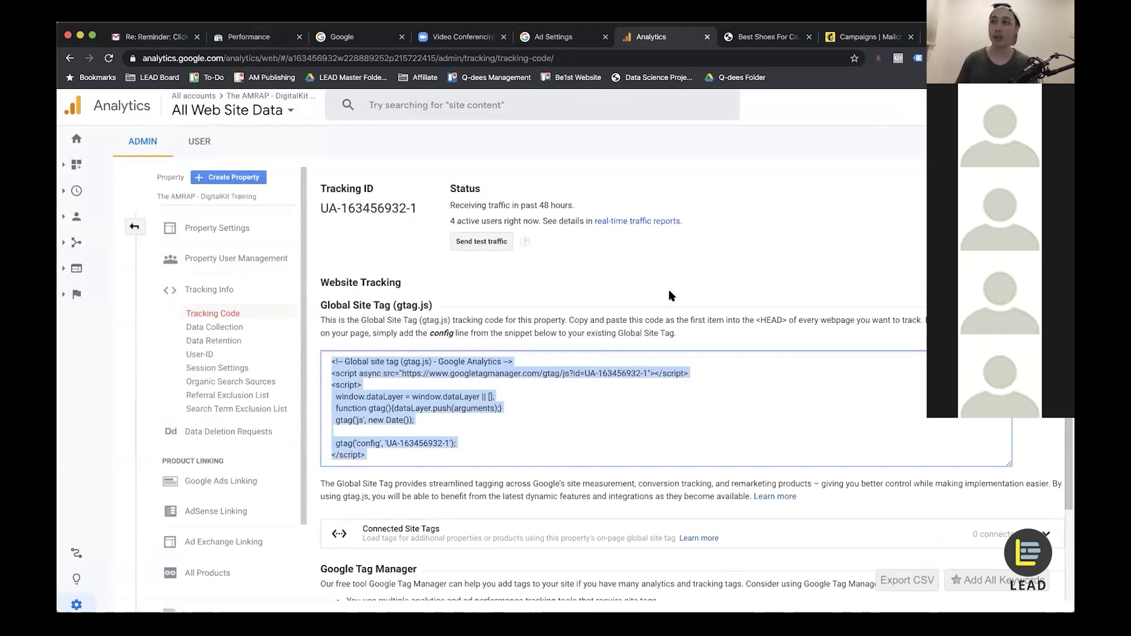
{"action": "left_click_drag", "start_coordinate": [322, 209], "coordinate": [417, 209]}
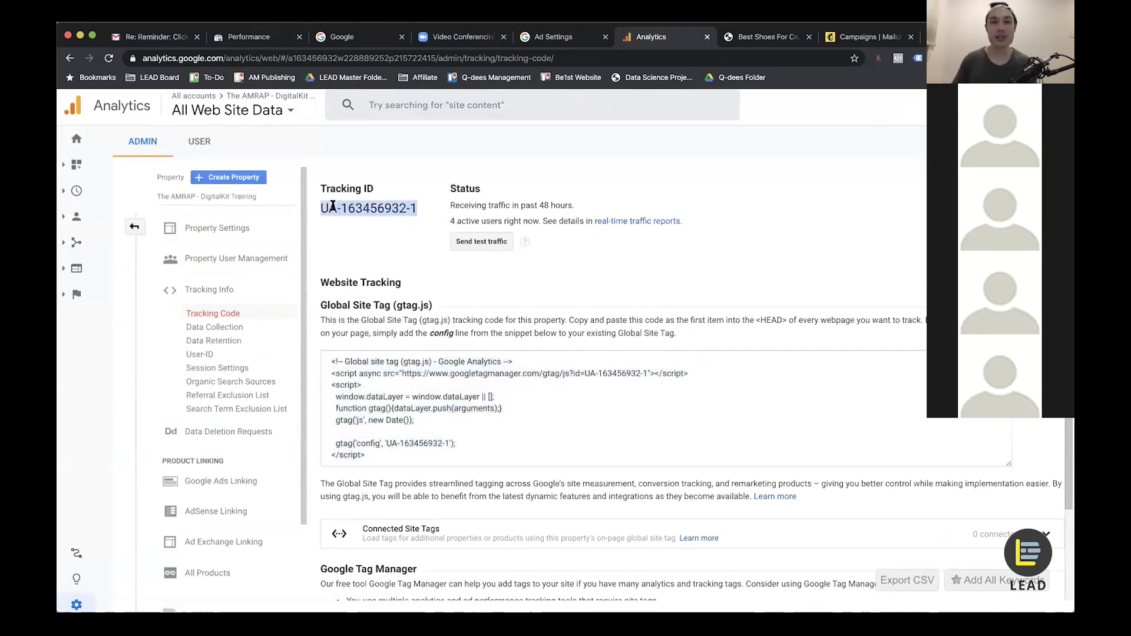
Switch back to Mailchimp, open the first Limited Online Coaching - Gym Buff Boys landing page for editing and find its Settings & Tracking section.
{"action": "left_click", "coordinate": [866, 37]}
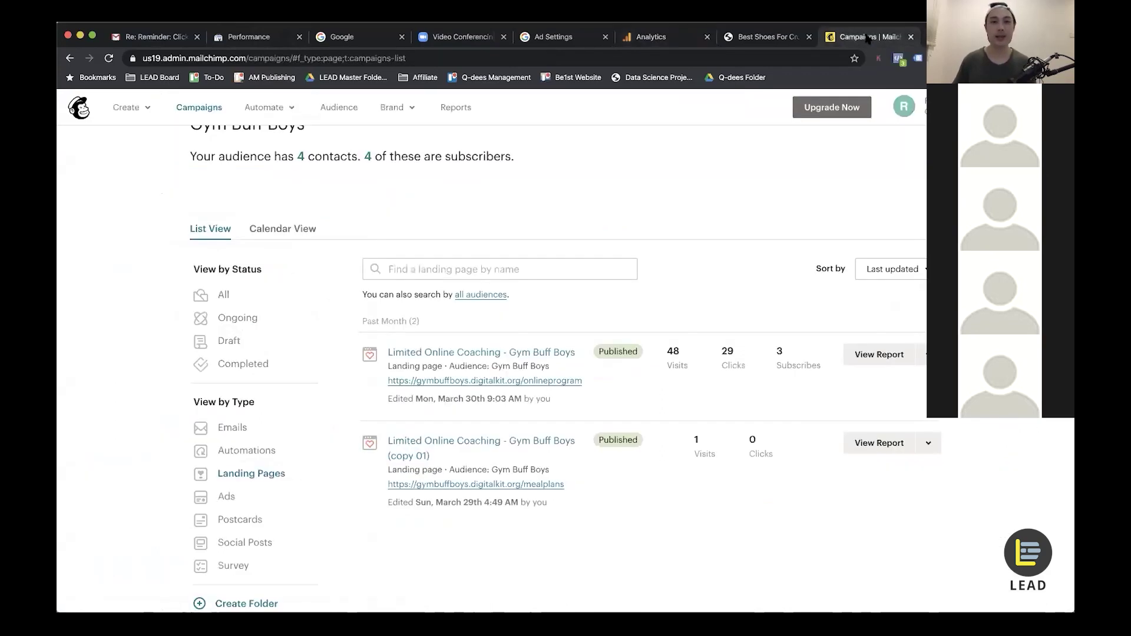
{"action": "left_click", "coordinate": [922, 354]}
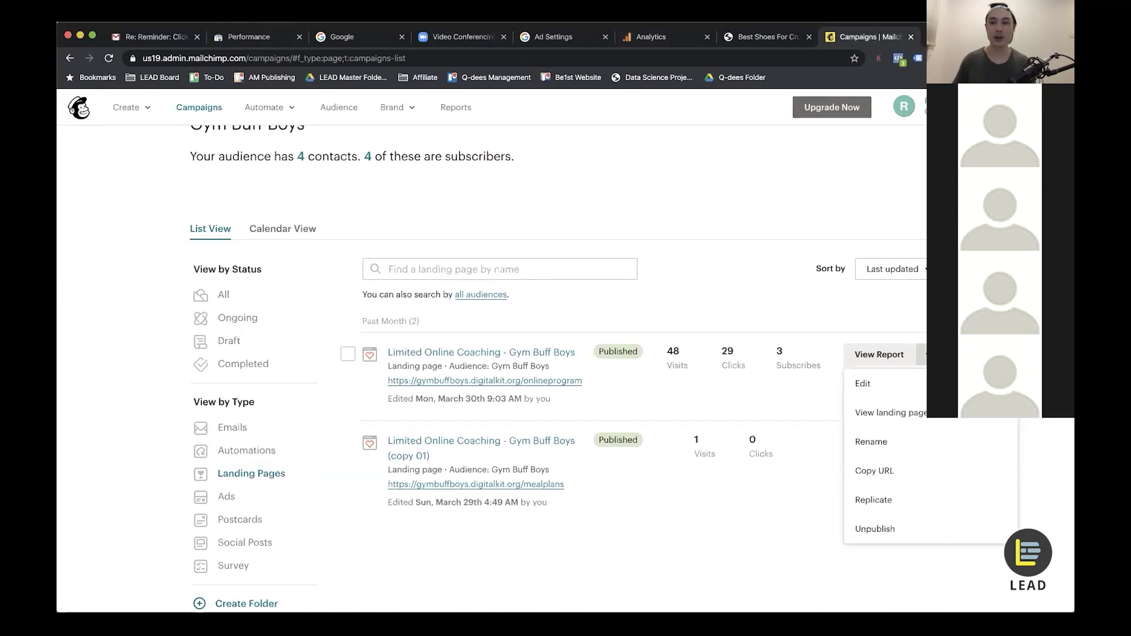
{"action": "left_click", "coordinate": [882, 385]}
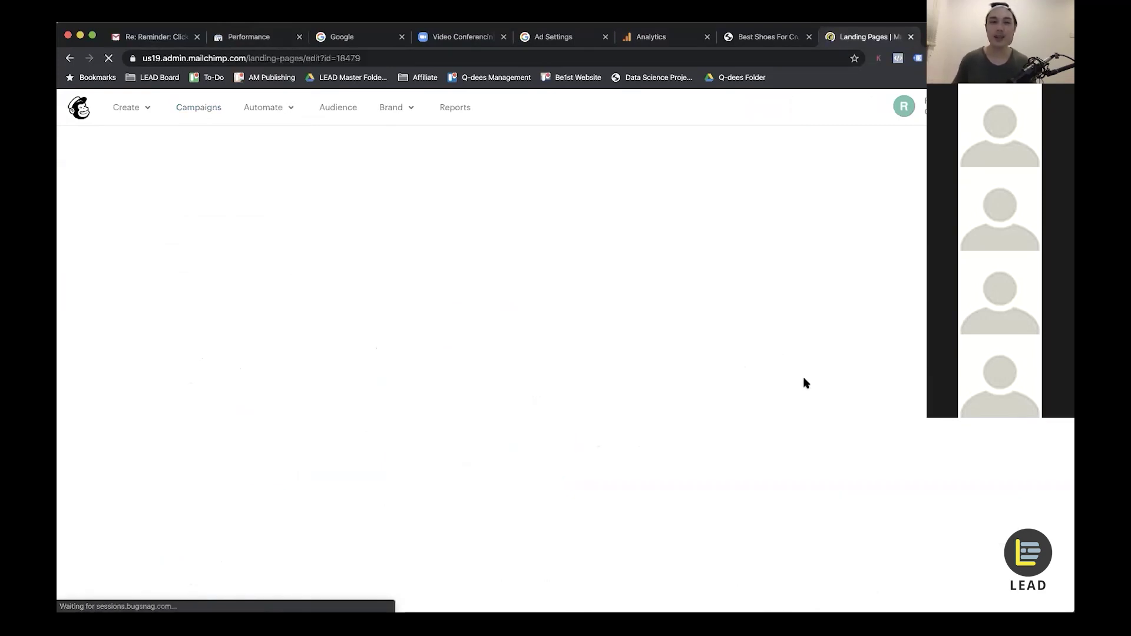
{"action": "scroll", "coordinate": [661, 206], "scroll_direction": "down", "scroll_amount": 5}
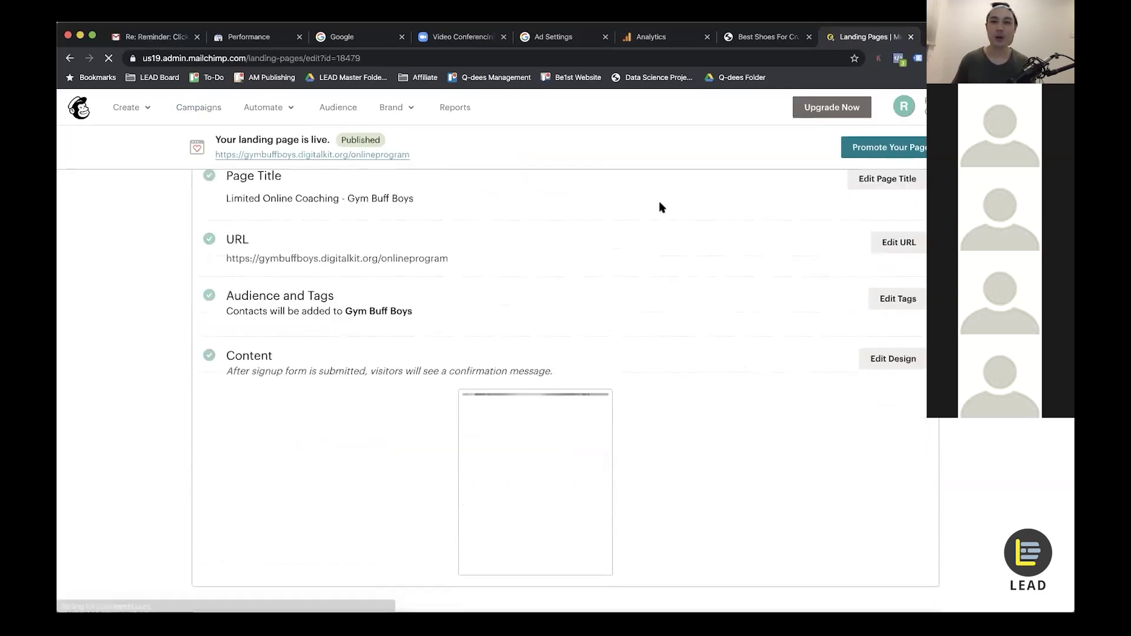
{"action": "scroll", "coordinate": [661, 206], "scroll_direction": "down", "scroll_amount": 1}
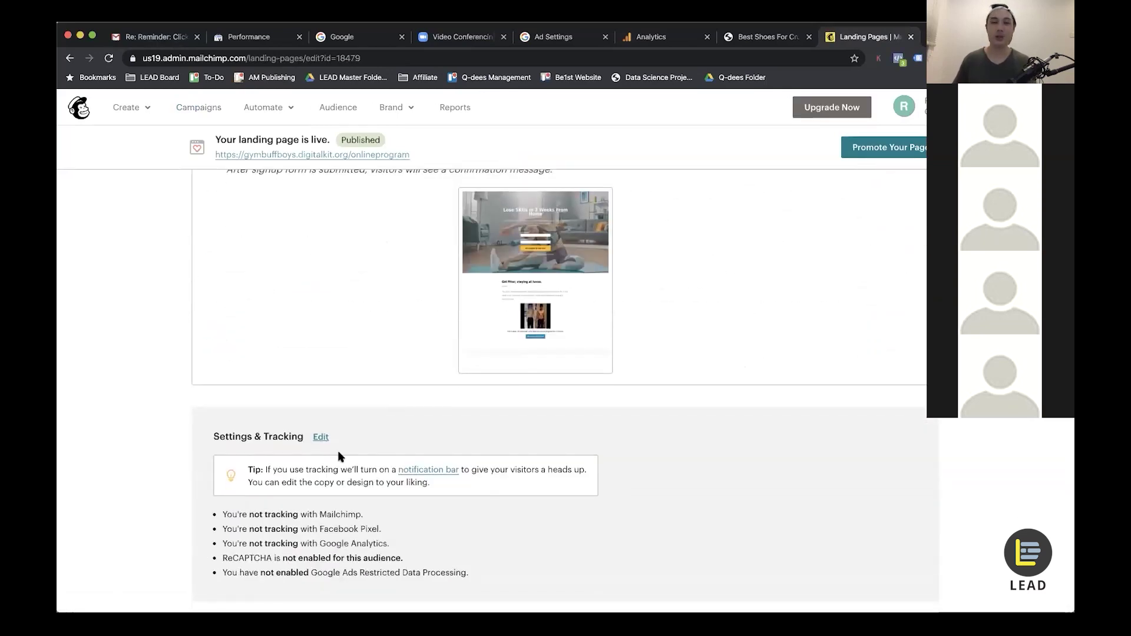
Enable Track with Google Analytics for the landing page, paste the copied tracking ID as the Google Analytics ID and save.
{"action": "scroll", "coordinate": [292, 478], "scroll_direction": "up", "scroll_amount": 5}
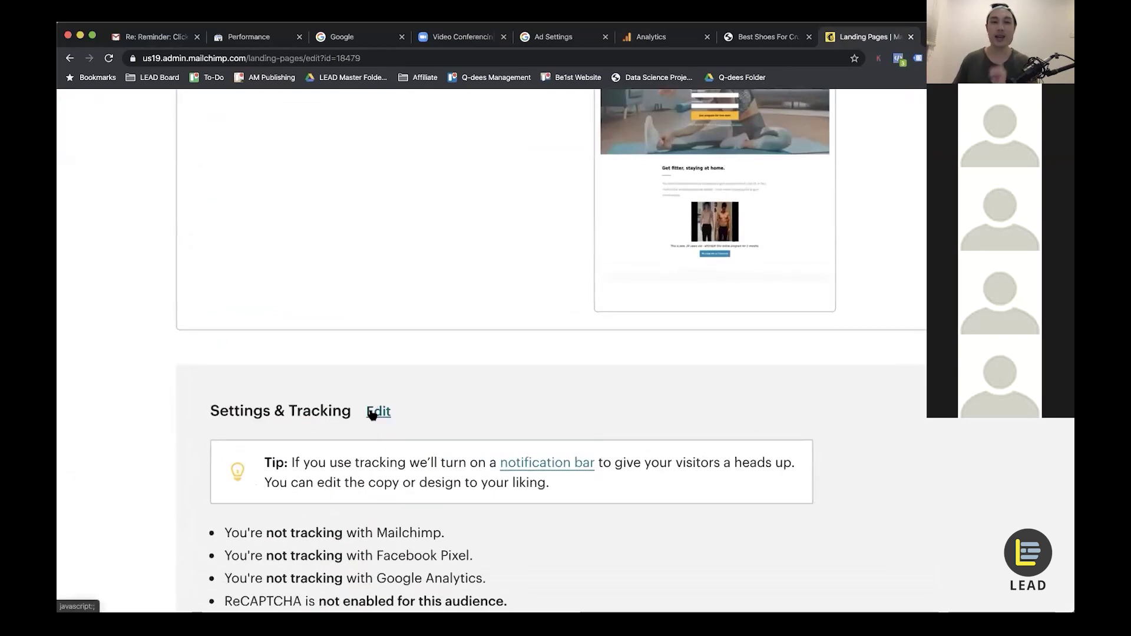
{"action": "scroll", "coordinate": [373, 413], "scroll_direction": "down", "scroll_amount": 1}
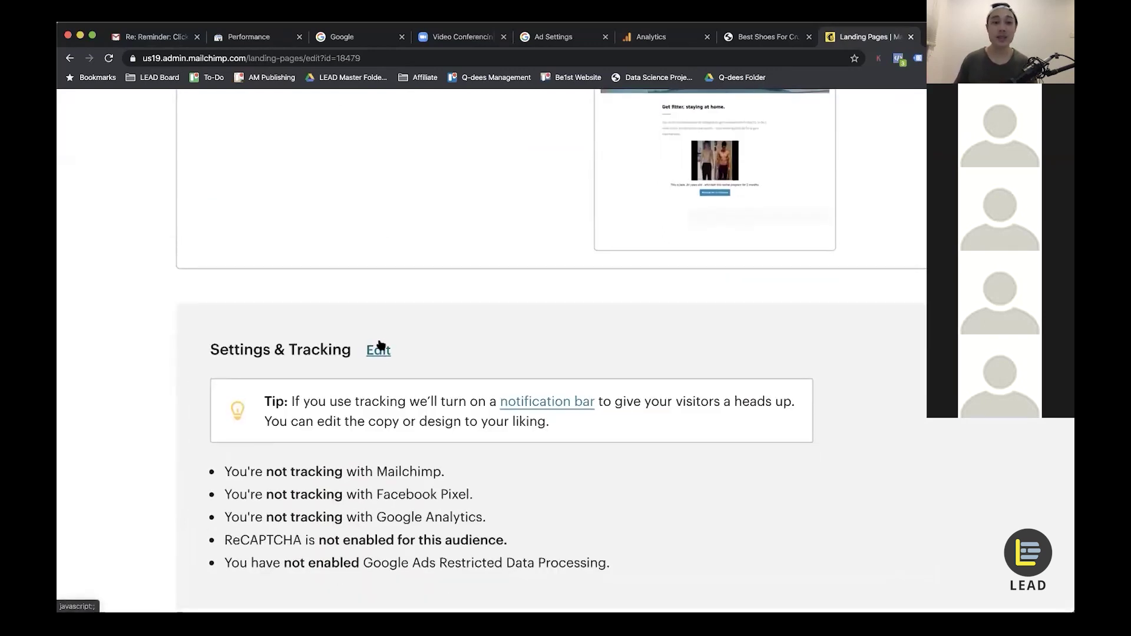
{"action": "left_click", "coordinate": [379, 350]}
{"action": "scroll", "coordinate": [383, 310], "scroll_direction": "down", "scroll_amount": 3}
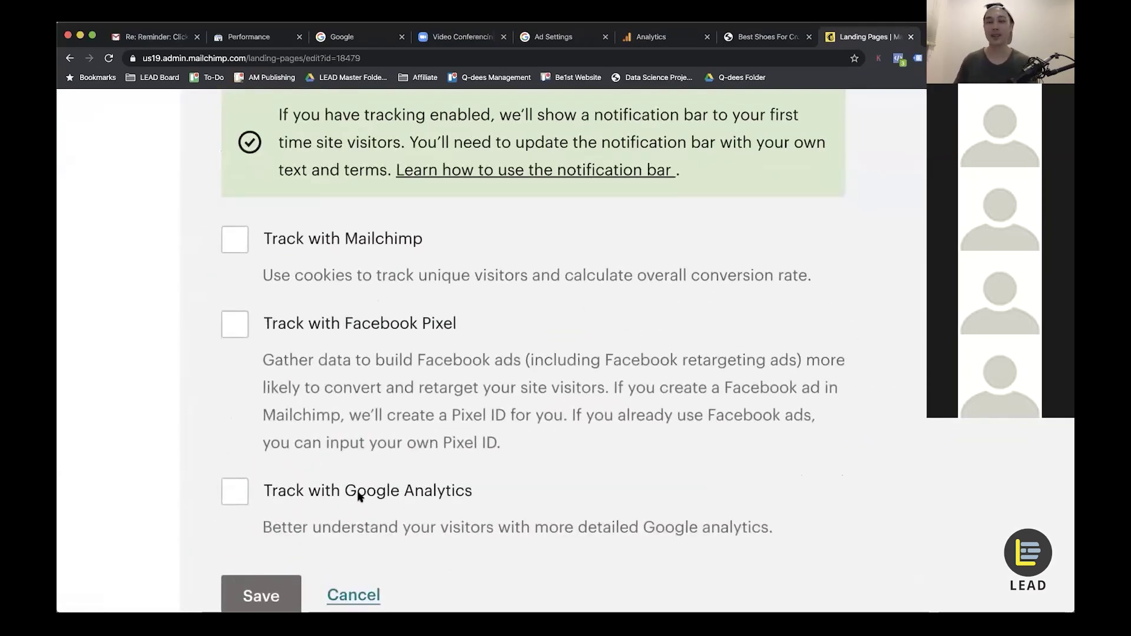
{"action": "left_click", "coordinate": [240, 496]}
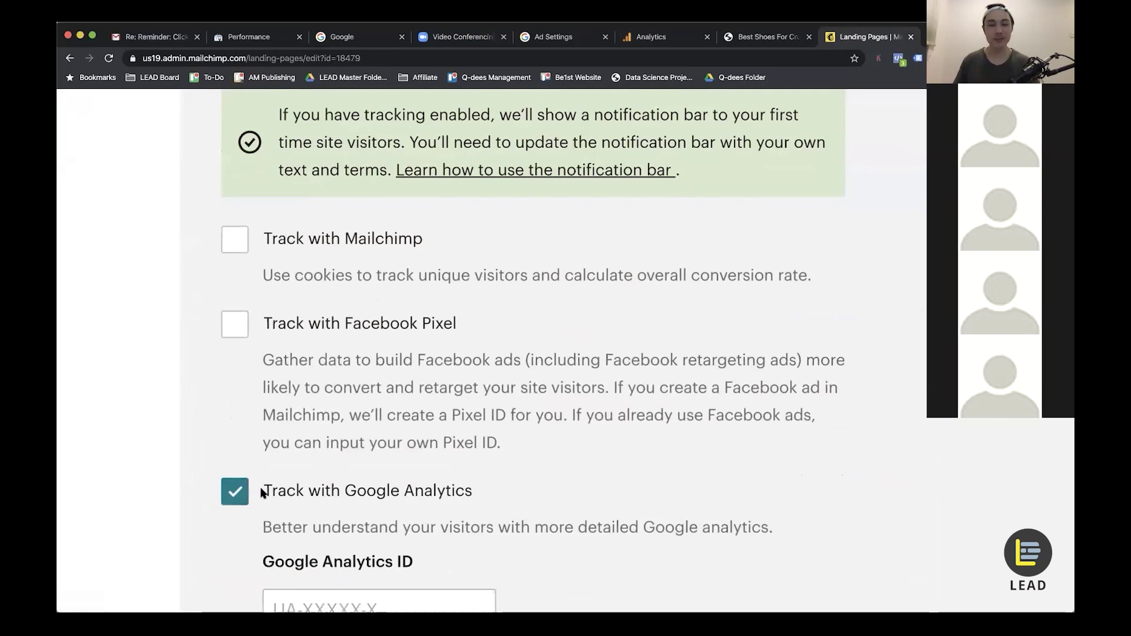
{"action": "scroll", "coordinate": [263, 492], "scroll_direction": "down", "scroll_amount": 2}
{"action": "left_click", "coordinate": [383, 518]}
{"action": "key", "text": "super+v"}
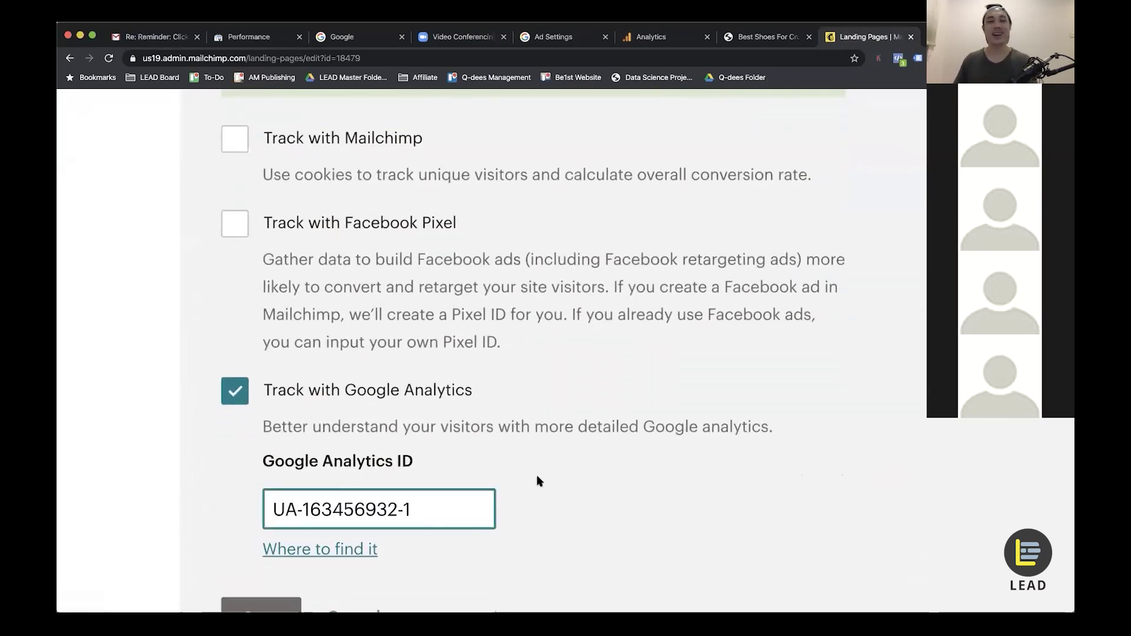
{"action": "left_click", "coordinate": [261, 604]}
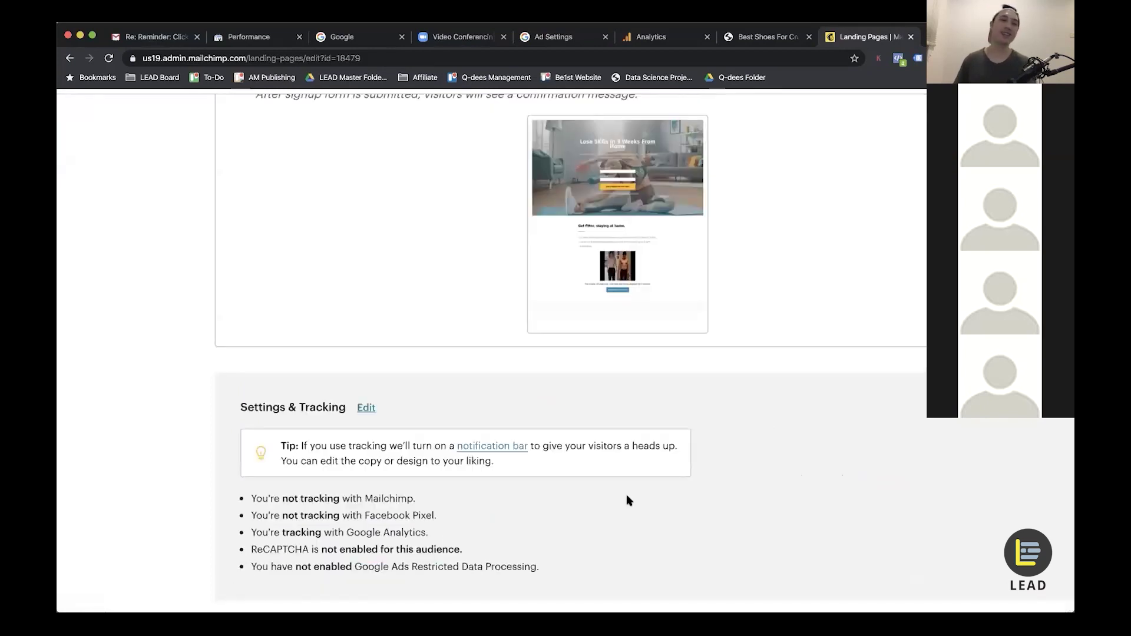
Open the published landing page from its gymbuffboys.digitalkit.org/onlineprogram link to generate a test visit.
{"action": "key", "text": "super+minus"}
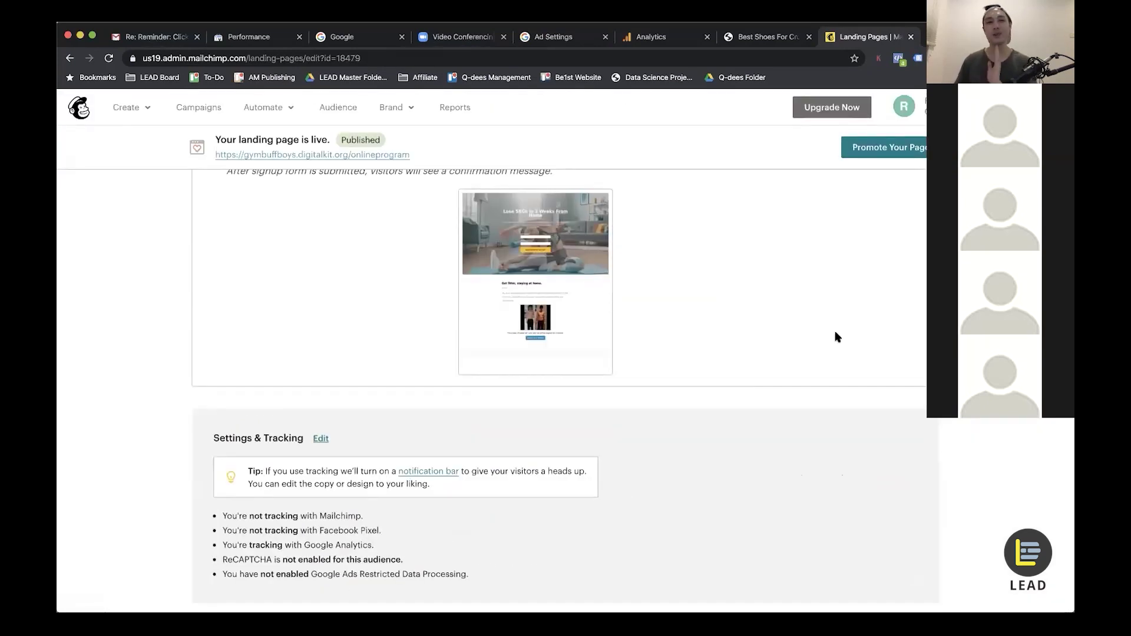
{"action": "scroll", "coordinate": [838, 336], "scroll_direction": "up", "scroll_amount": 5}
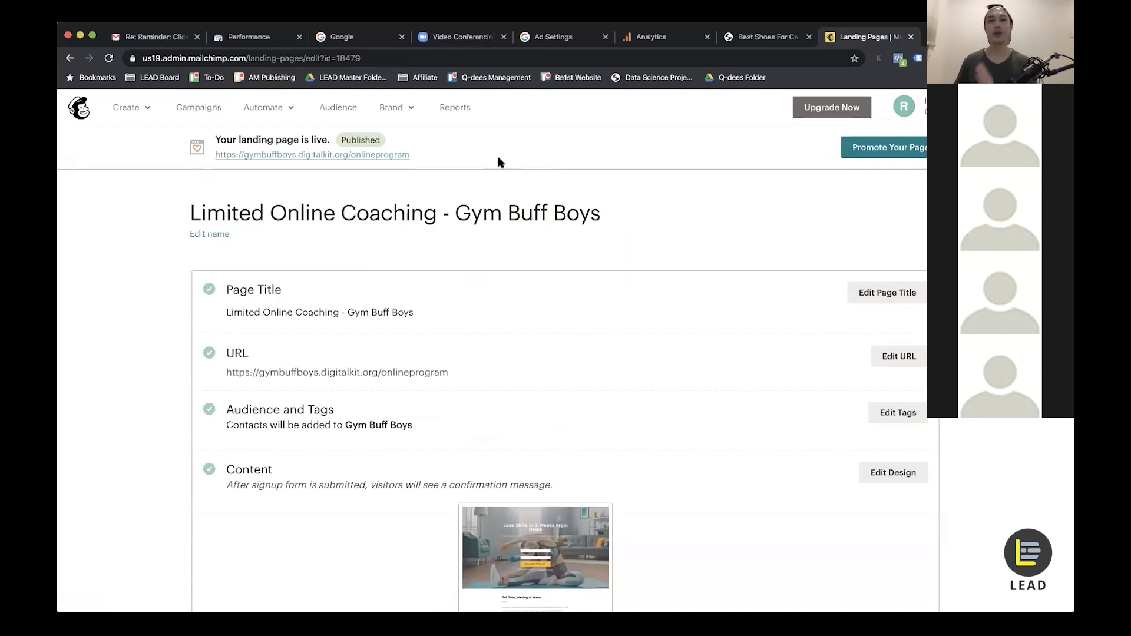
{"action": "left_click", "coordinate": [323, 155]}
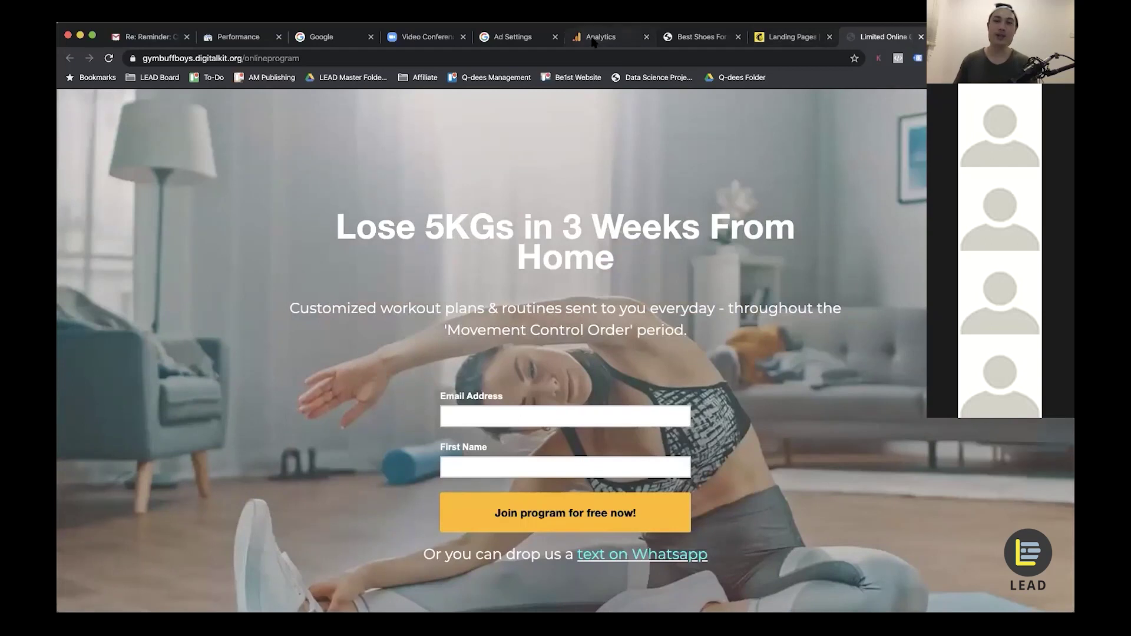
Switch to Google Analytics and examine the active users and top active pages in the Realtime Overview report.
{"action": "left_click", "coordinate": [592, 39]}
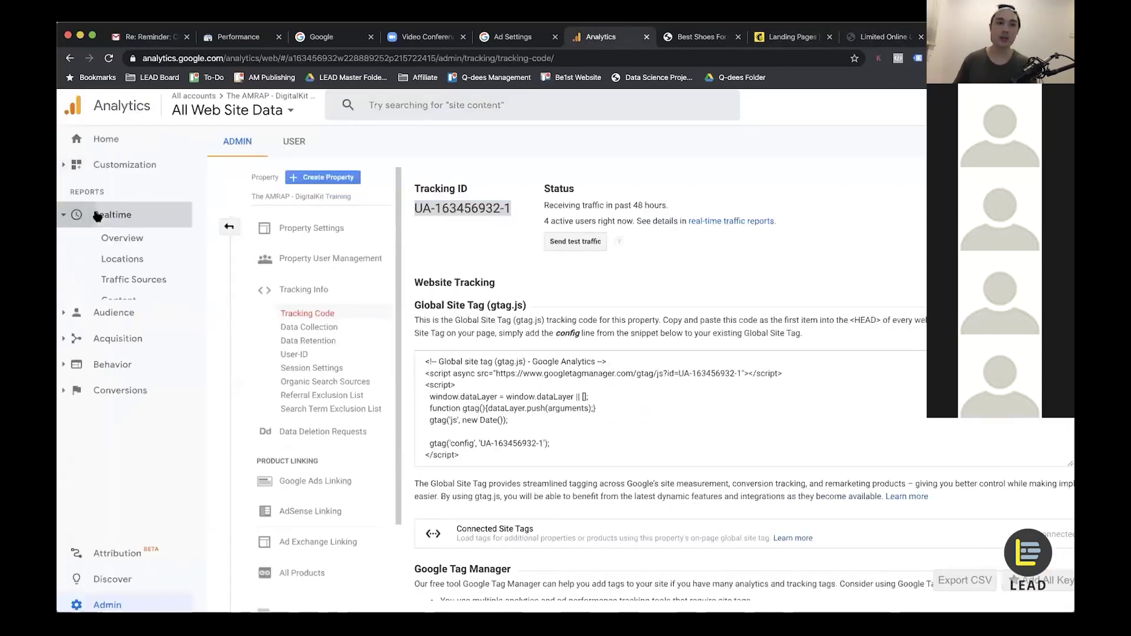
{"action": "left_click", "coordinate": [89, 215]}
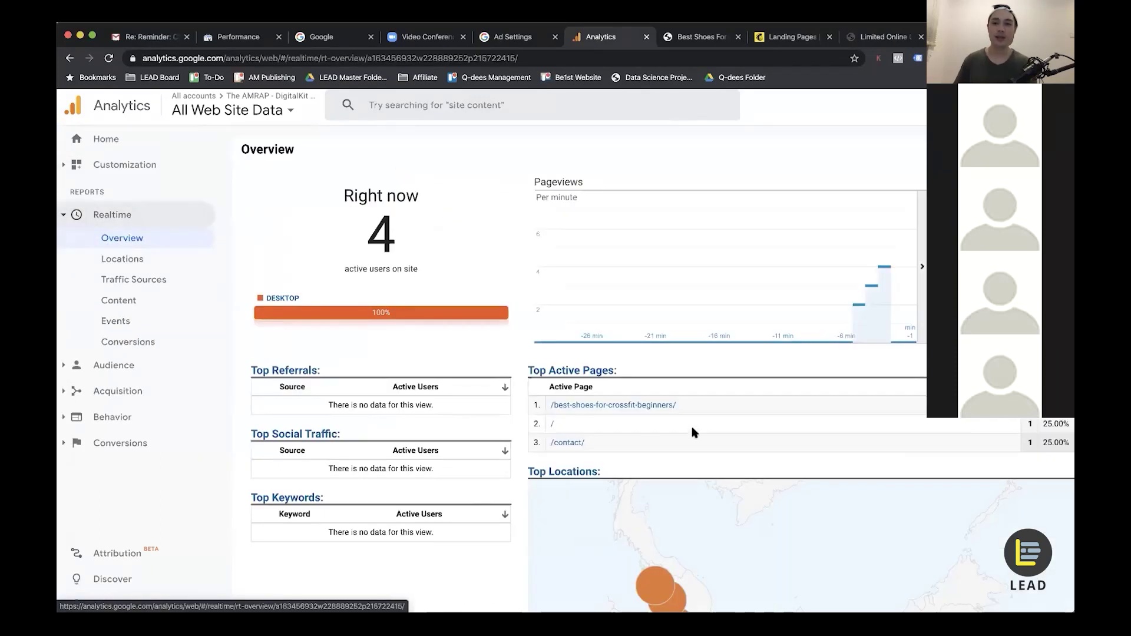
{"action": "scroll", "coordinate": [694, 429], "scroll_direction": "right", "scroll_amount": 3}
{"action": "scroll", "coordinate": [497, 424], "scroll_direction": "up", "scroll_amount": 3}
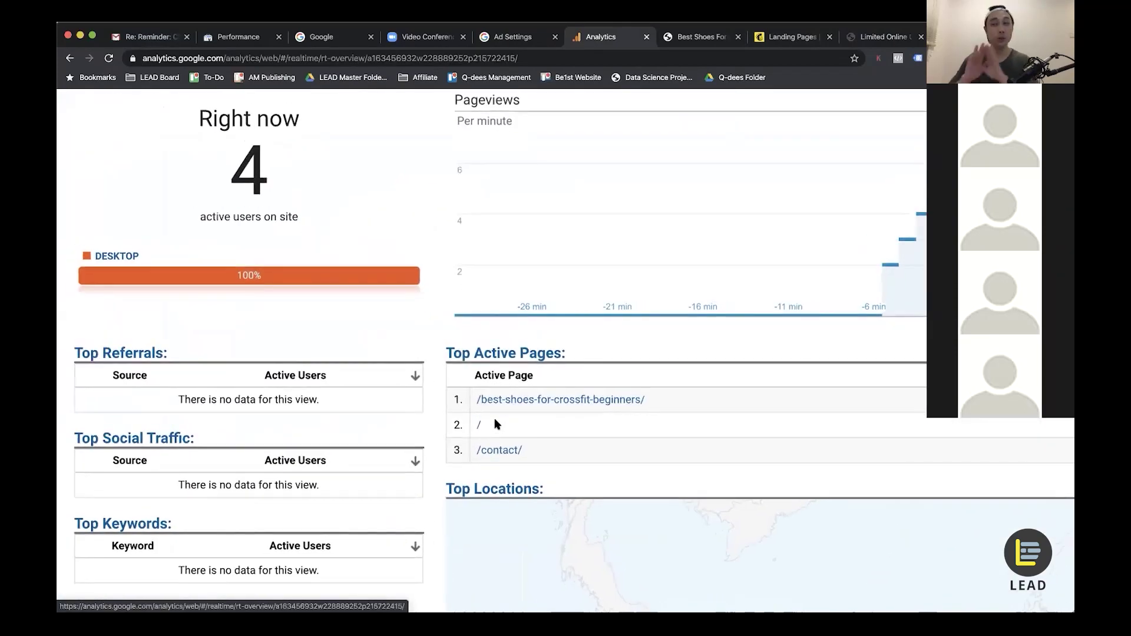
{"action": "scroll", "coordinate": [497, 424], "scroll_direction": "up", "scroll_amount": 5}
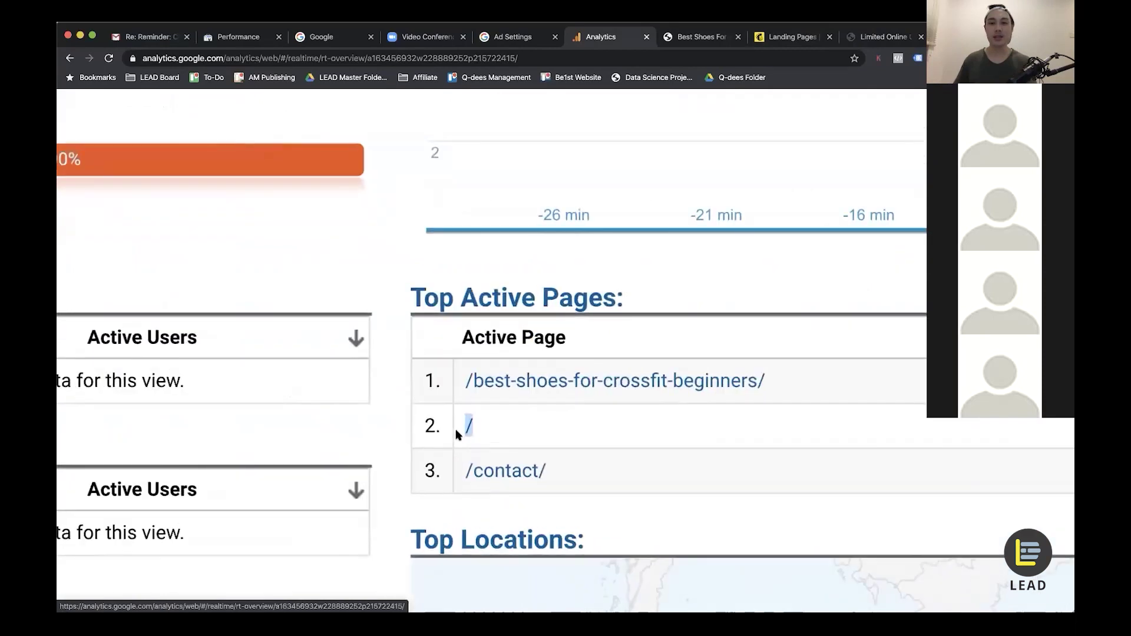
{"action": "scroll", "coordinate": [577, 440], "scroll_direction": "down", "scroll_amount": 8}
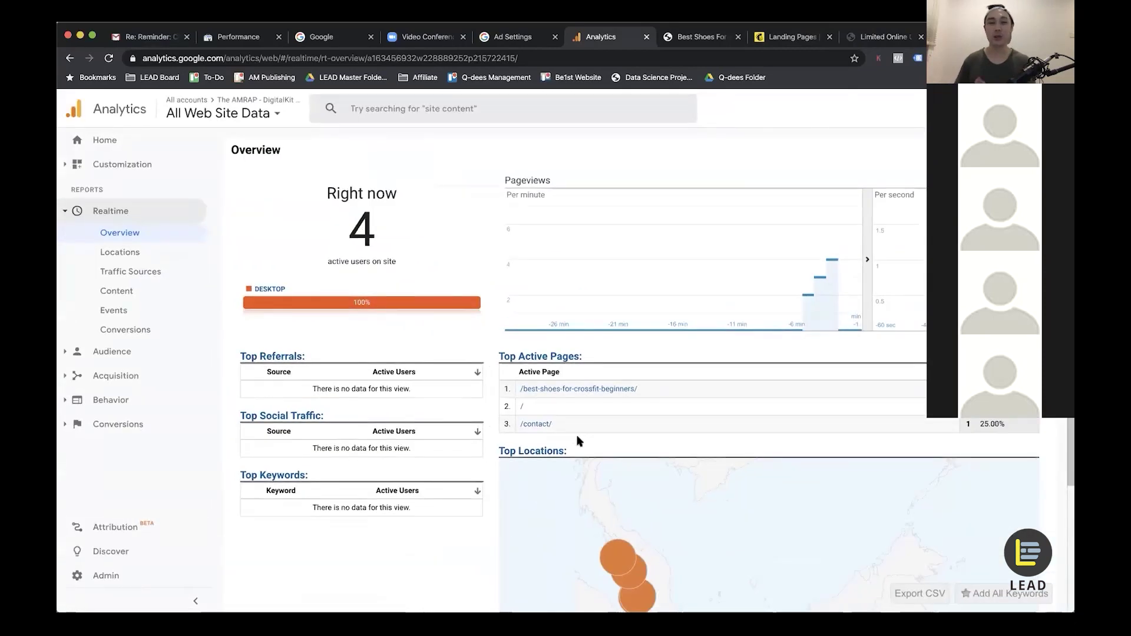